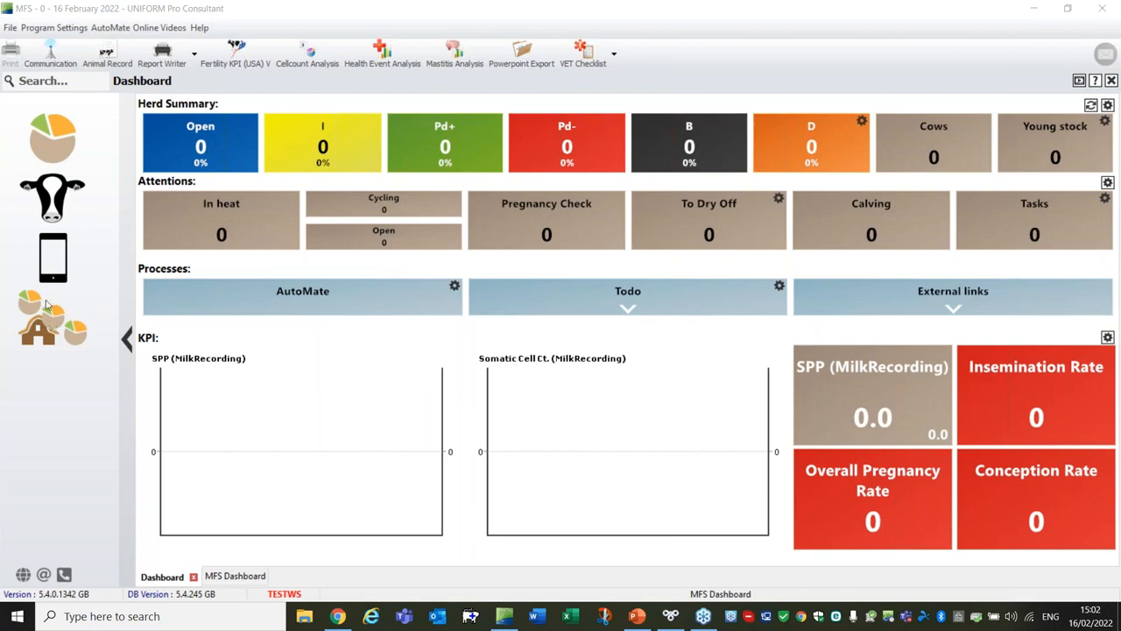
Open the MFS Dashboard report and bring up its properties to check the available databases and cloud storage accounts.
left_click(48, 305)
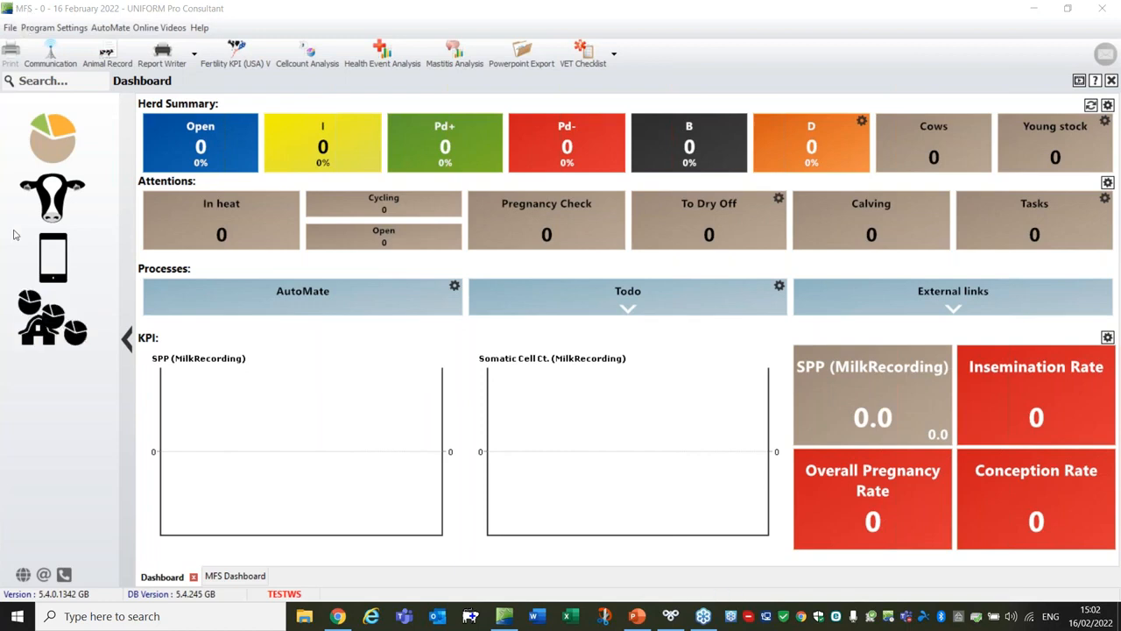
left_click(49, 325)
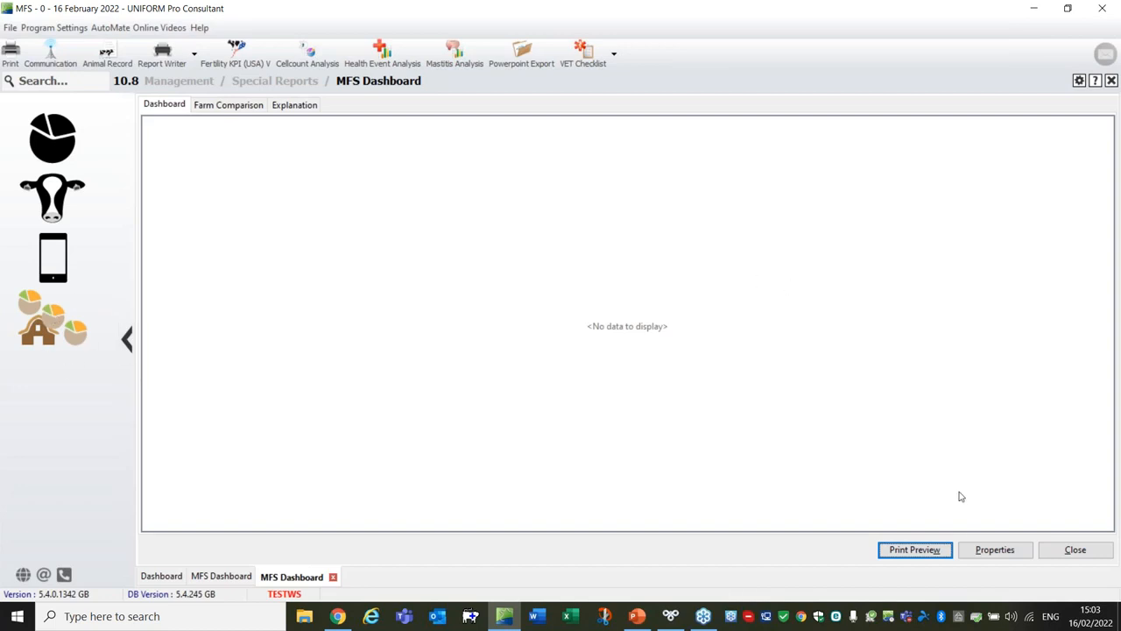
left_click(988, 554)
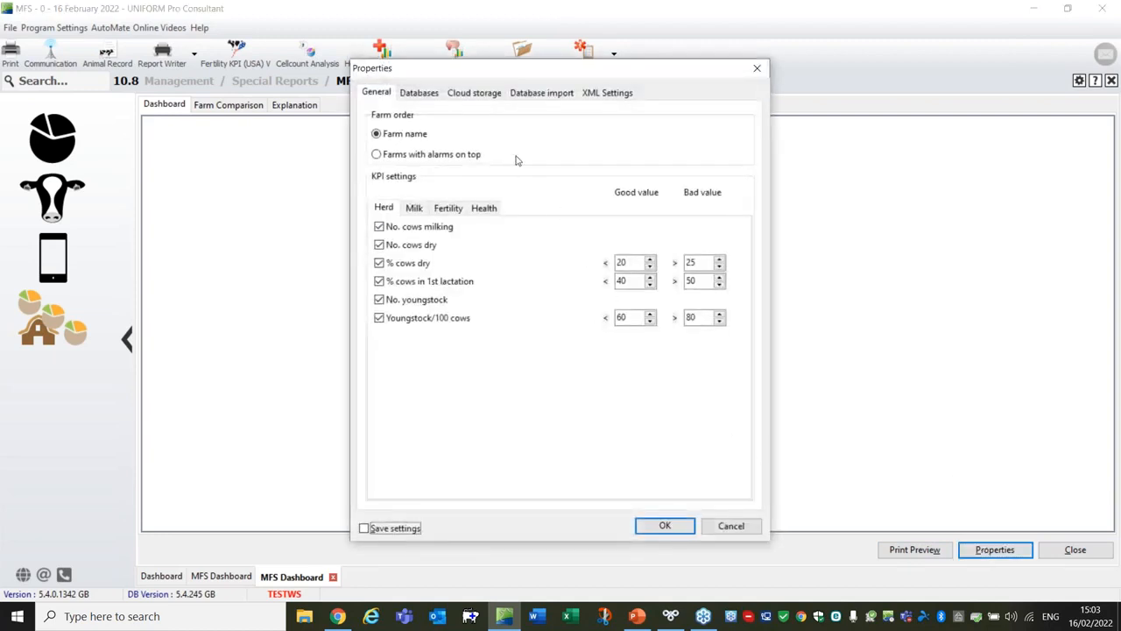
left_click(418, 95)
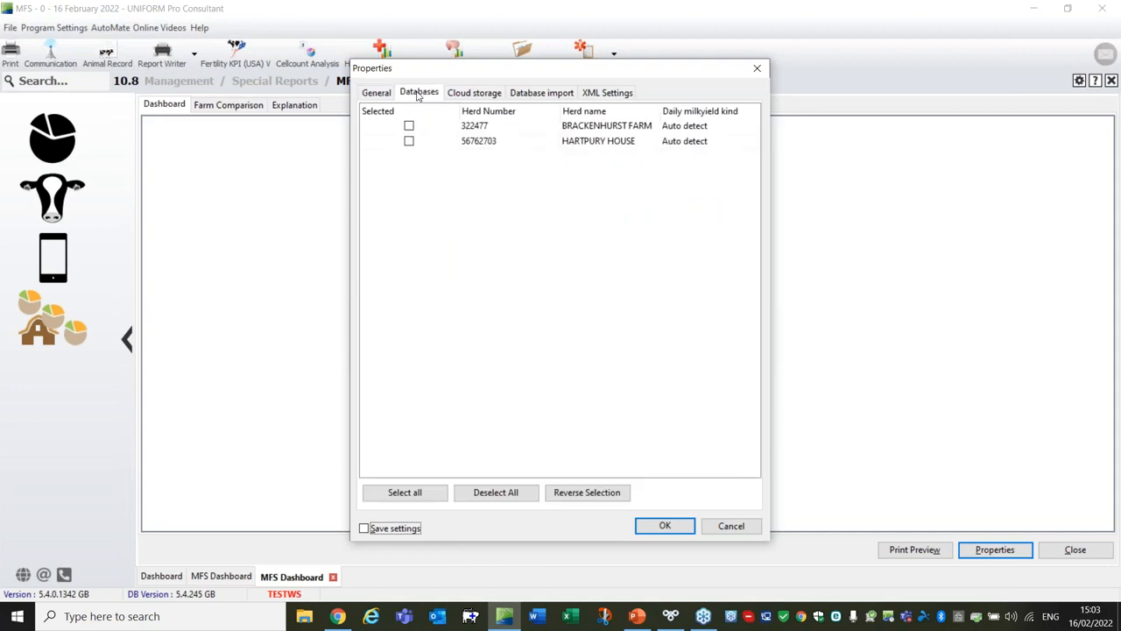
left_click(472, 94)
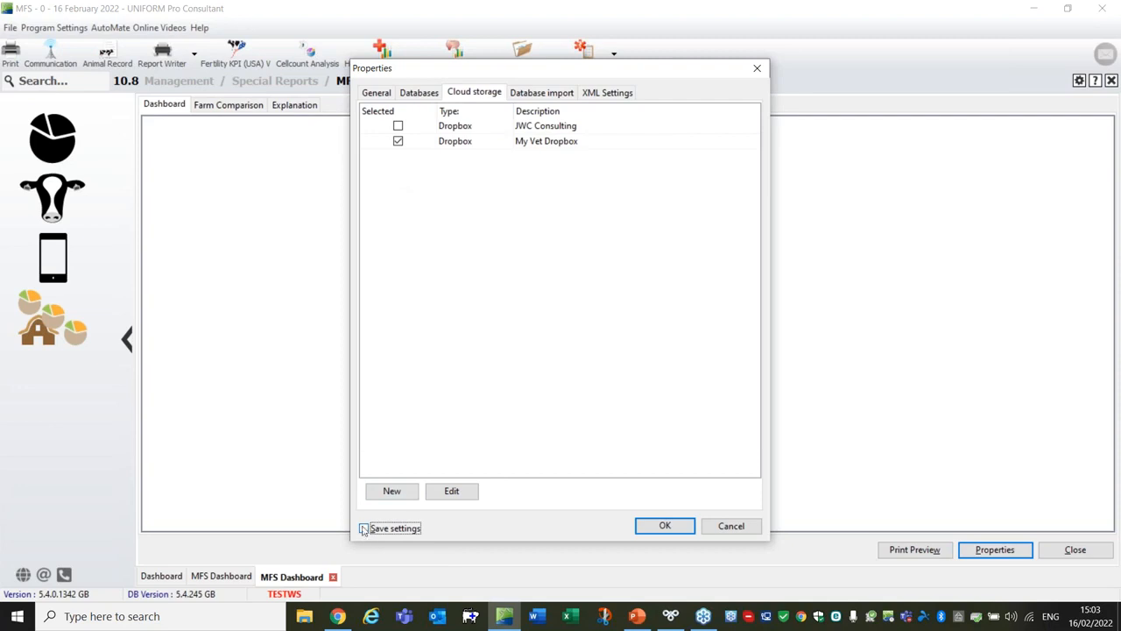
Include the HARTPURY HOUSE and BRACKENHURST FARM databases in the dashboard with settings saved, and complete the database date increase.
left_click(419, 94)
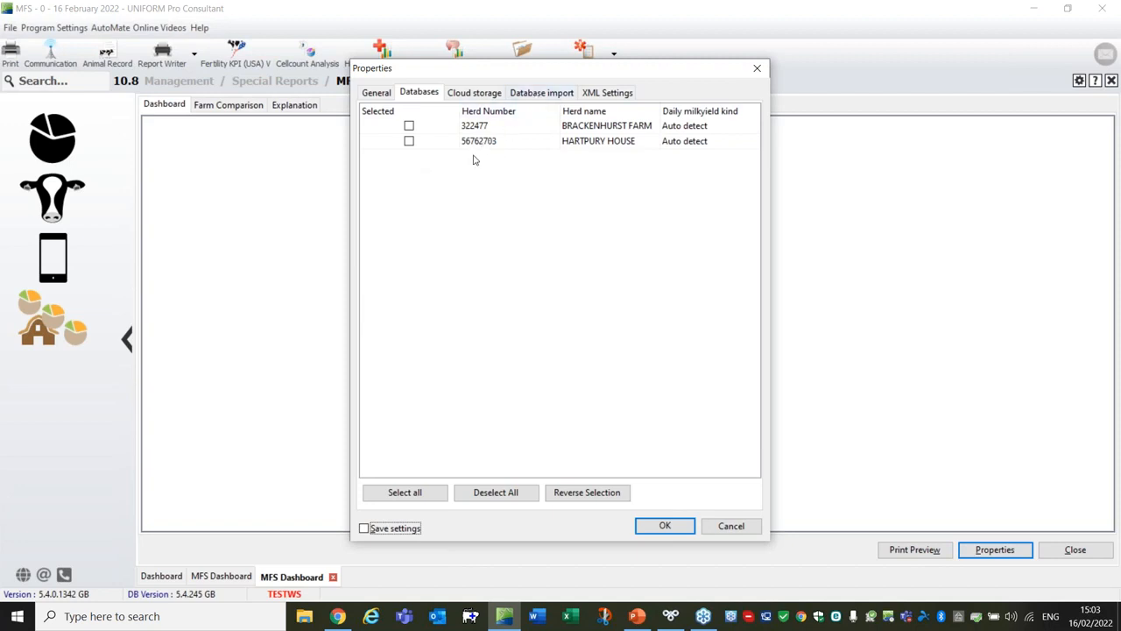
left_click(409, 143)
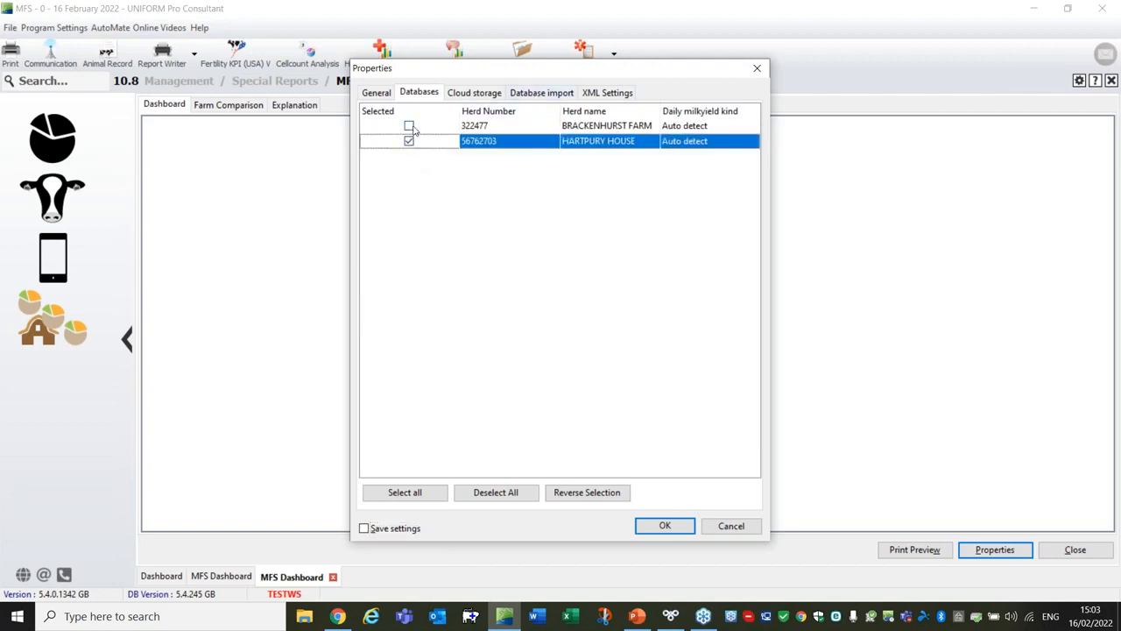
left_click(409, 126)
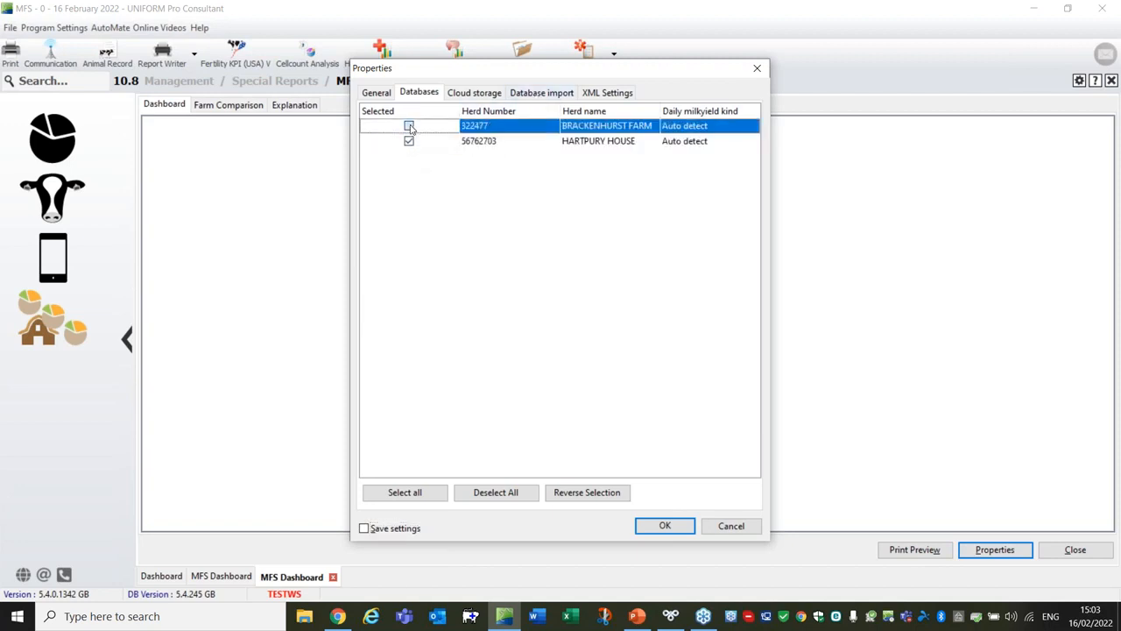
left_click(363, 528)
left_click(651, 529)
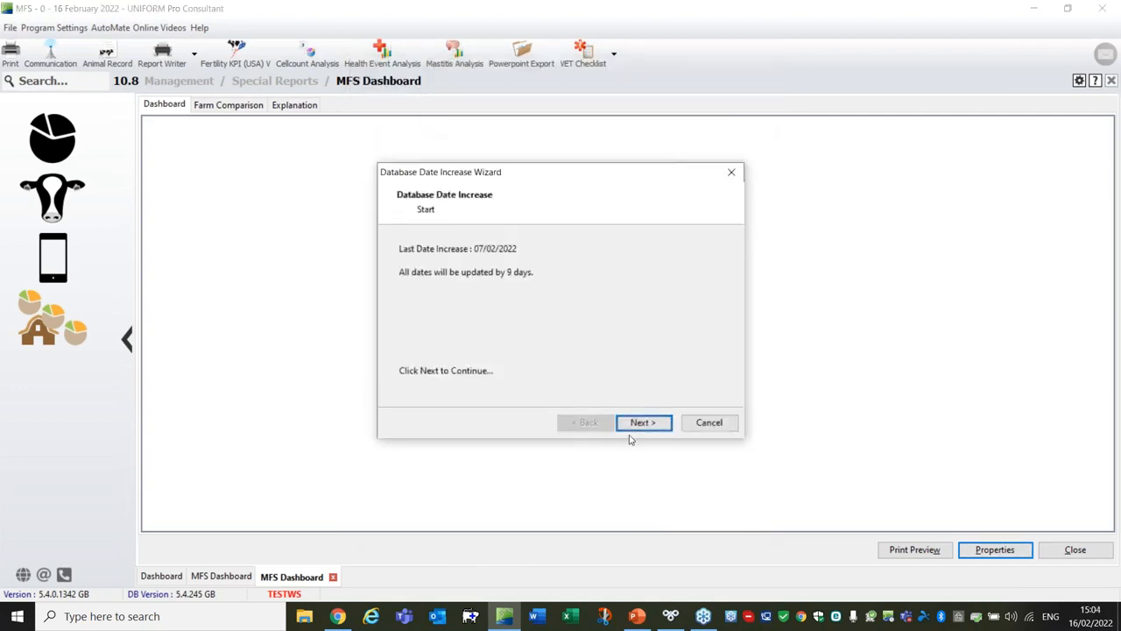
left_click(638, 424)
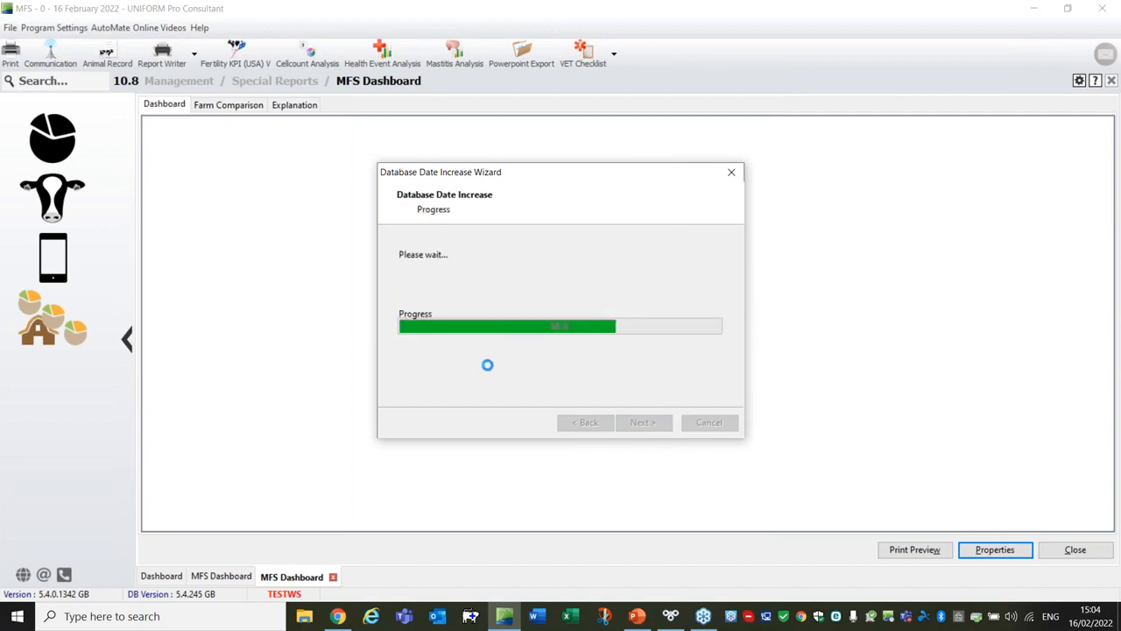
left_click(644, 423)
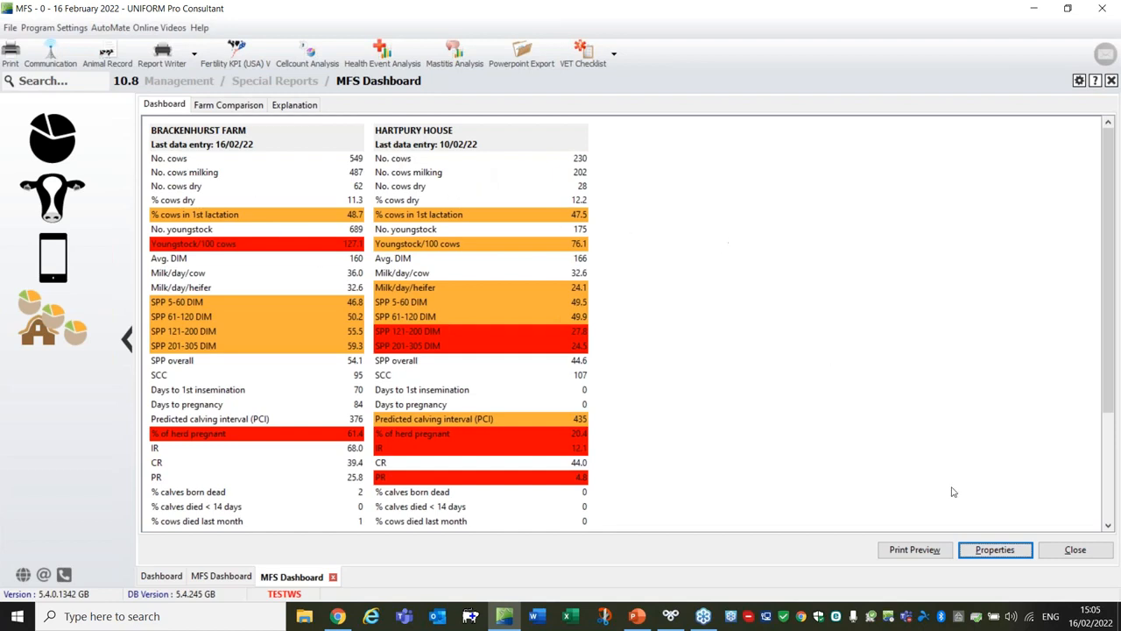
Review the selected herd databases and the cloud storage accounts in the dashboard properties.
left_click(992, 551)
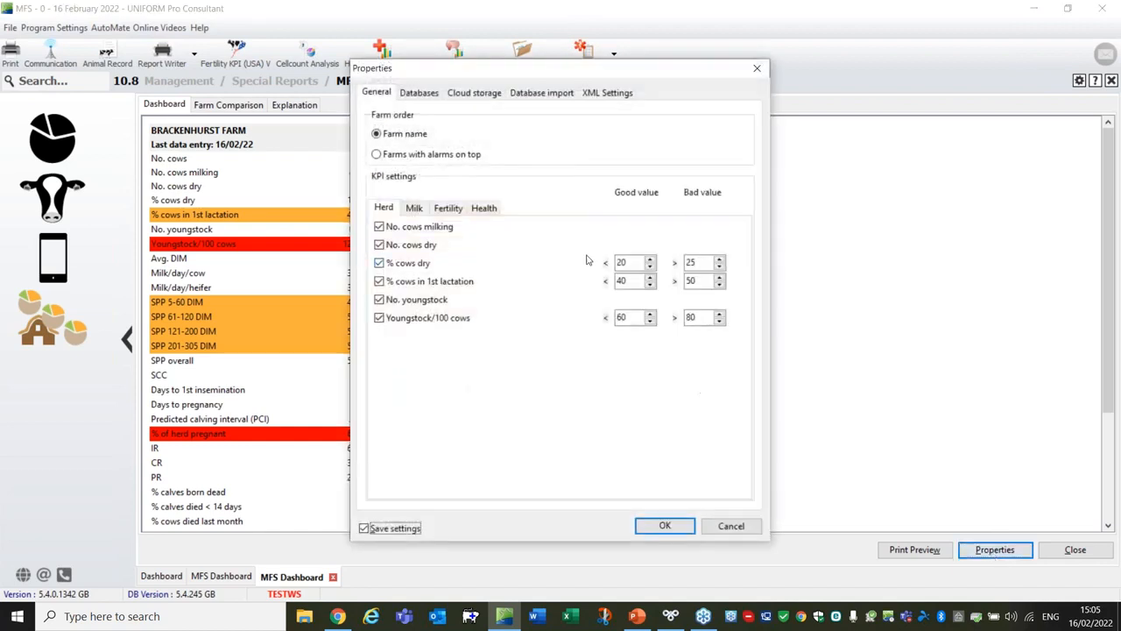
left_click(420, 94)
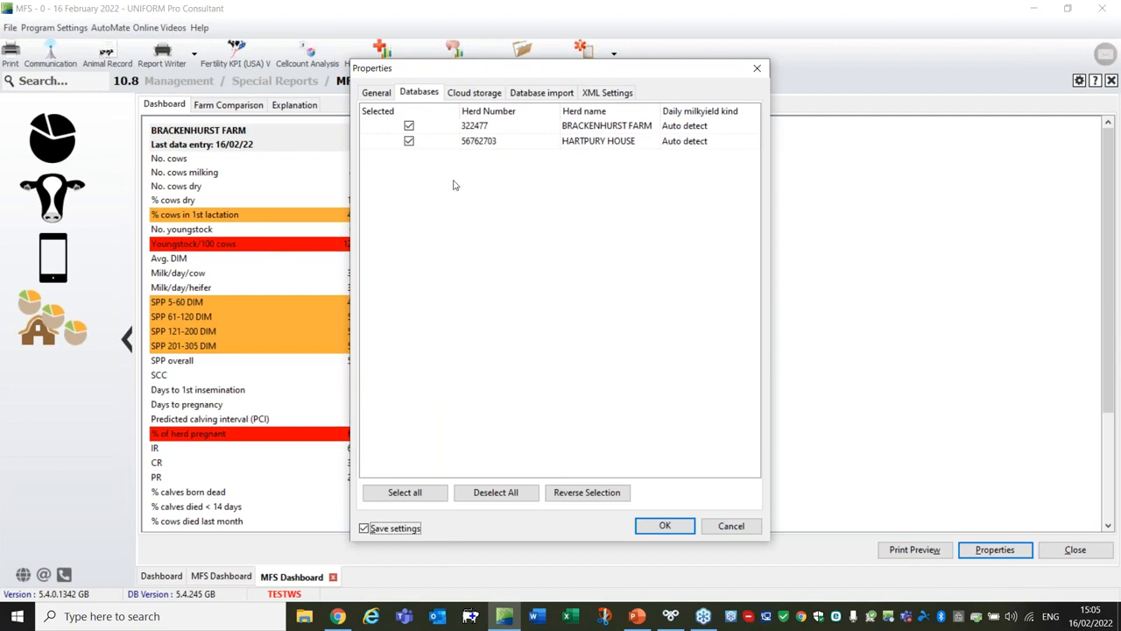
left_click(471, 95)
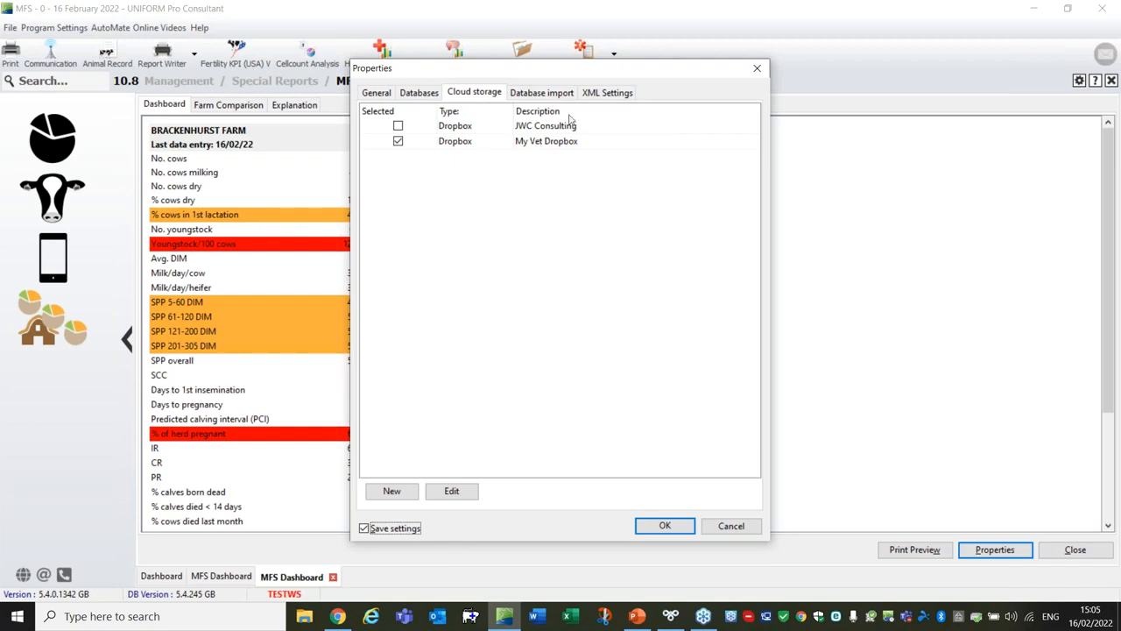
Check the cloud storage for farm databases, mark HARTPURY.zip for import, and leave the properties without importing.
left_click(543, 93)
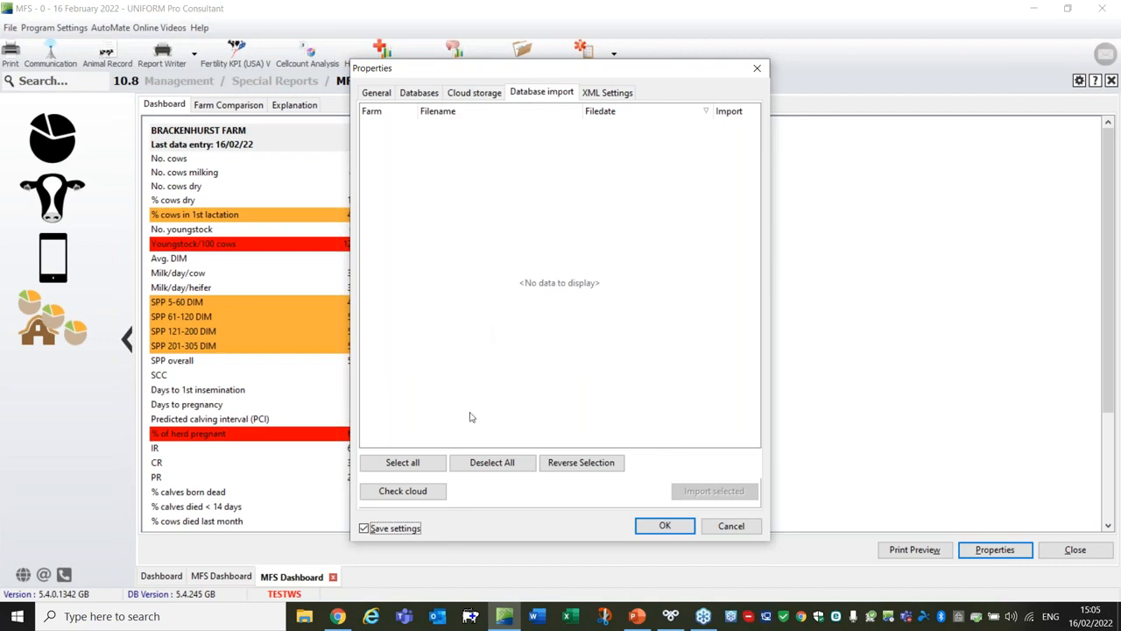
left_click(409, 494)
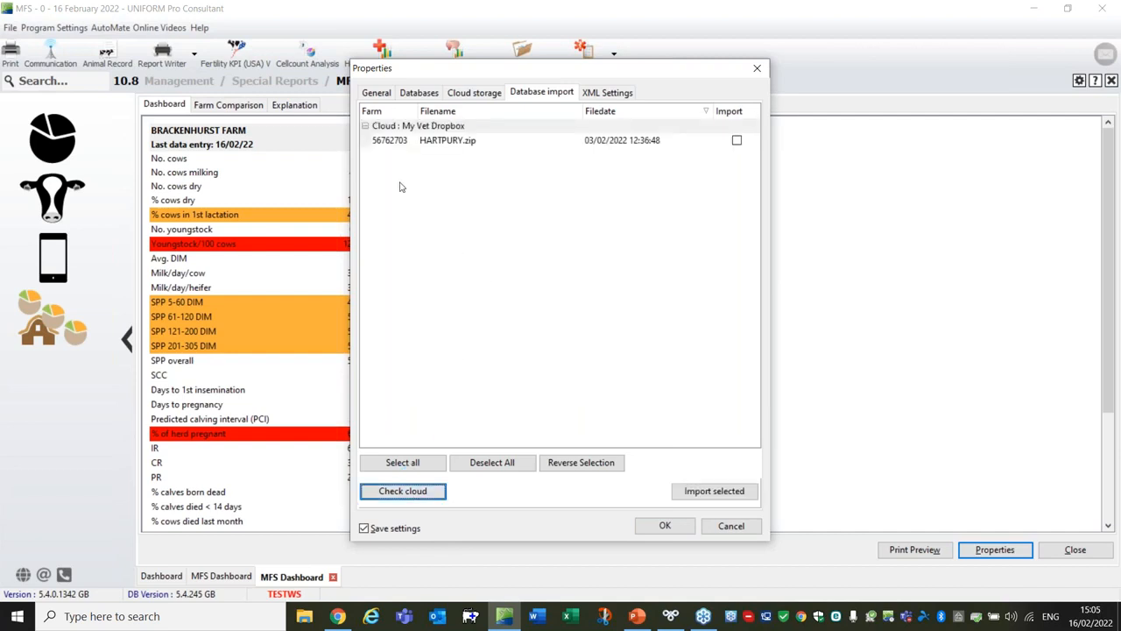
left_click(402, 492)
left_click(737, 142)
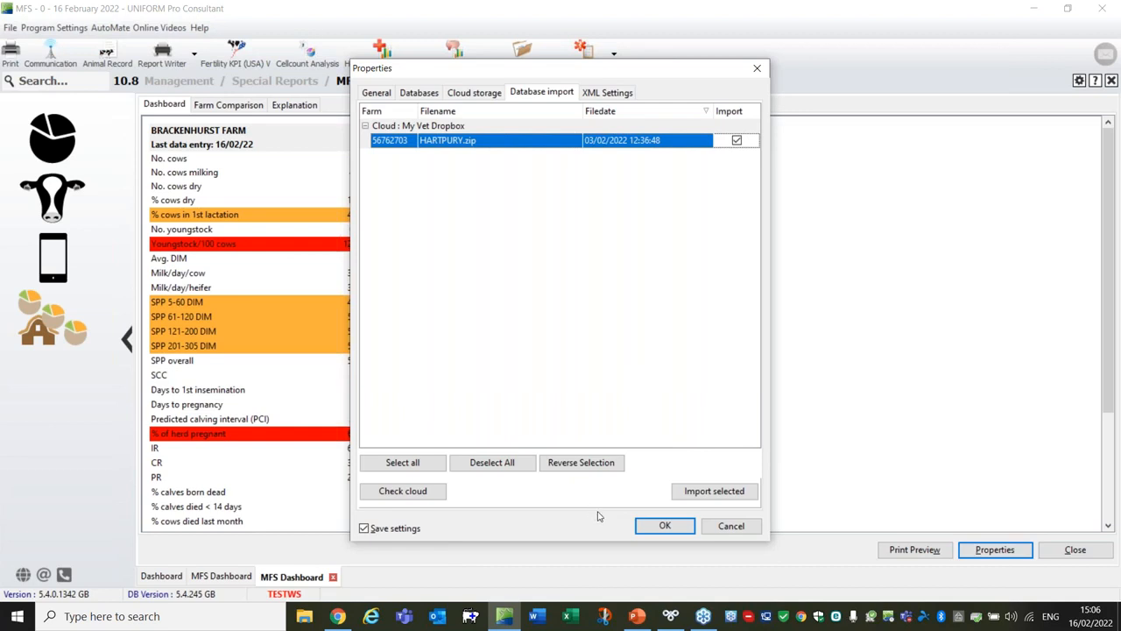
left_click(741, 527)
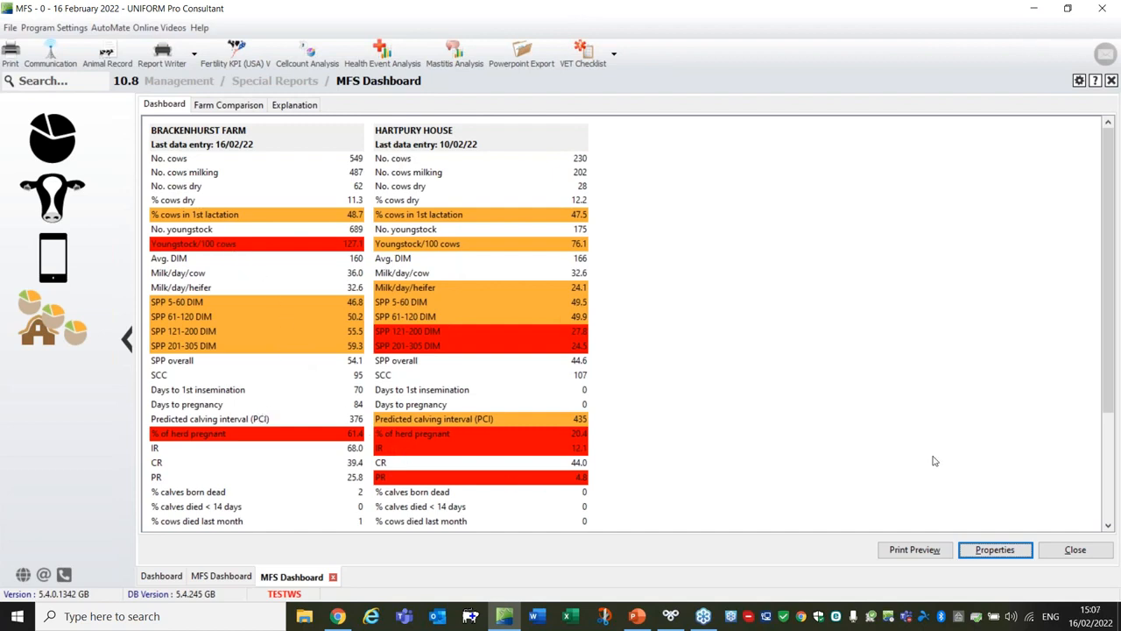
Review the fertility KPIs' good and bad threshold values and the daily tasks monitoring section for both farms.
left_click(992, 550)
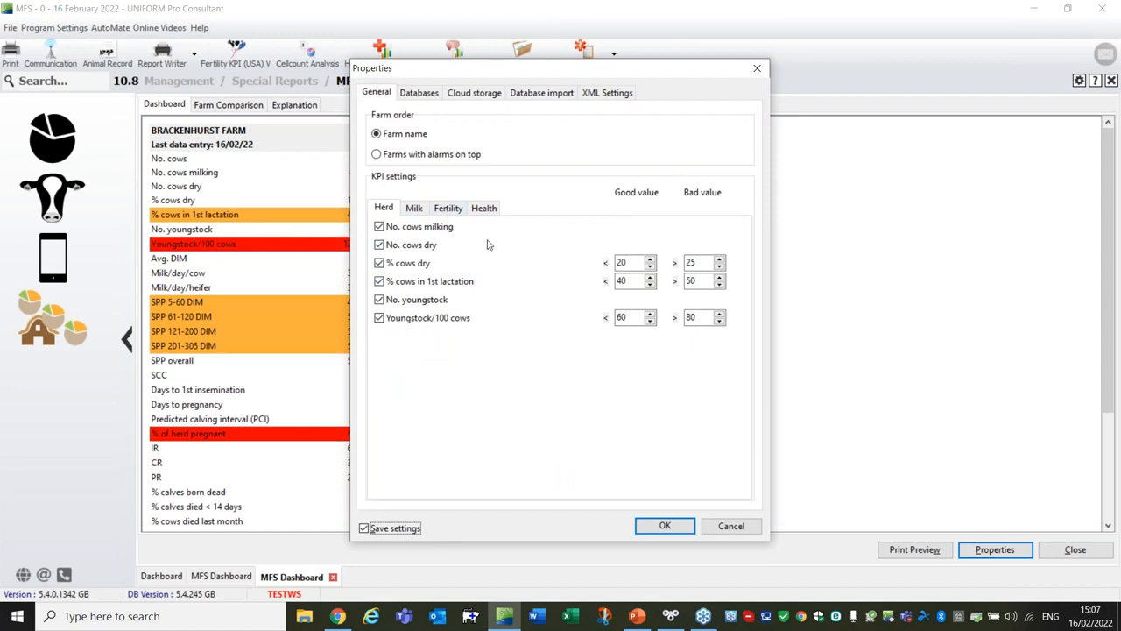
left_click(449, 211)
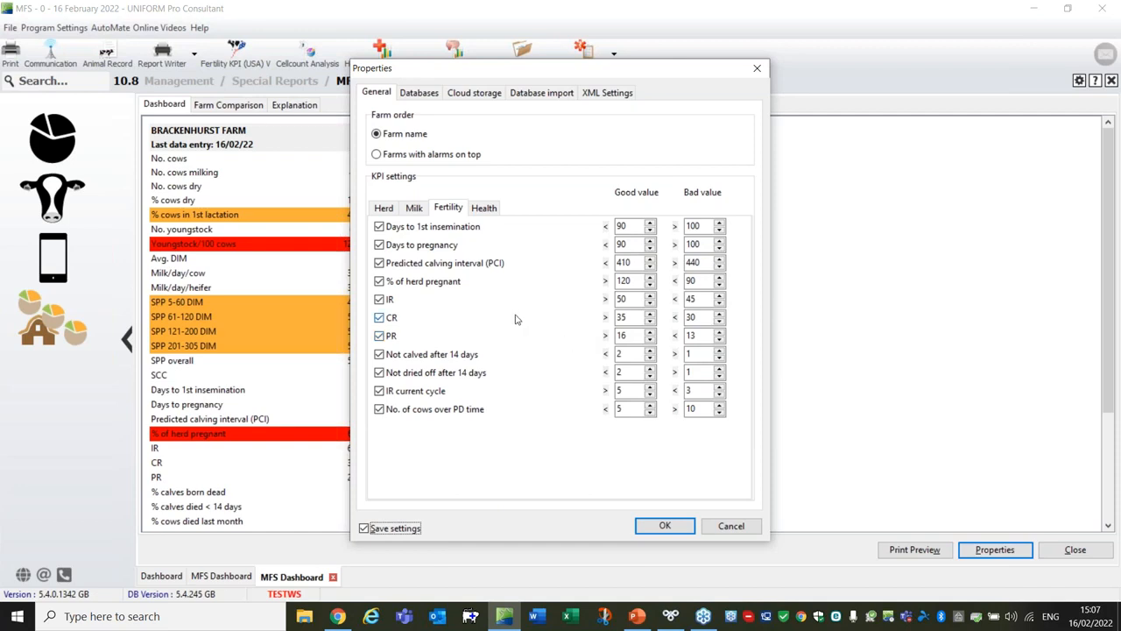
left_click(741, 529)
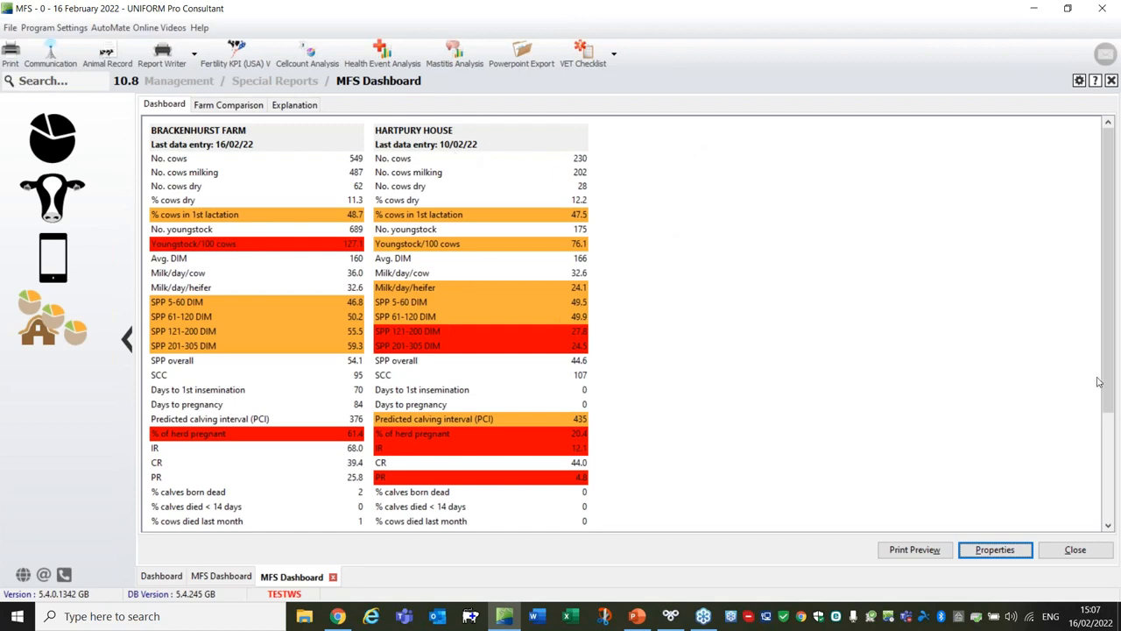
left_click_drag(1111, 385, 1099, 474)
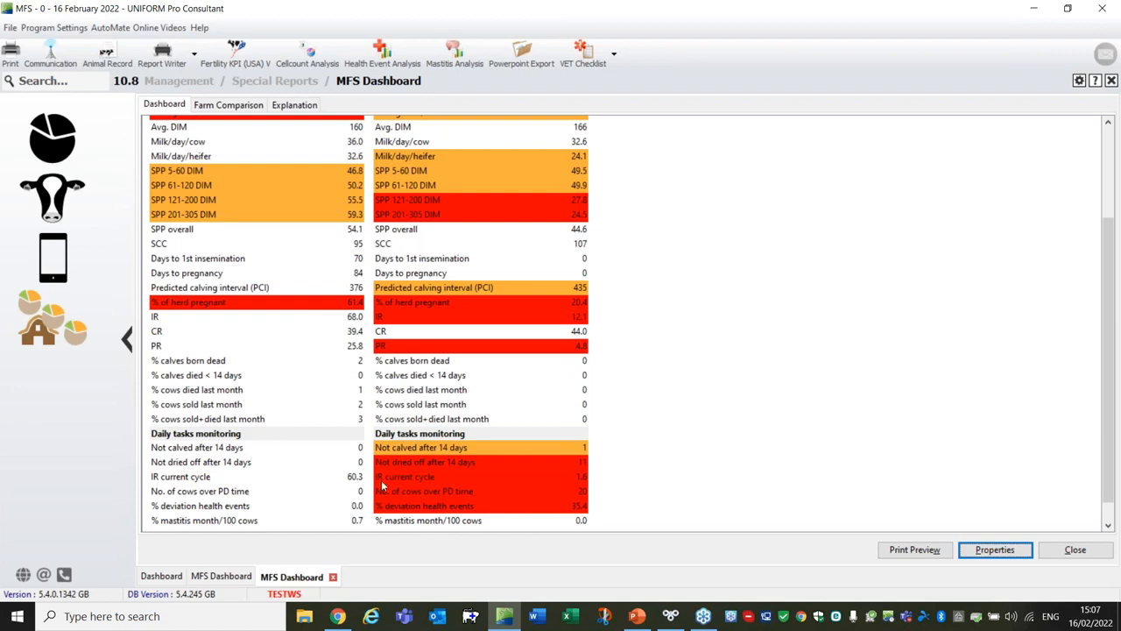
scroll(274, 403, "up", 3)
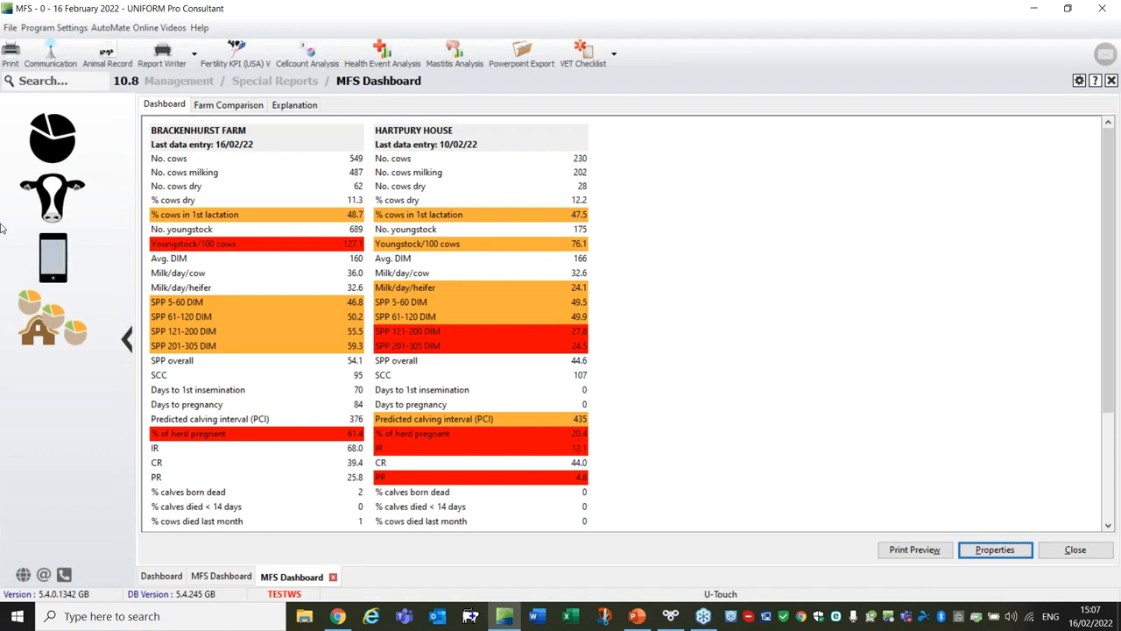
Switch the active herd to BRACKENHURST FARM, closing all open windows.
left_click(10, 29)
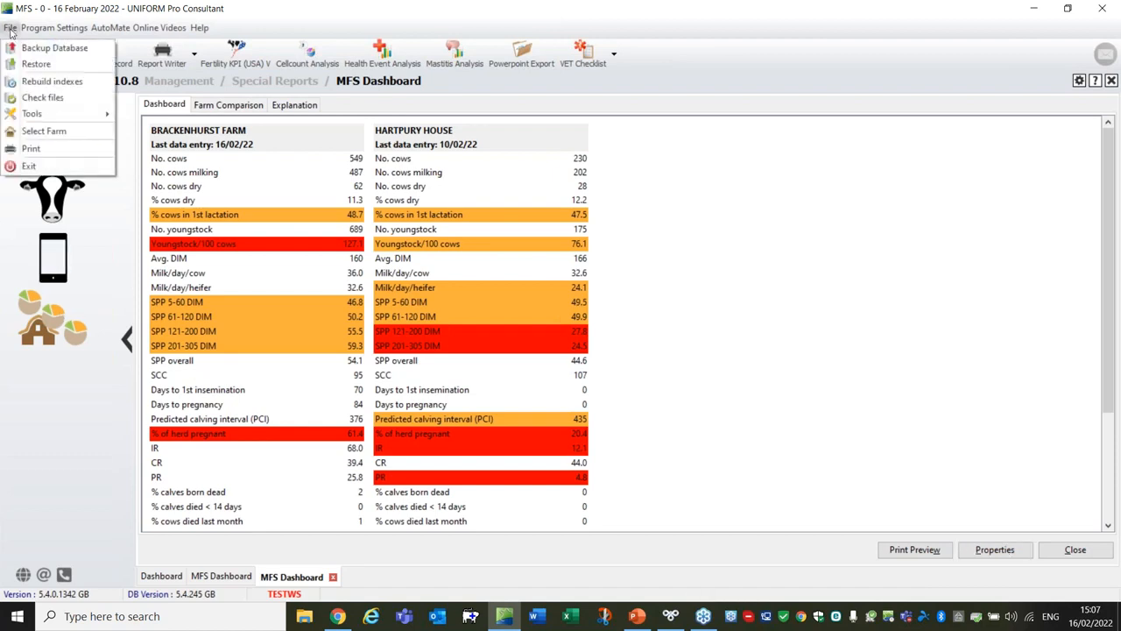
left_click(45, 134)
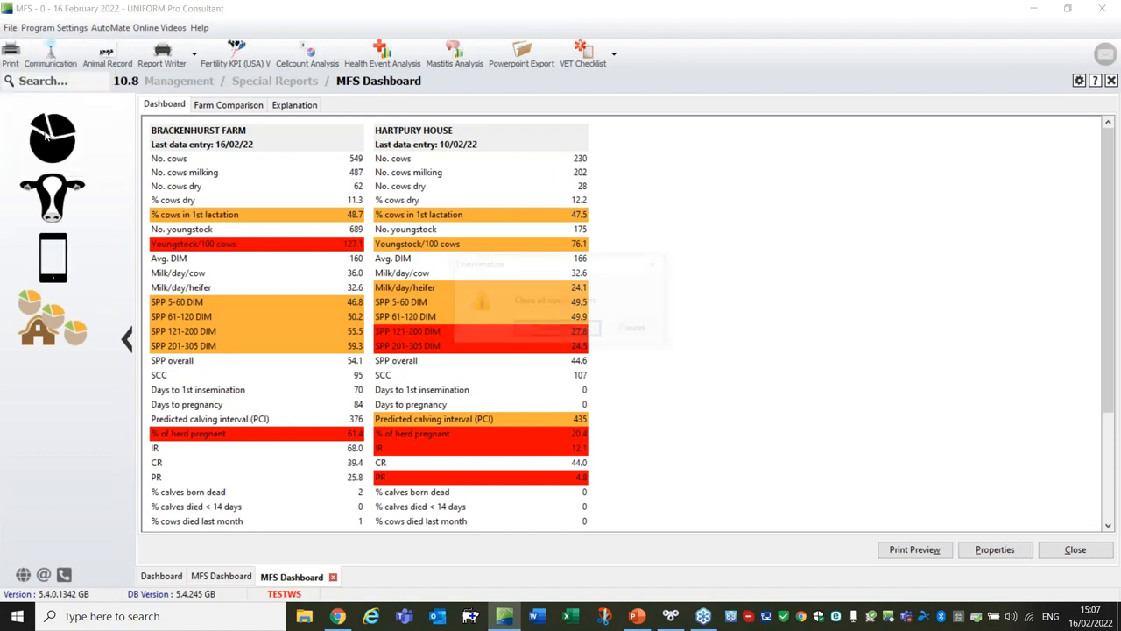
left_click(546, 332)
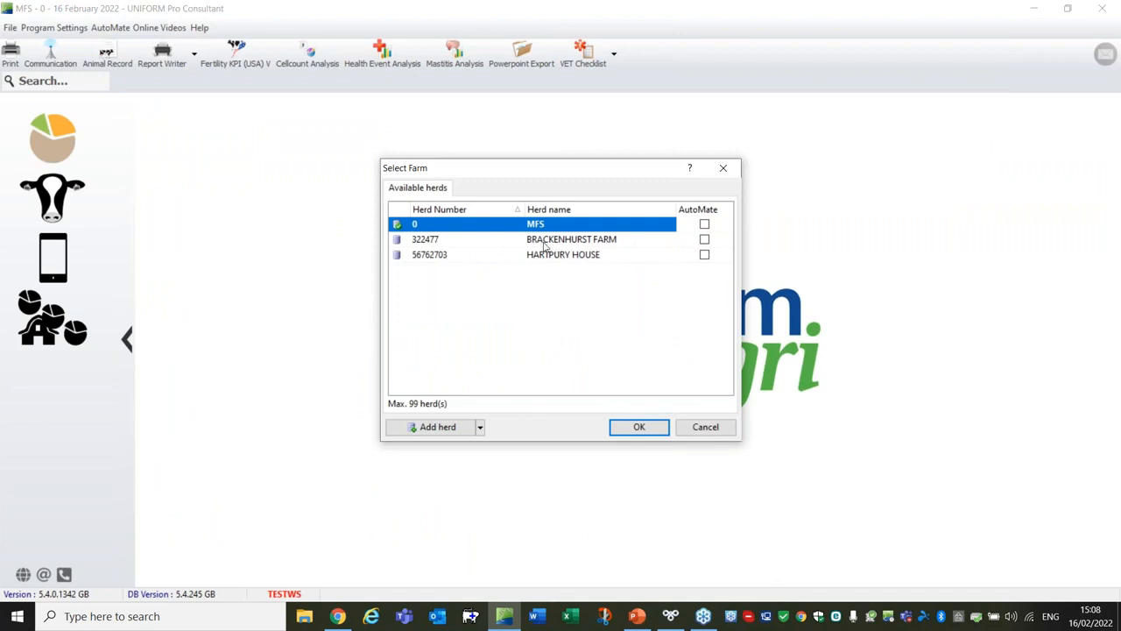
left_click(547, 245)
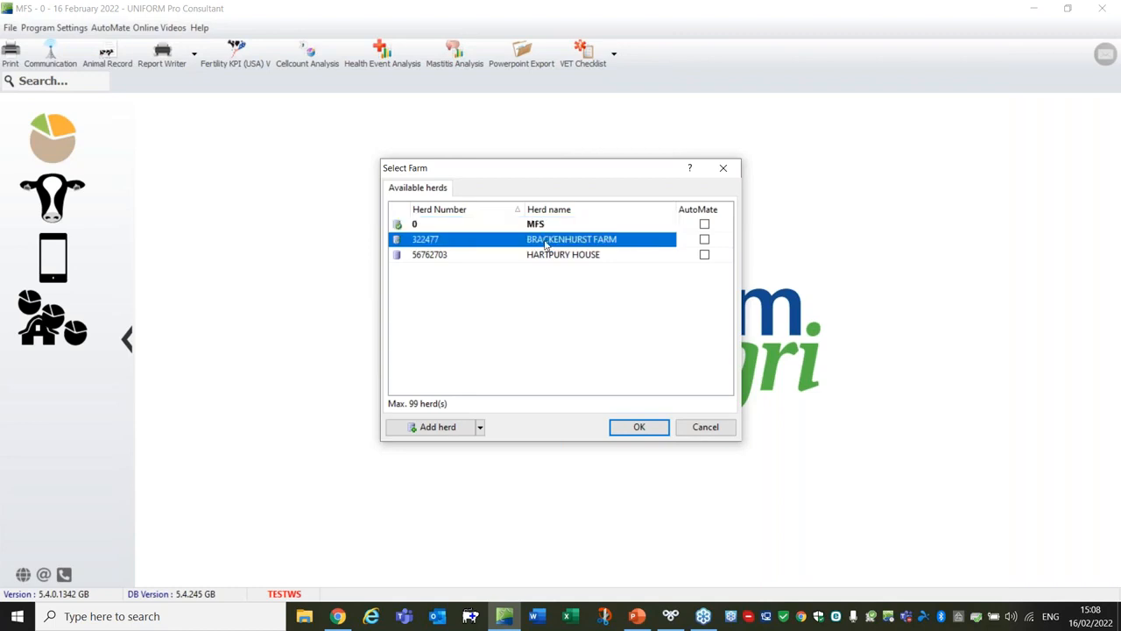
left_click(637, 426)
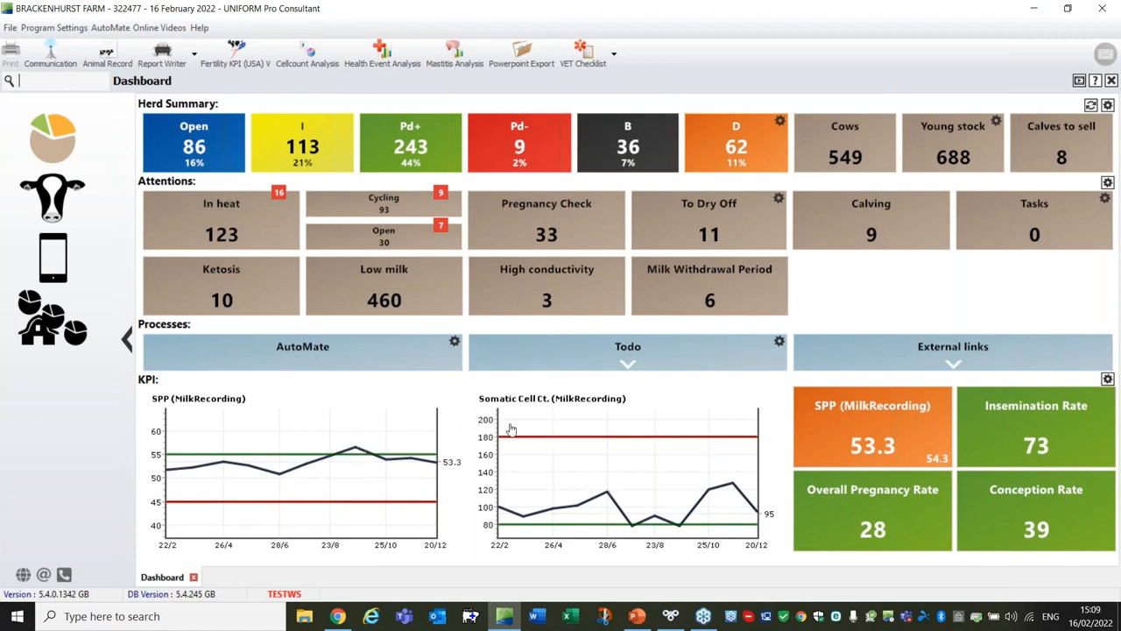
Review the KPI items available as buttons and graphs for the farm dashboard, leaving the selection as it is.
left_click(1108, 380)
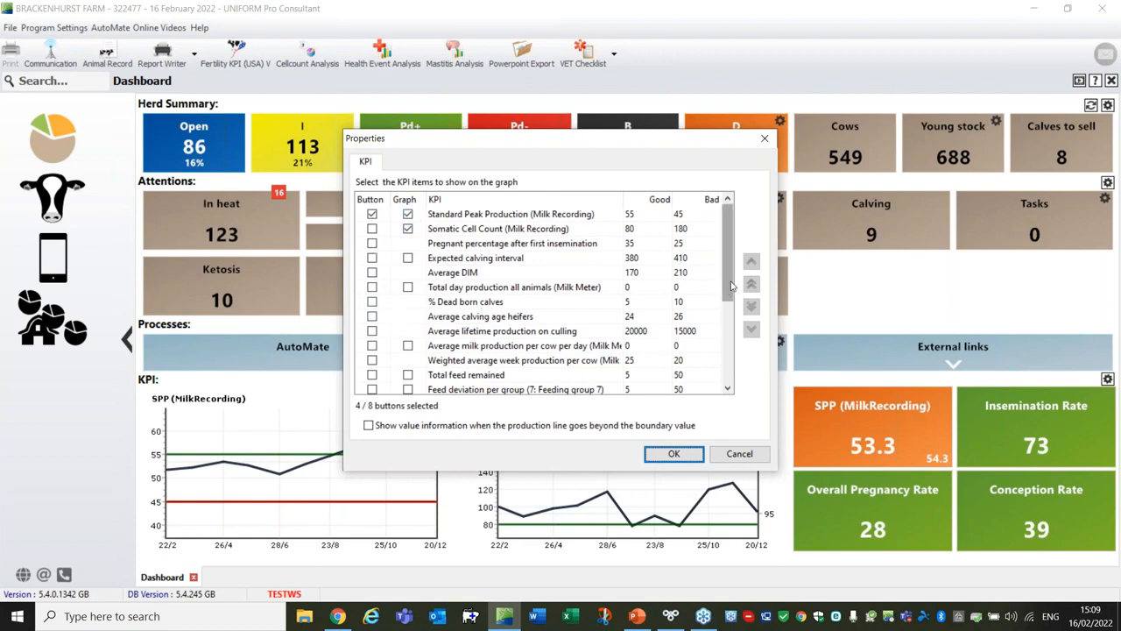
left_click_drag(728, 287, 729, 367)
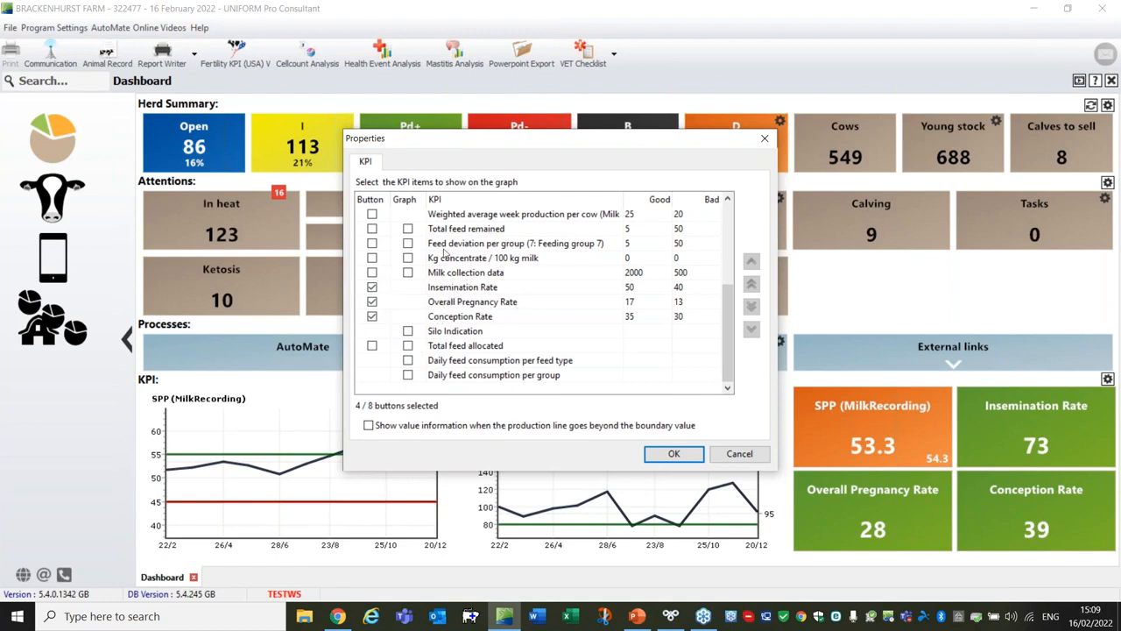
scroll(446, 267, "up", 2)
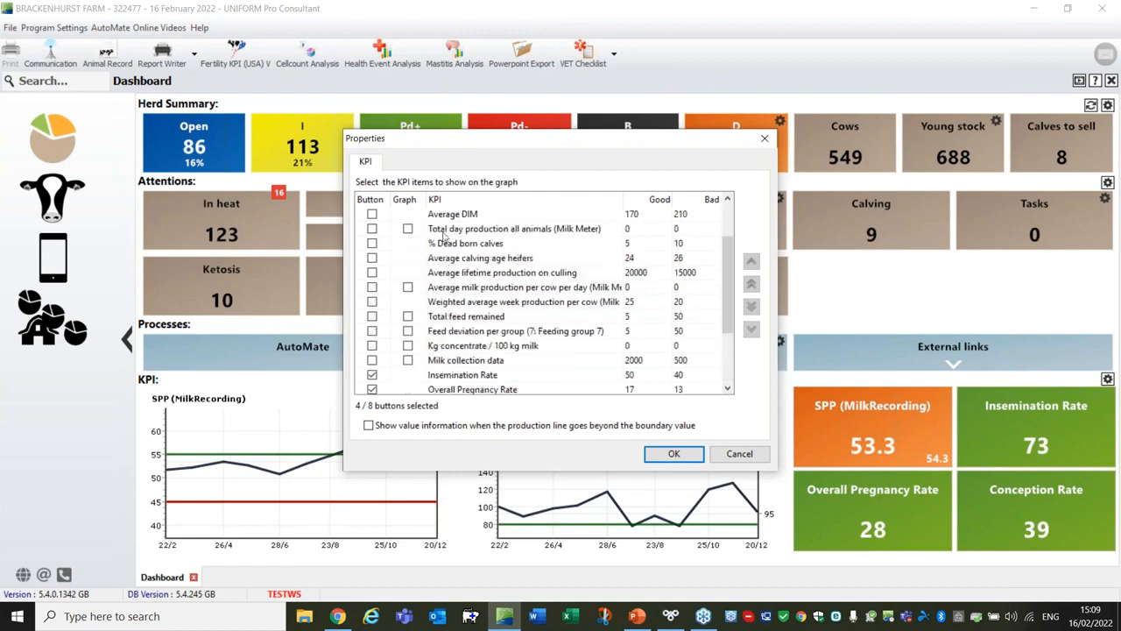
scroll(458, 321, "up", 1)
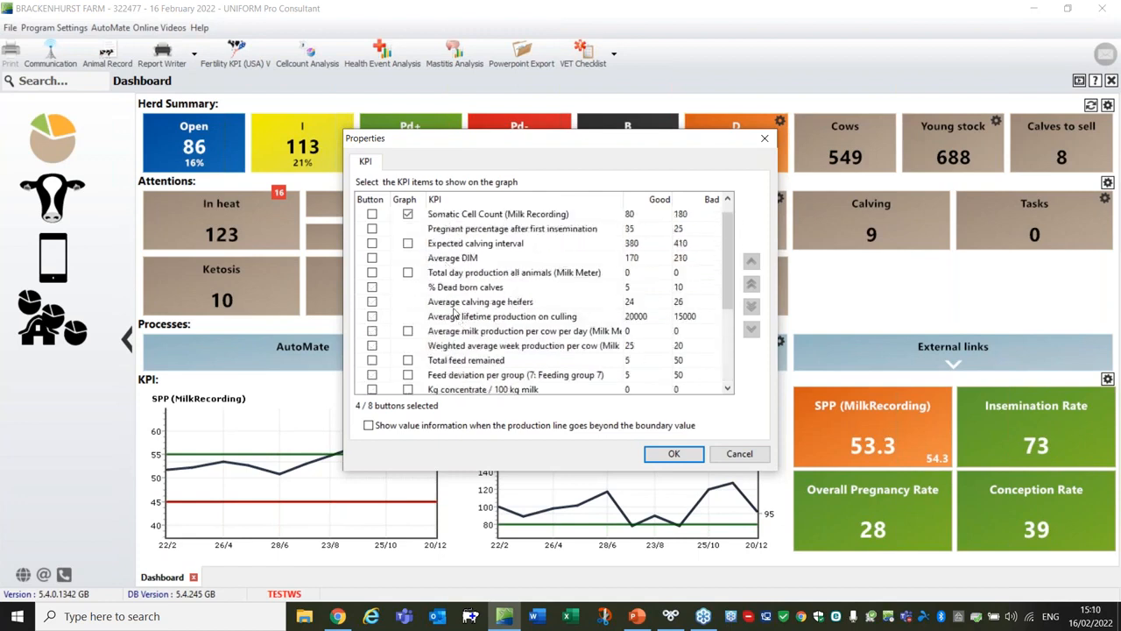
left_click(749, 459)
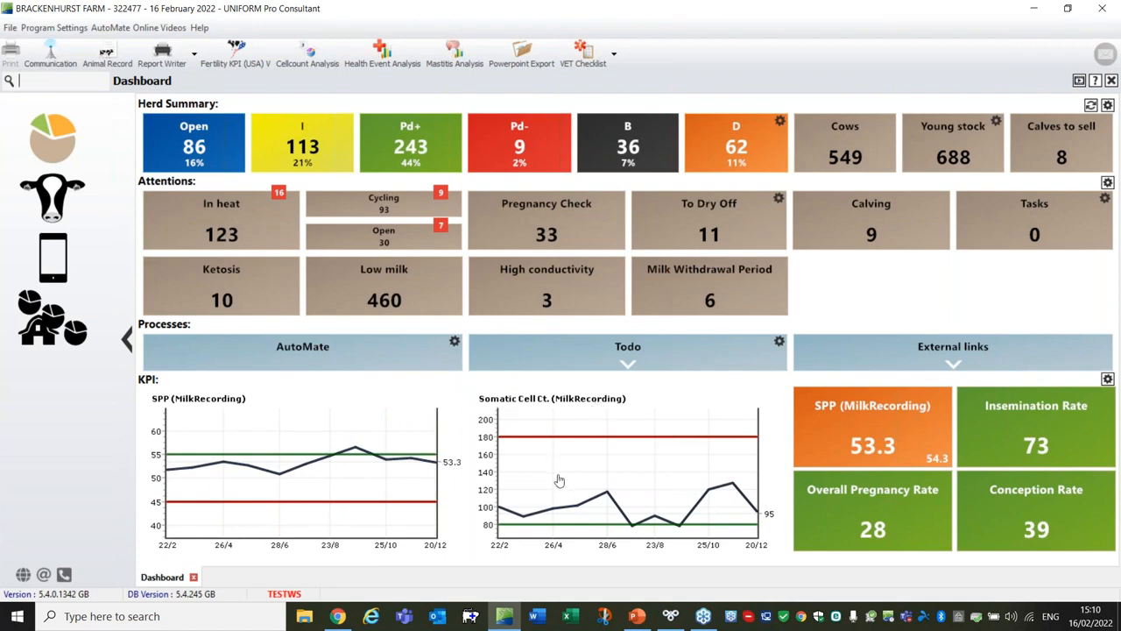
Enlarge the somatic cell count graph and open the underlying Cellcount Analysis list.
left_click(620, 470)
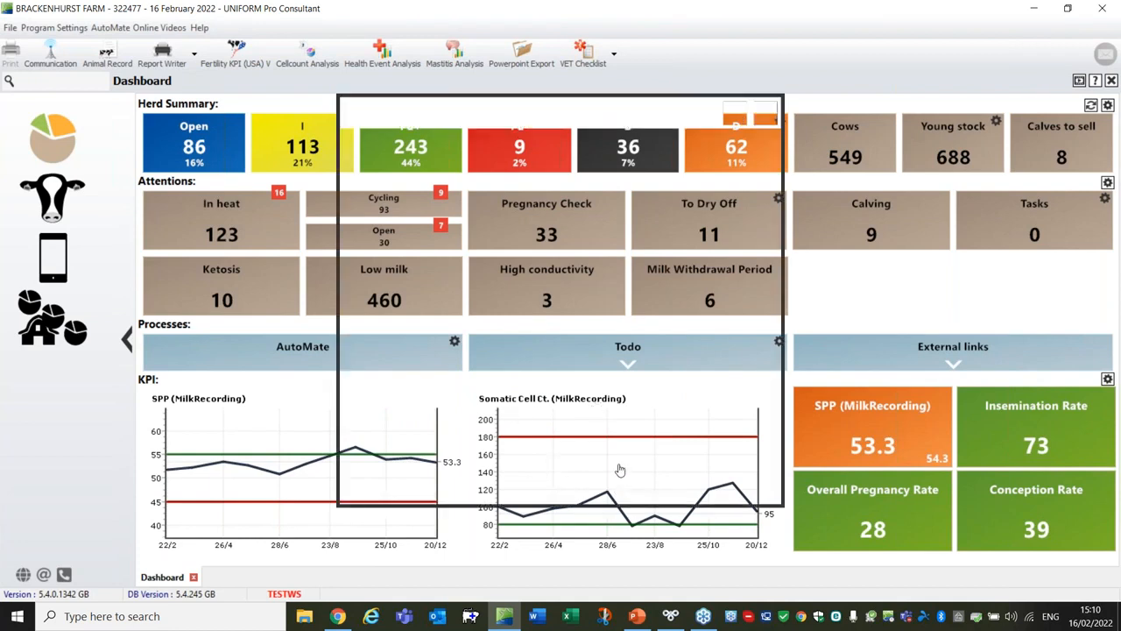
left_click(735, 115)
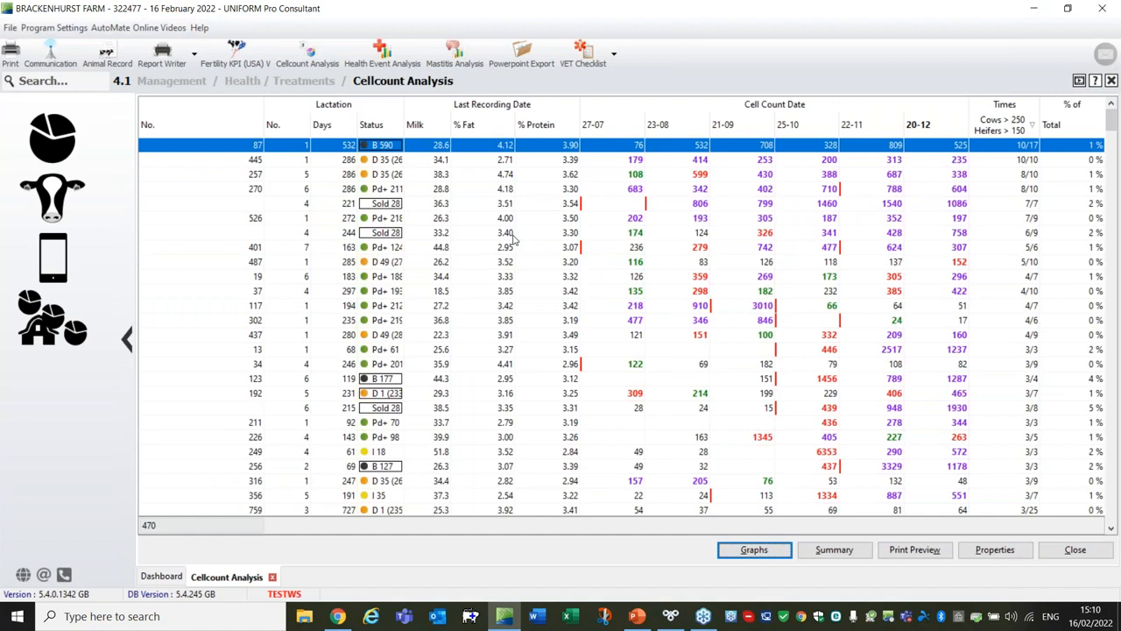
Open the Health / Treatments overview and check the option for adding Cellcount Analysis to the toolbar, without applying it.
left_click(746, 553)
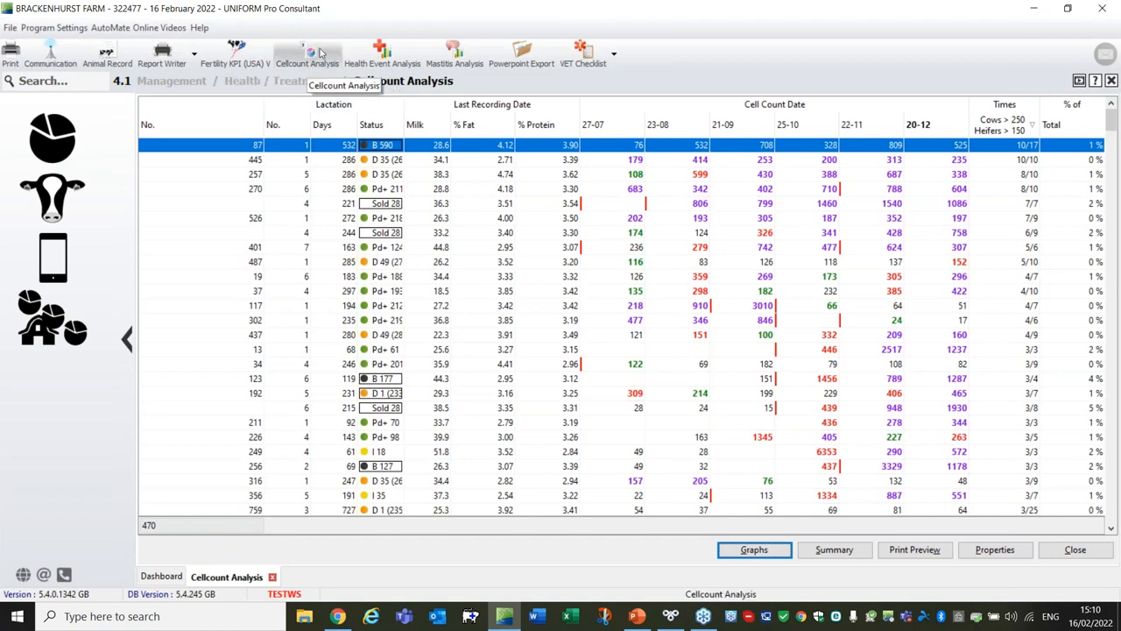
left_click(275, 84)
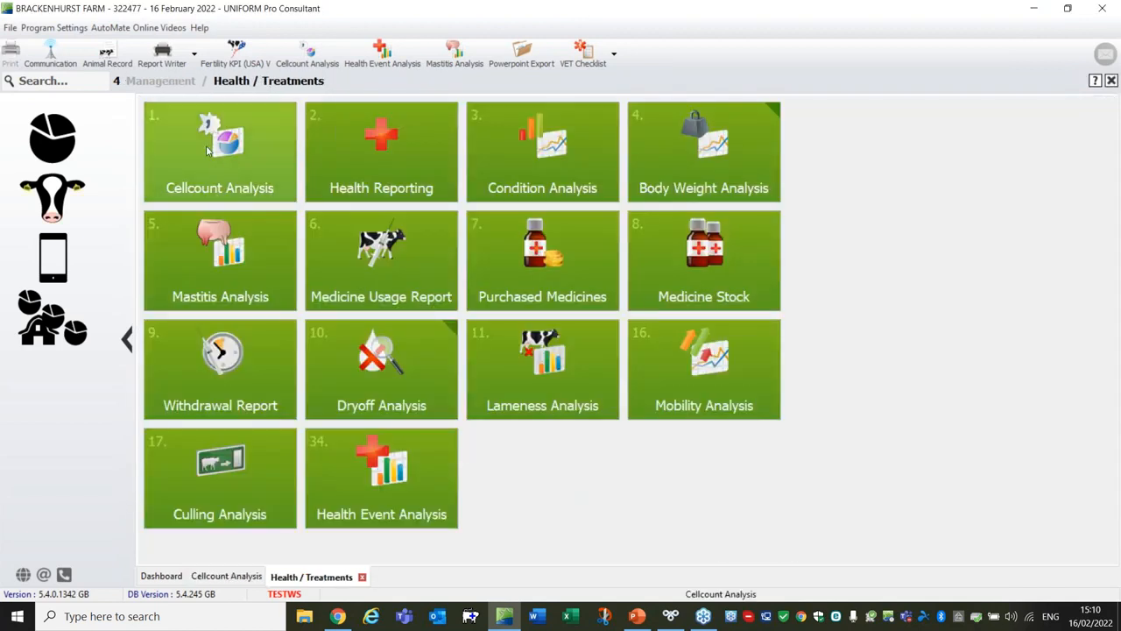
right_click(207, 151)
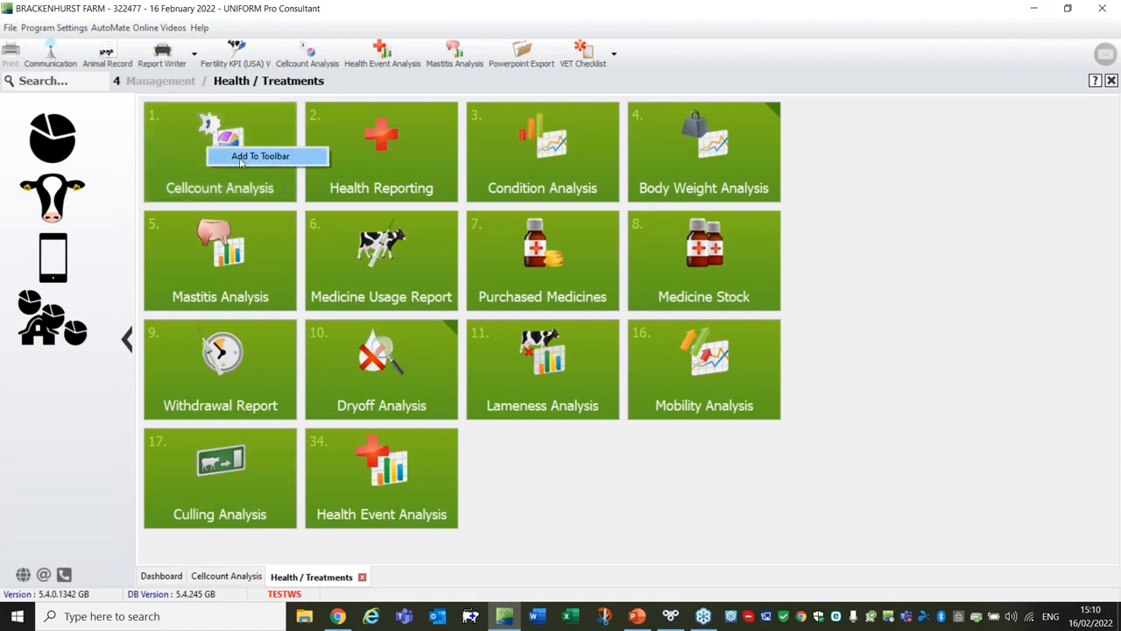
left_click(350, 81)
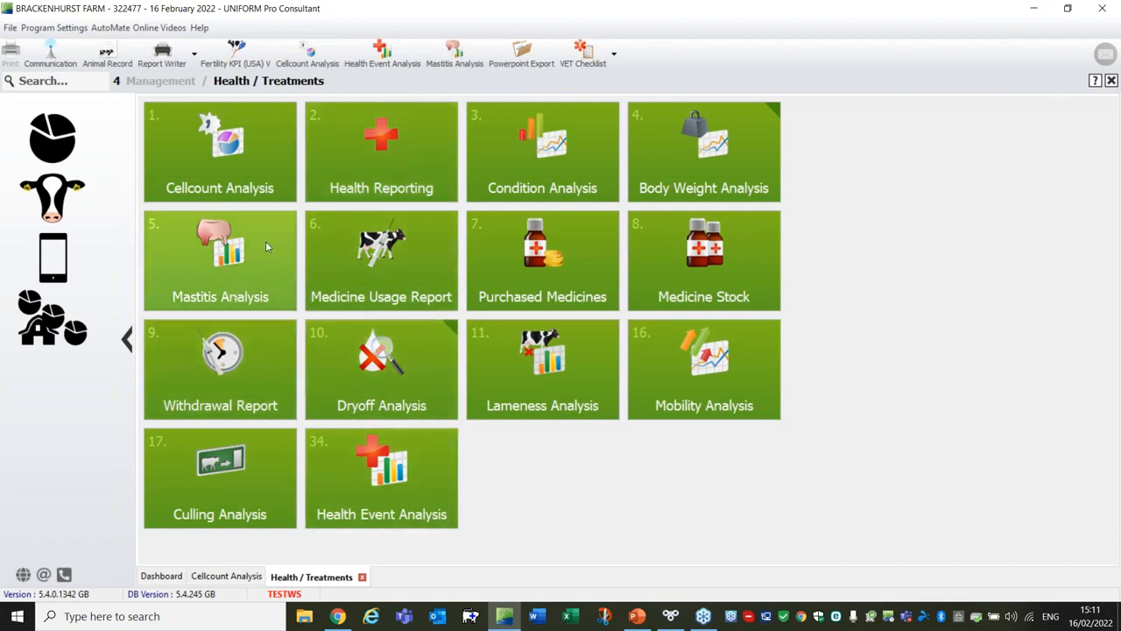
Open the Health Event Analysis and review health events per condition and month, switching between it and the Health / Treatments overview.
left_click(377, 487)
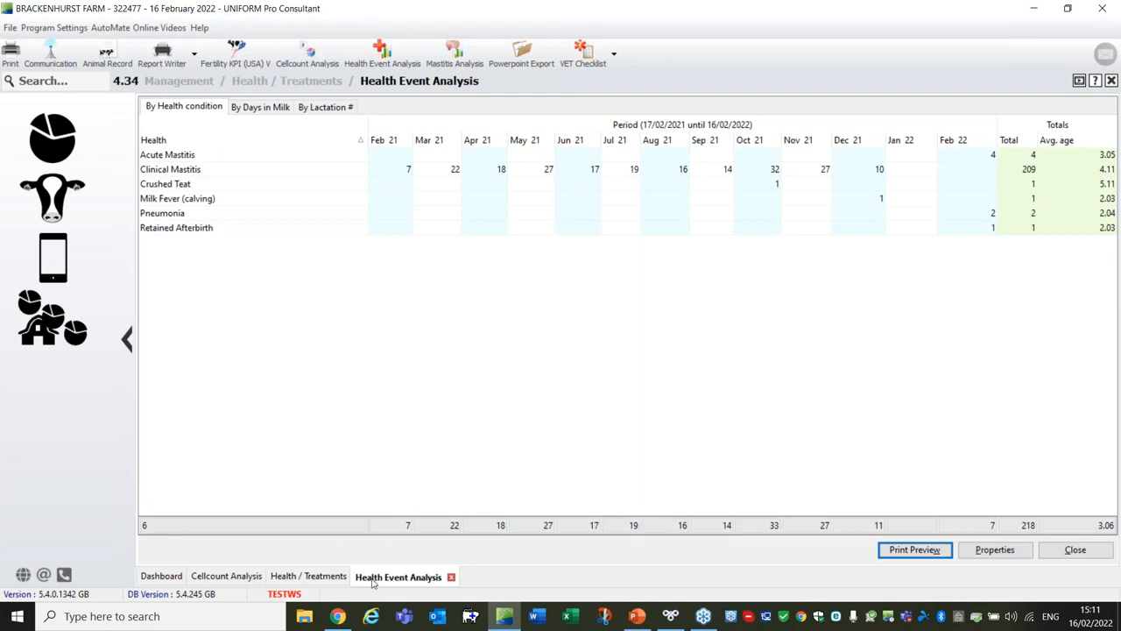
left_click(298, 578)
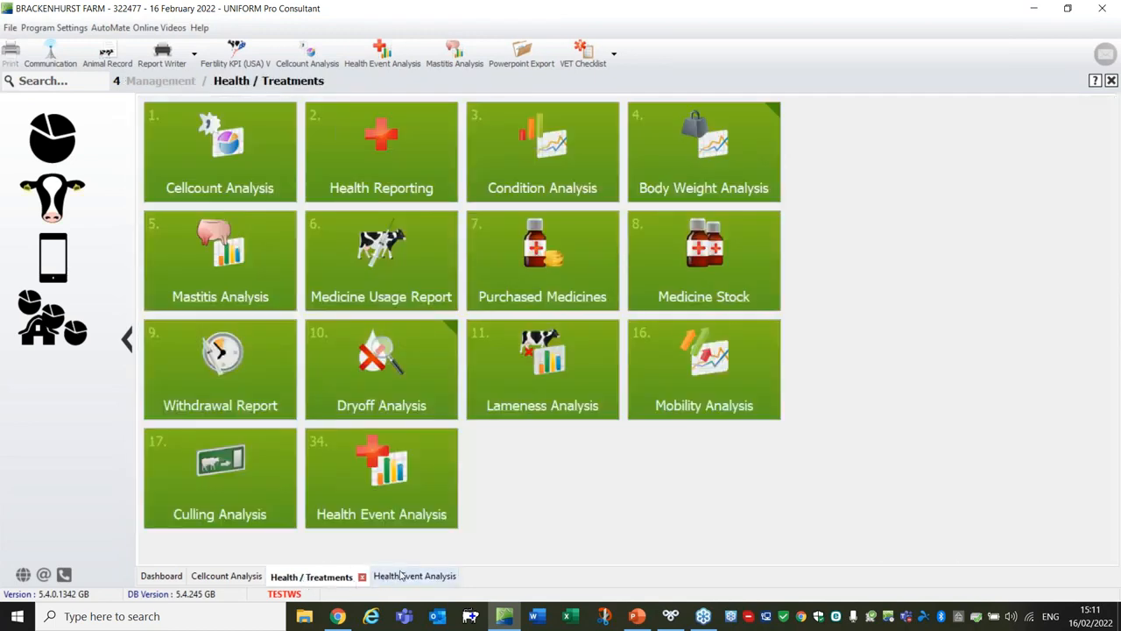
left_click(391, 578)
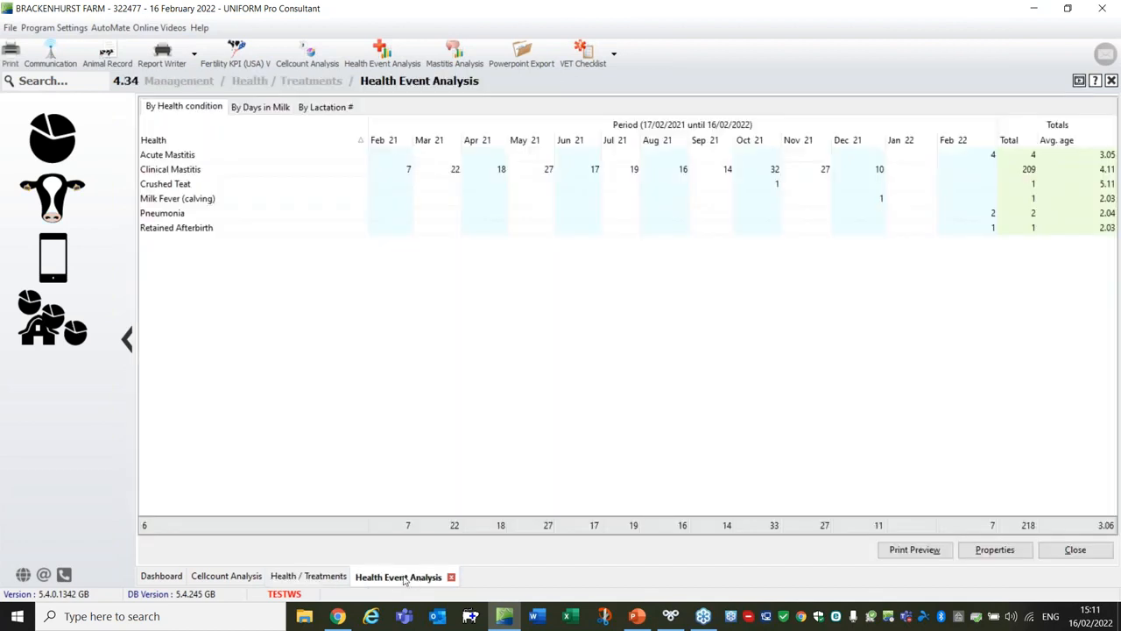
Open the Mastitis Analysis, review the monthly cases graph and the underlying case list, and close the analysis.
left_click(451, 50)
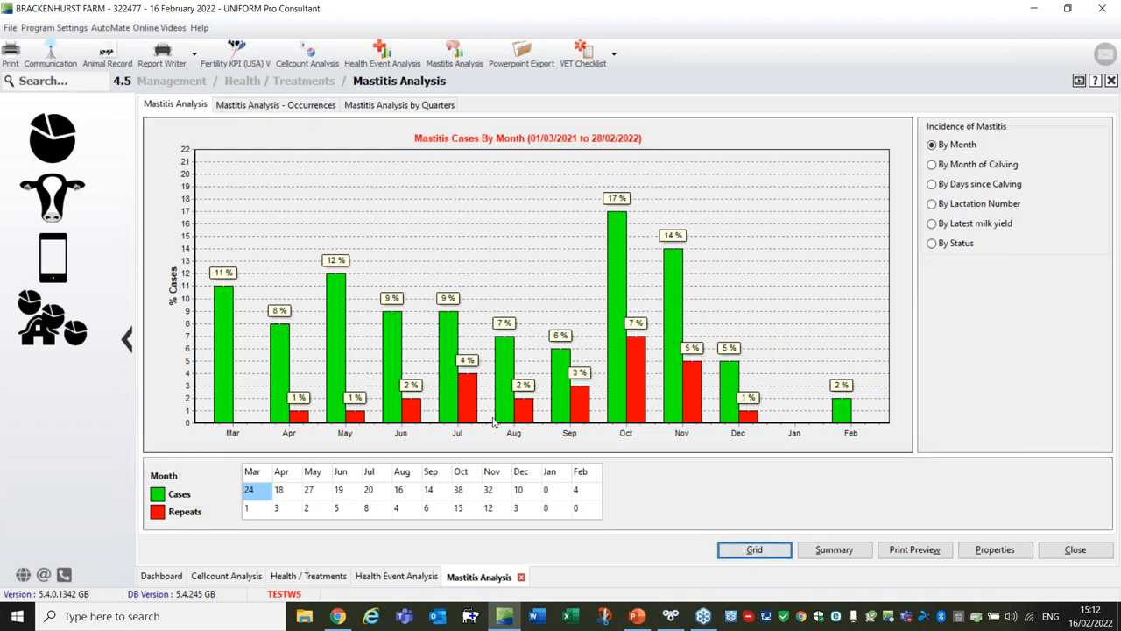
left_click(752, 550)
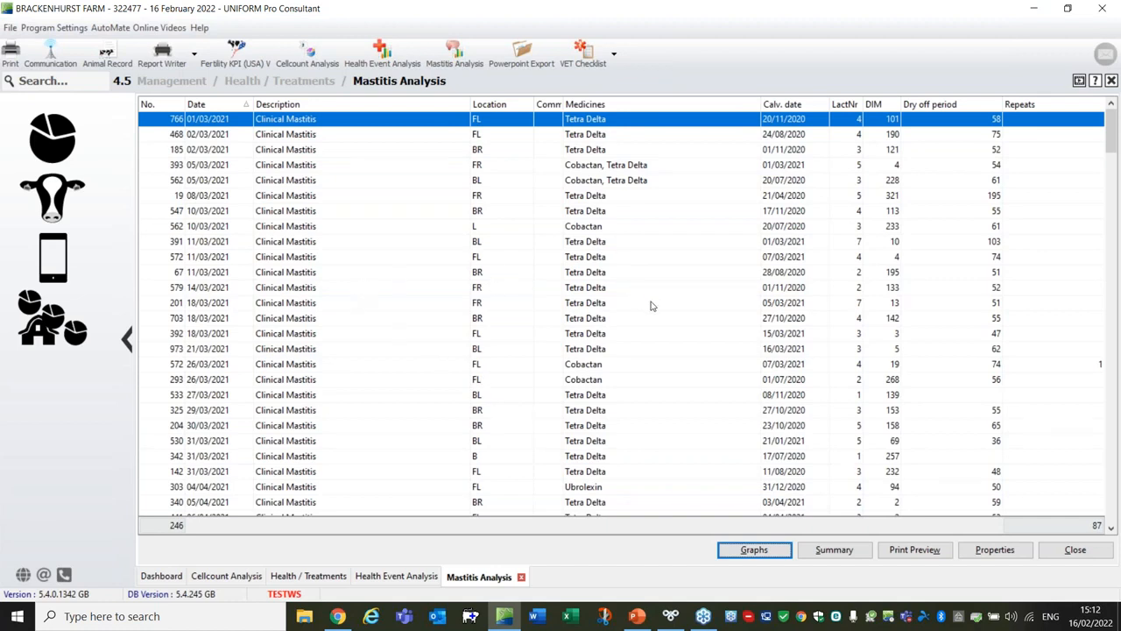
left_click(1054, 554)
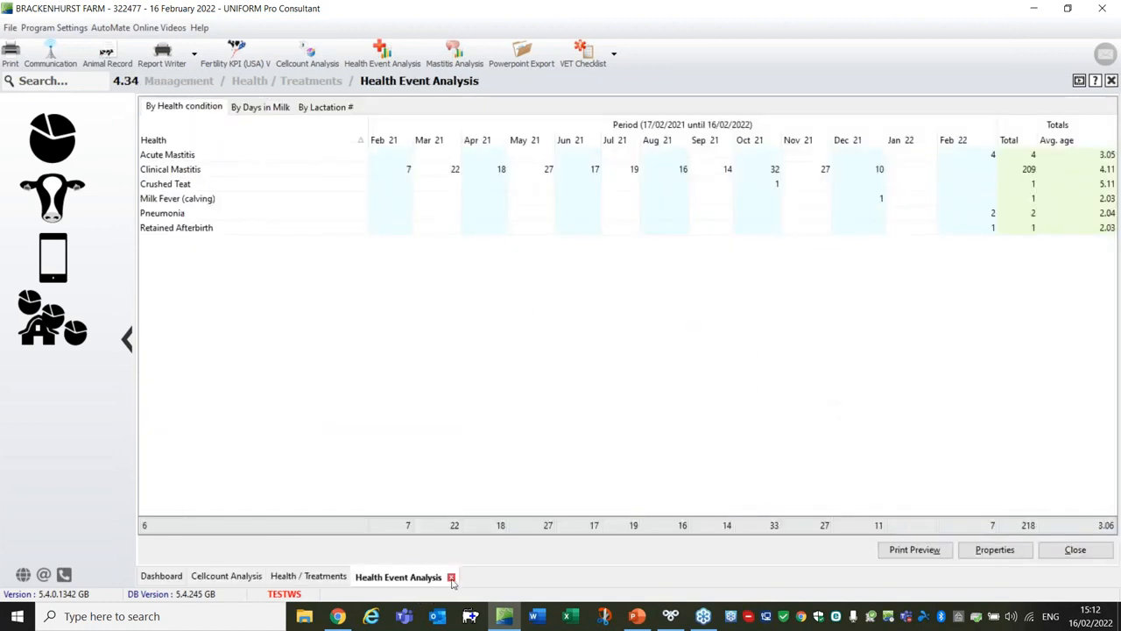
Close the Health Event Analysis, Health / Treatments and Cellcount Analysis windows to return to the farm dashboard.
left_click(451, 577)
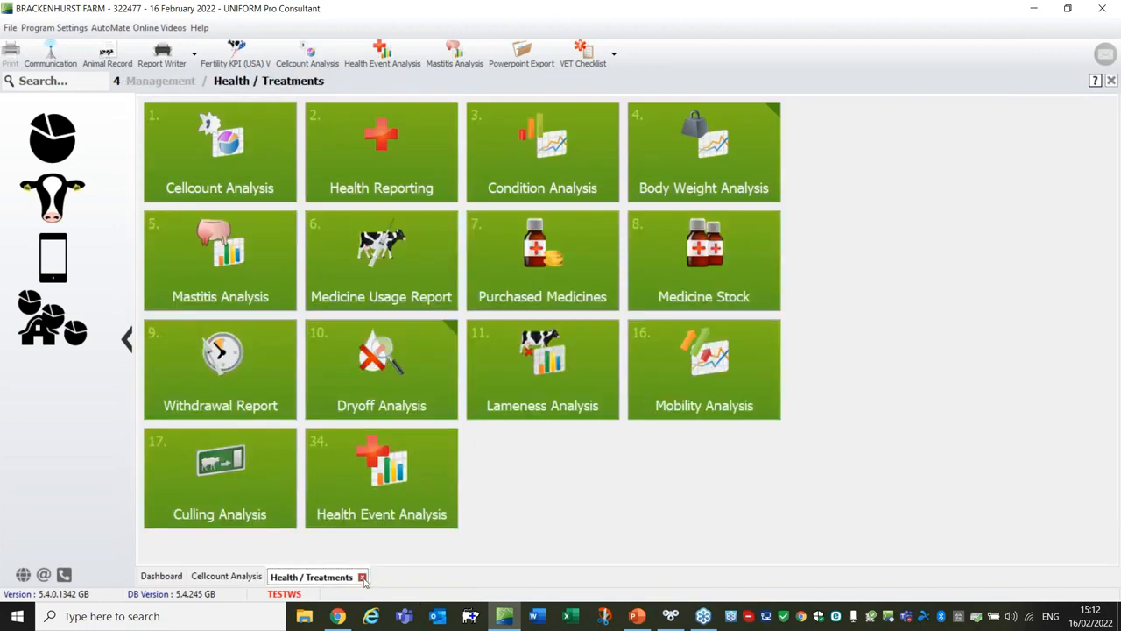
left_click(362, 577)
left_click(272, 577)
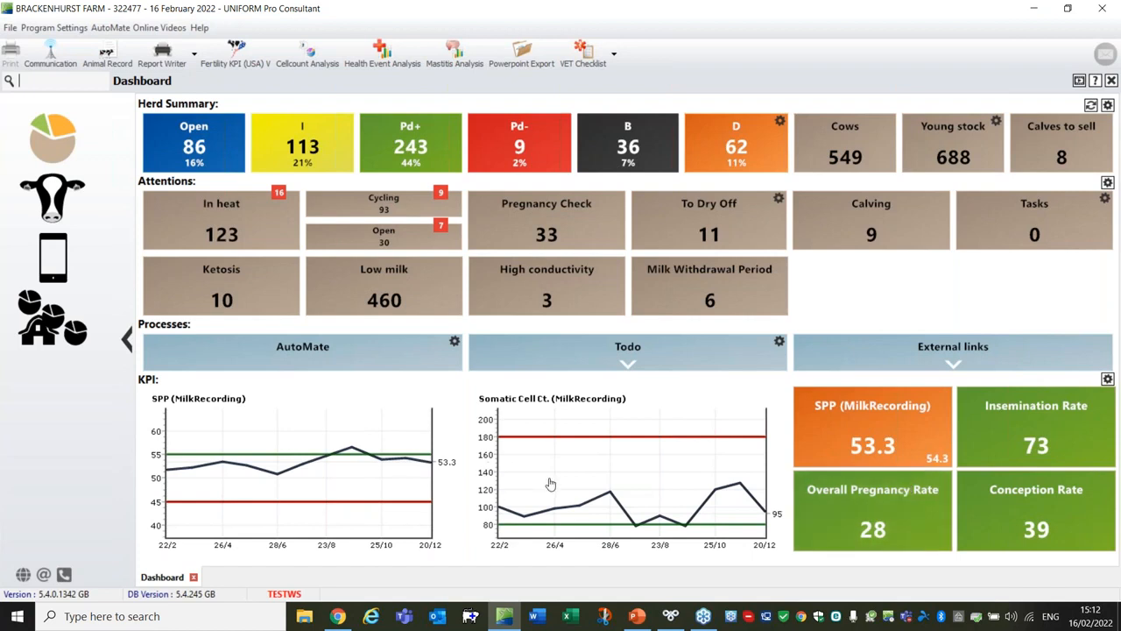
Open the Fertility KPI (USA) analysis behind Overall Pregnancy Rate and review its properties and animal category choices, keeping Calved selected.
left_click(875, 499)
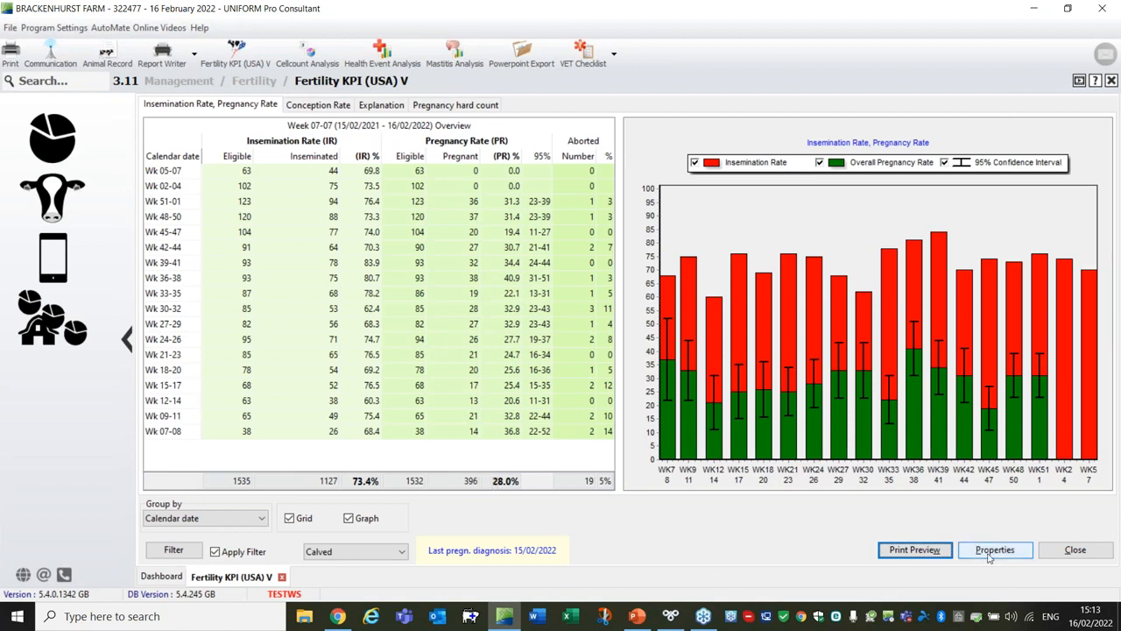
left_click(995, 554)
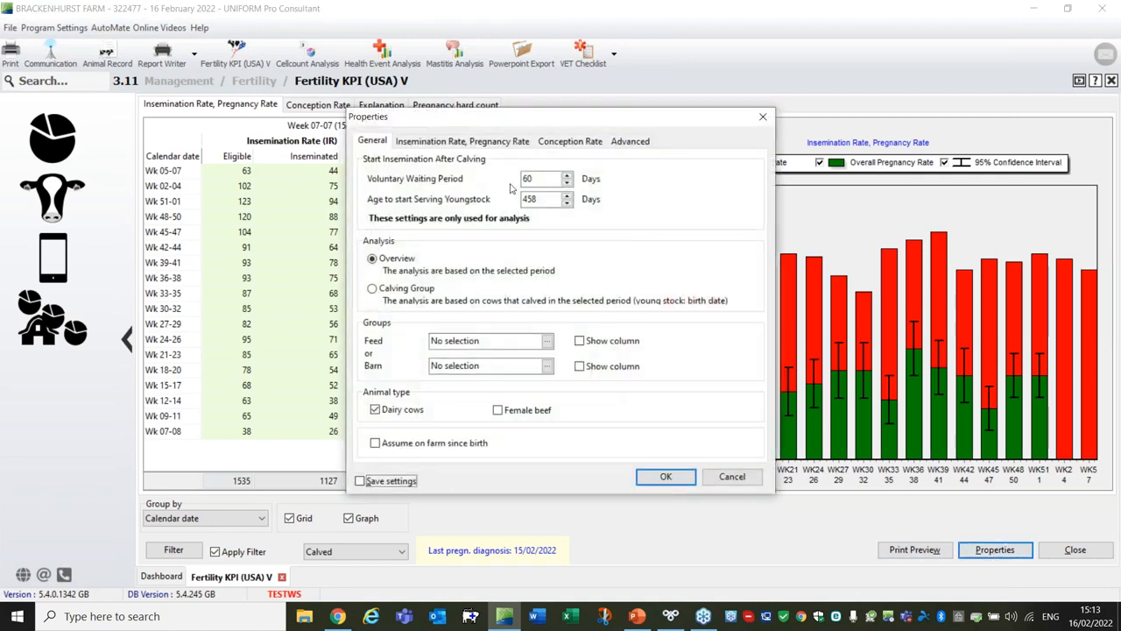
left_click(489, 143)
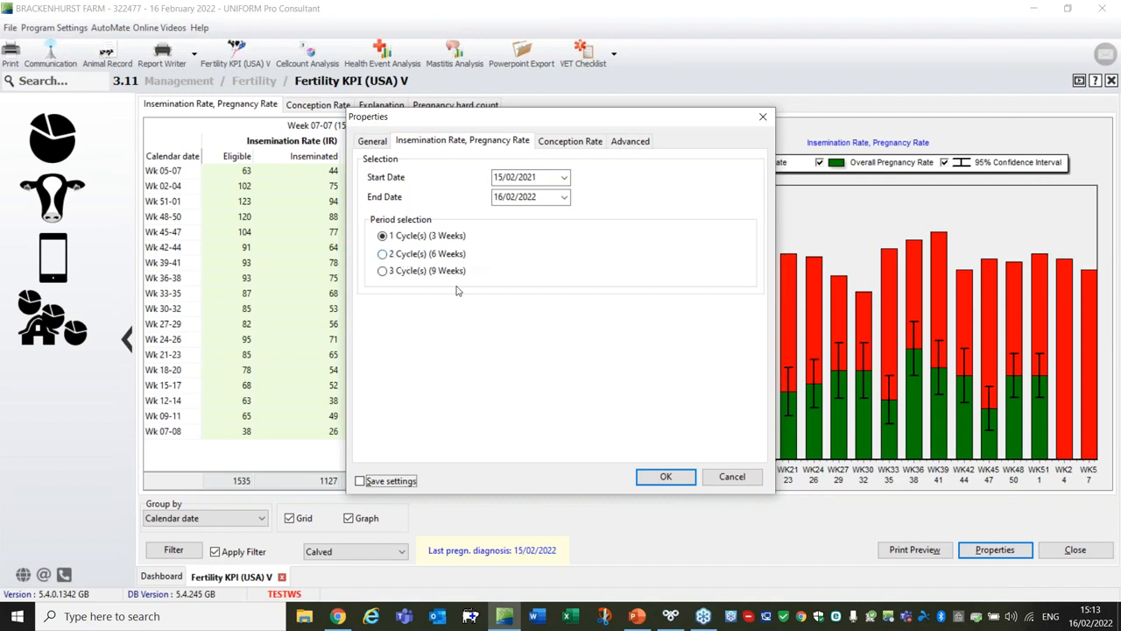
left_click(729, 479)
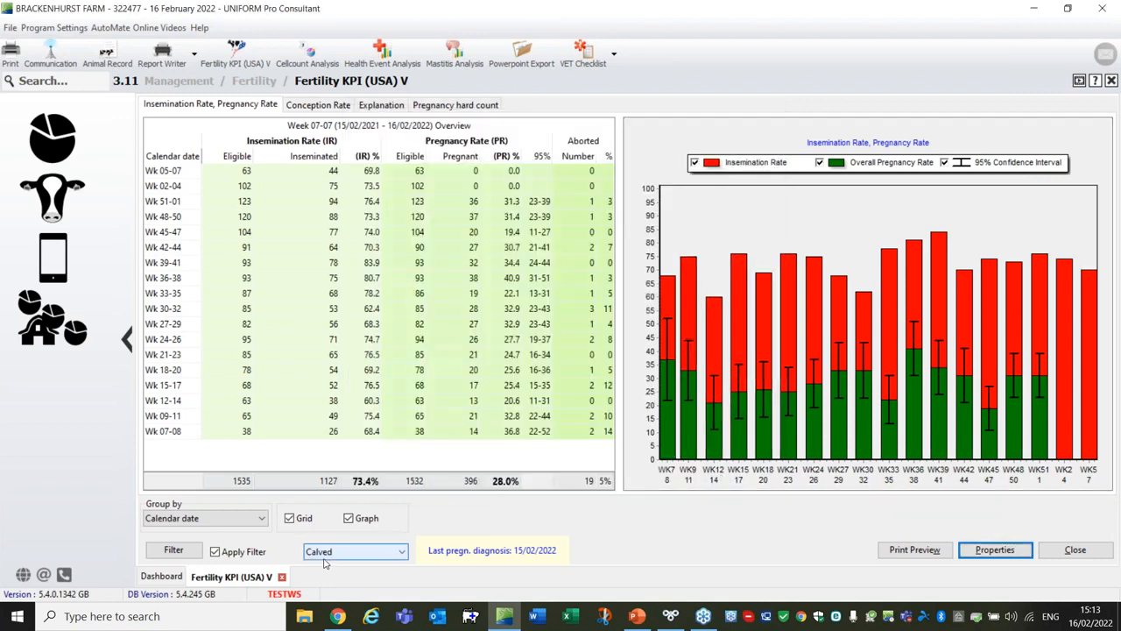
left_click(401, 555)
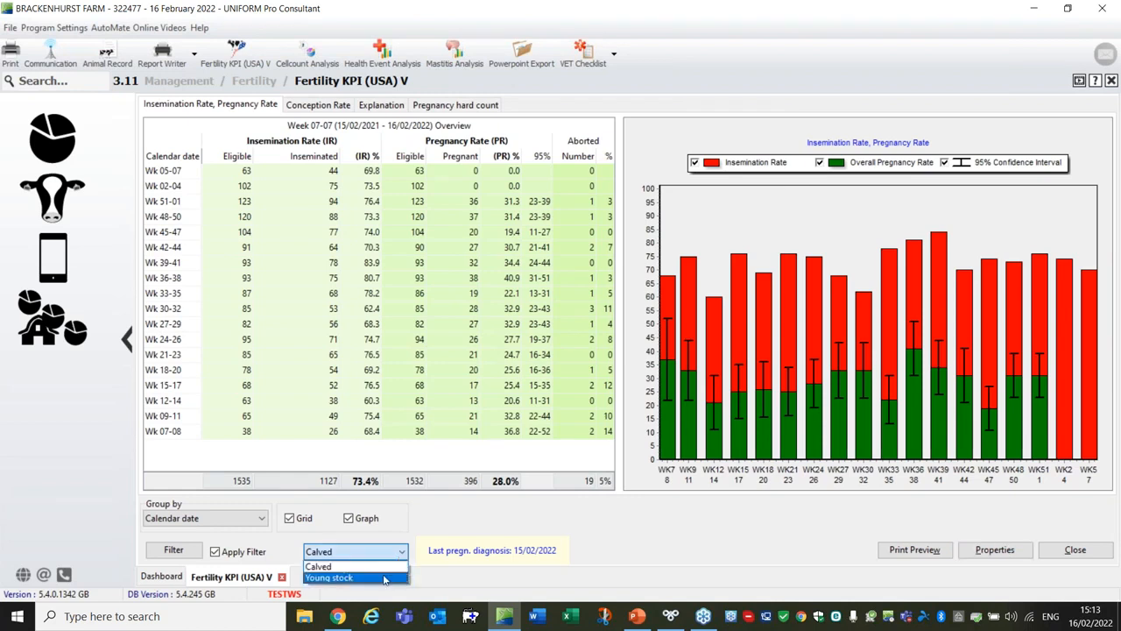
left_click(423, 570)
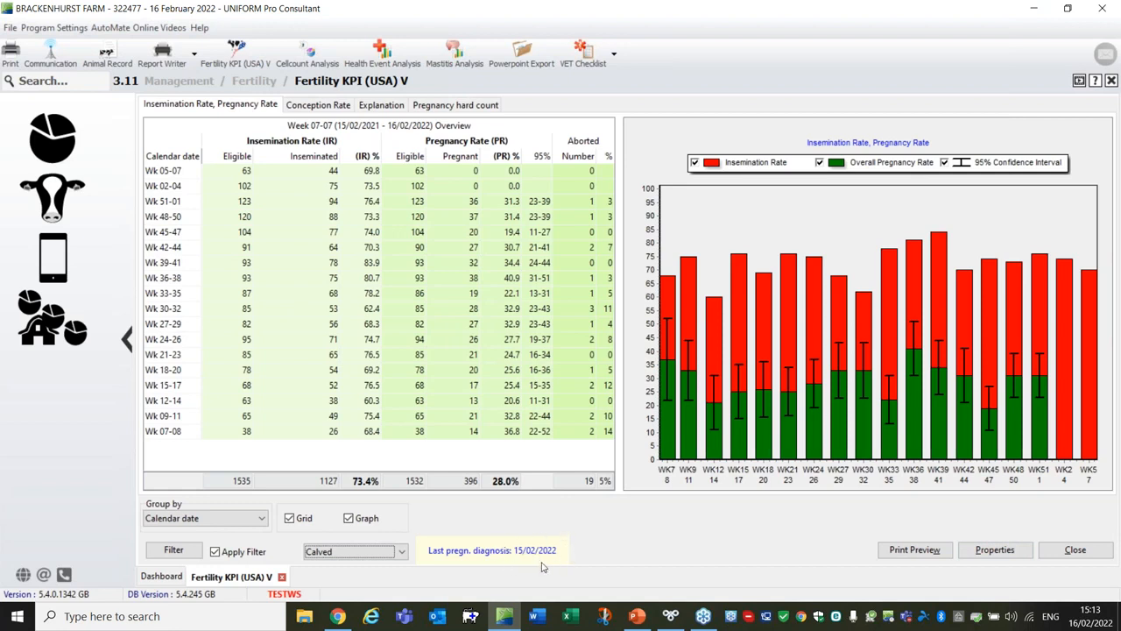
Open Fertility Analysis (Overview) and review the yearly herd, young stock and fertility figures plus the period properties, changing nothing.
left_click(250, 82)
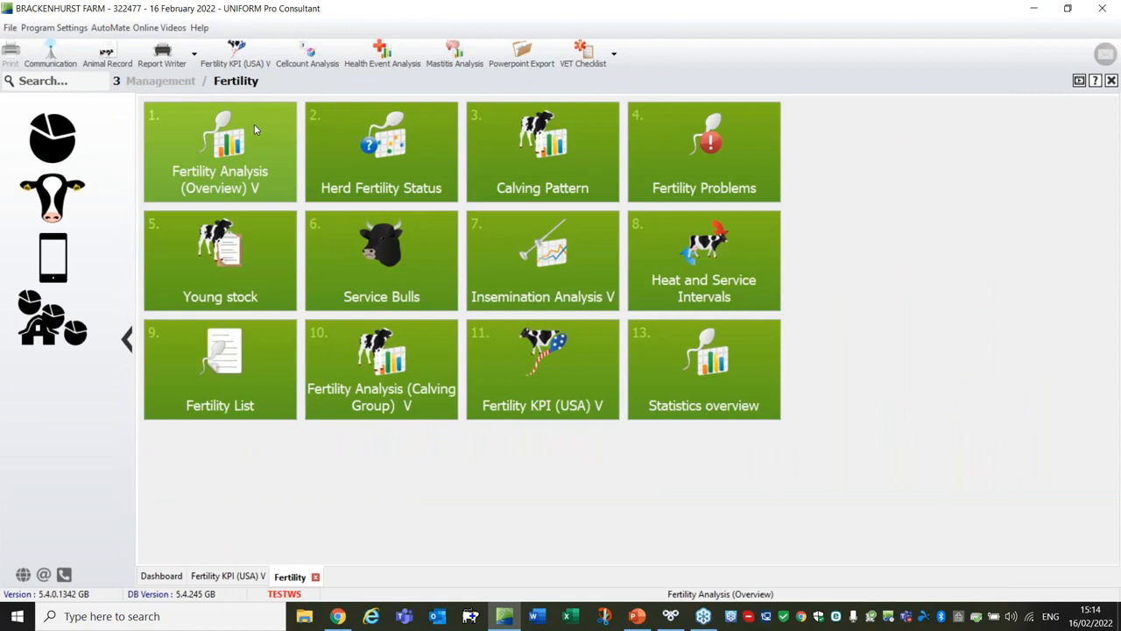
left_click(218, 156)
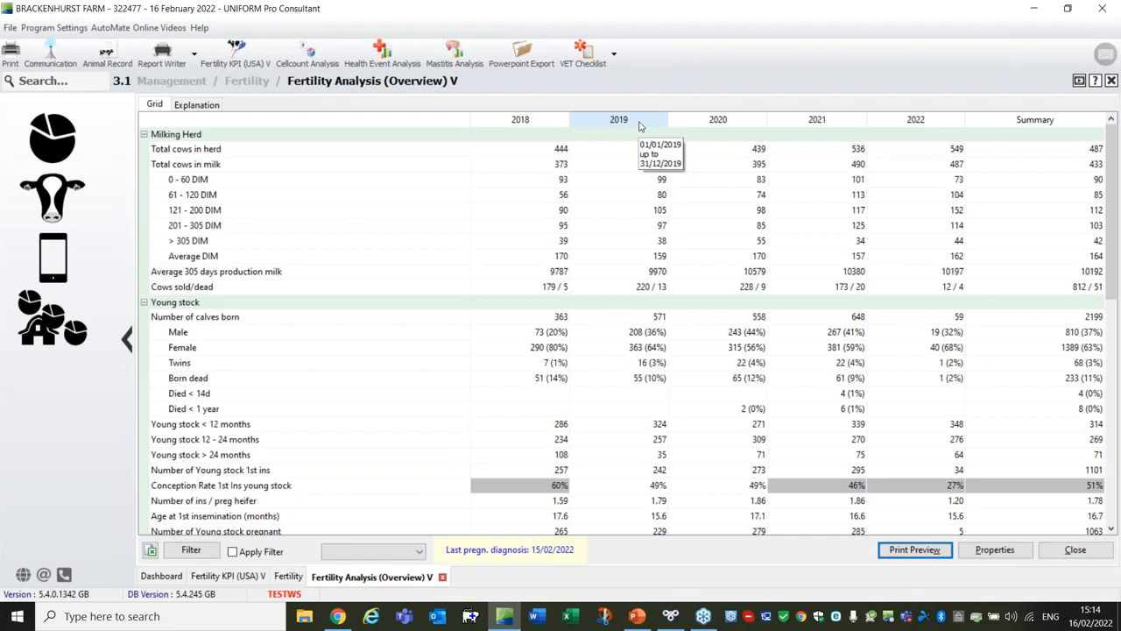
left_click_drag(1109, 293, 1017, 436)
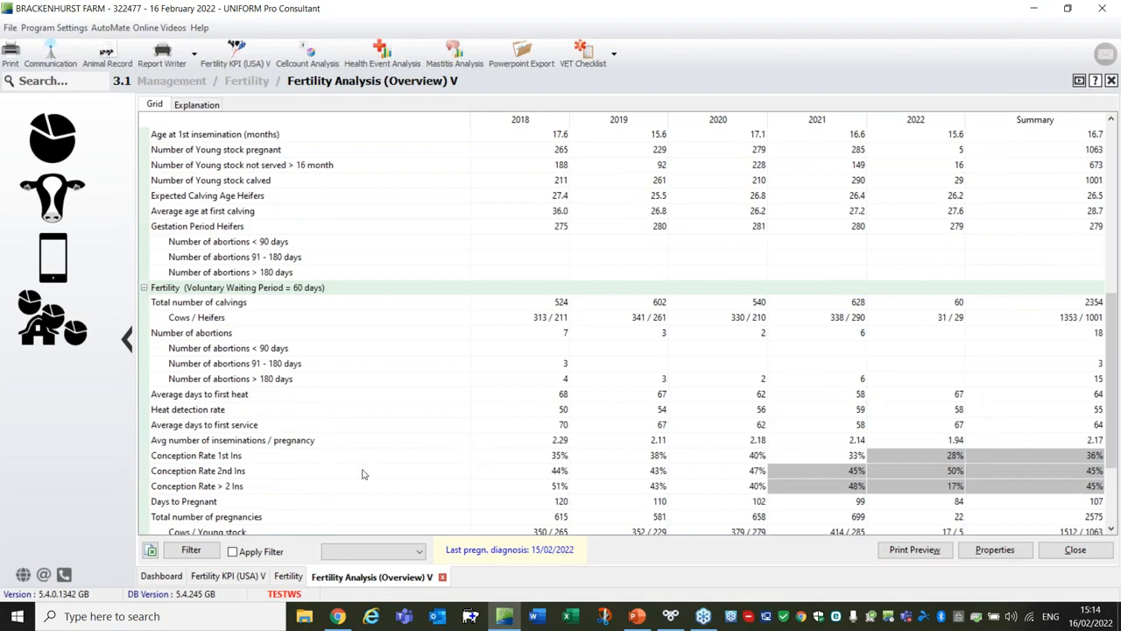
left_click(994, 550)
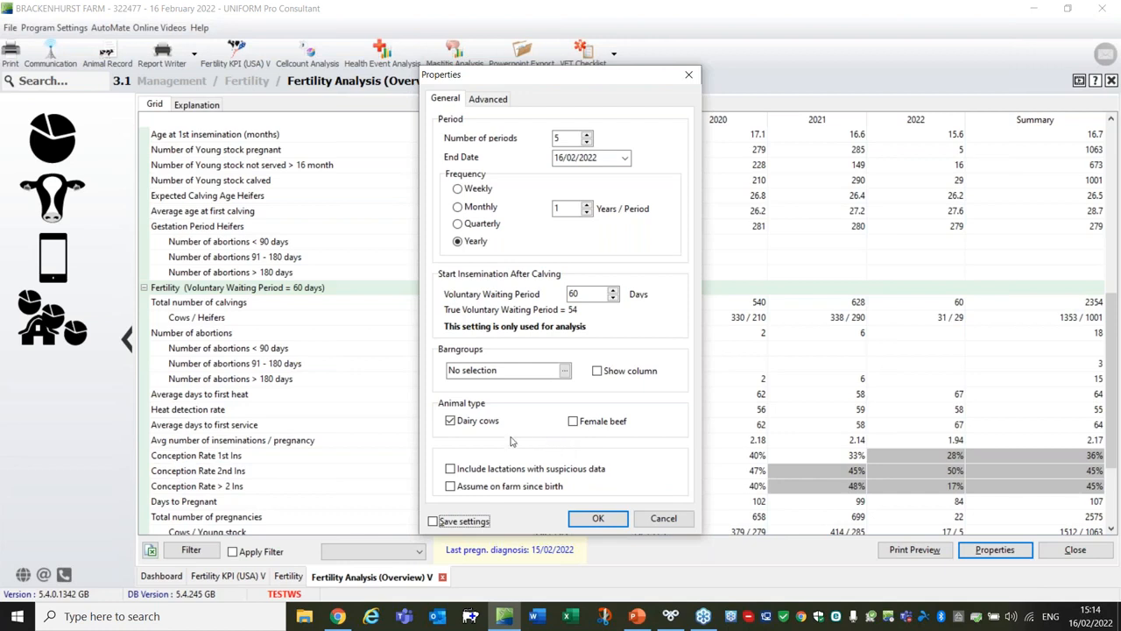
left_click(663, 521)
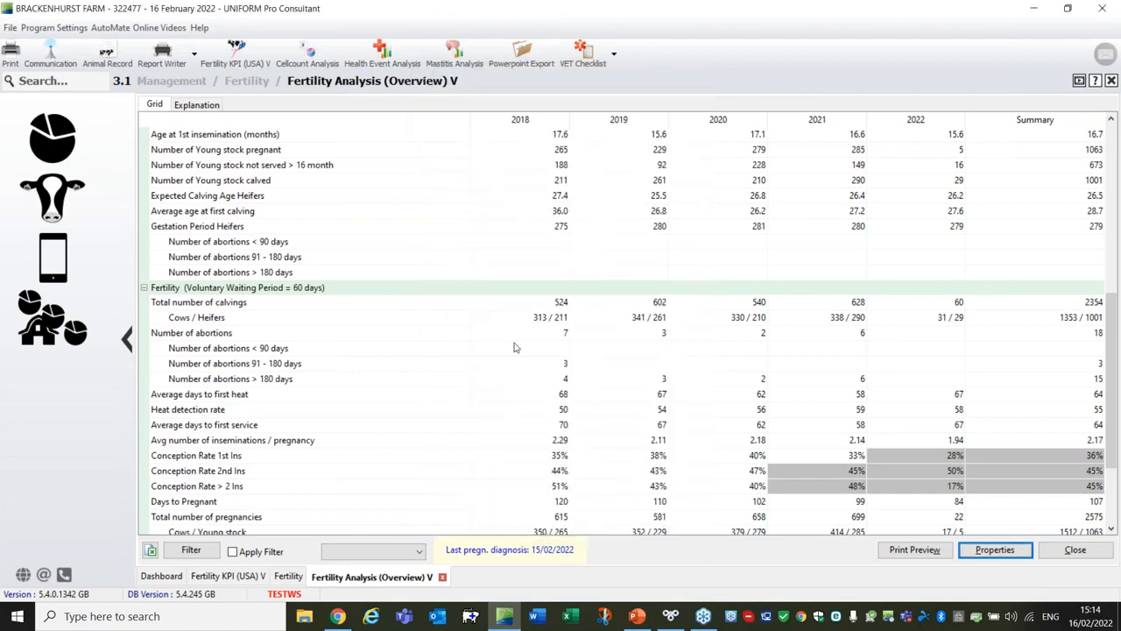
Close the Fertility Analysis, Fertility and Fertility KPI (USA) windows to return to the farm dashboard.
left_click(443, 577)
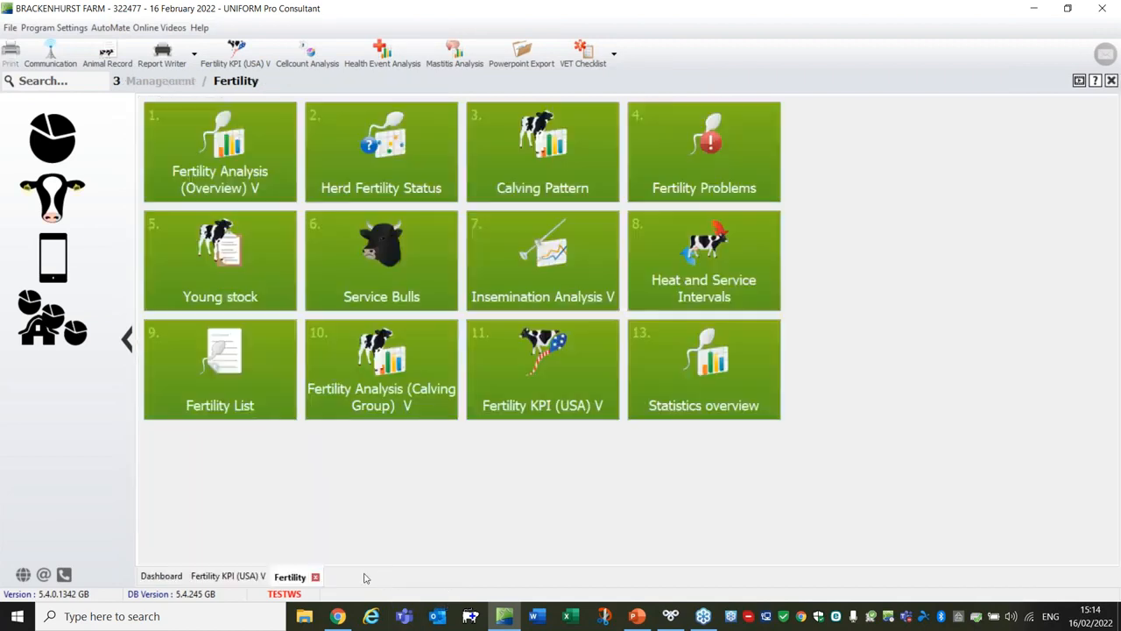
left_click(314, 577)
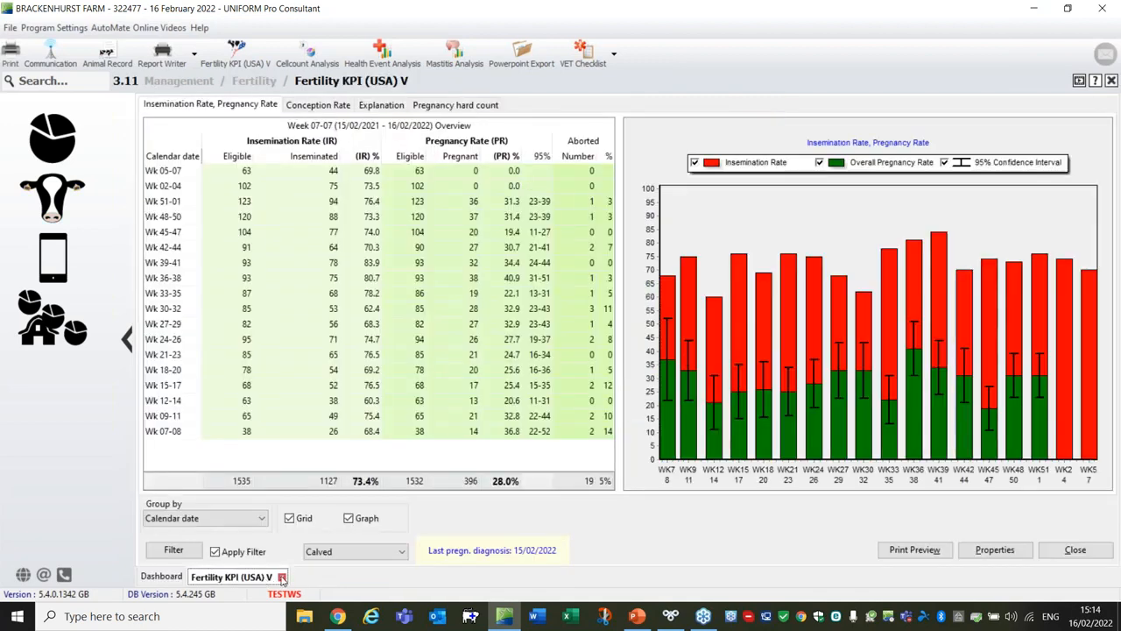
left_click(288, 576)
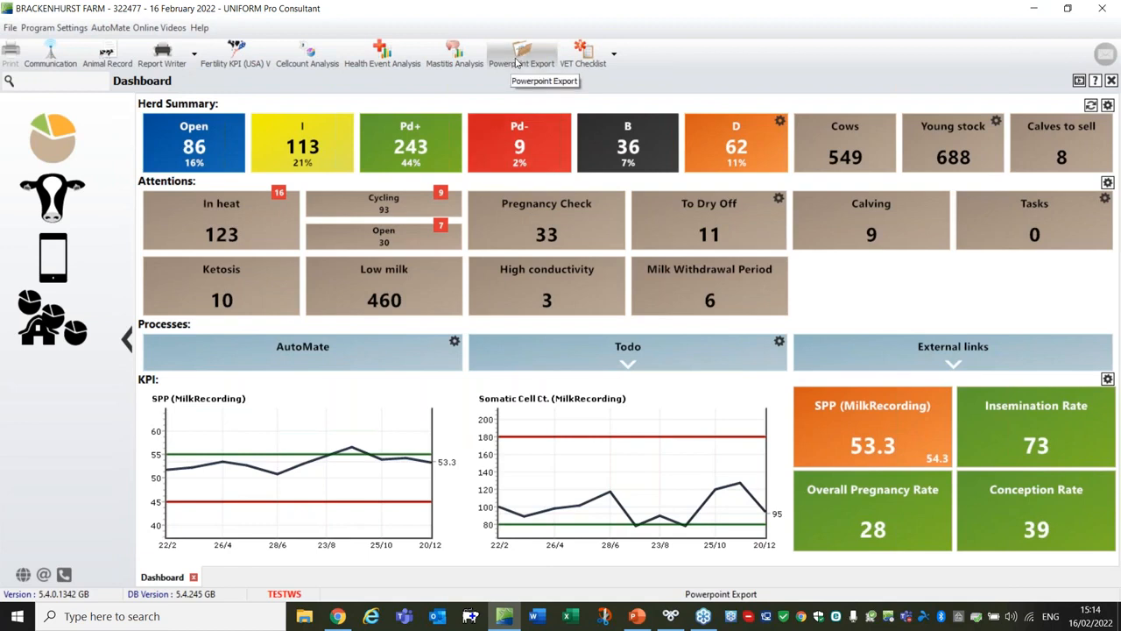
Open Powerpoint Export from the Special Reports, review its general settings and available health reports, and close it without exporting.
left_click(57, 201)
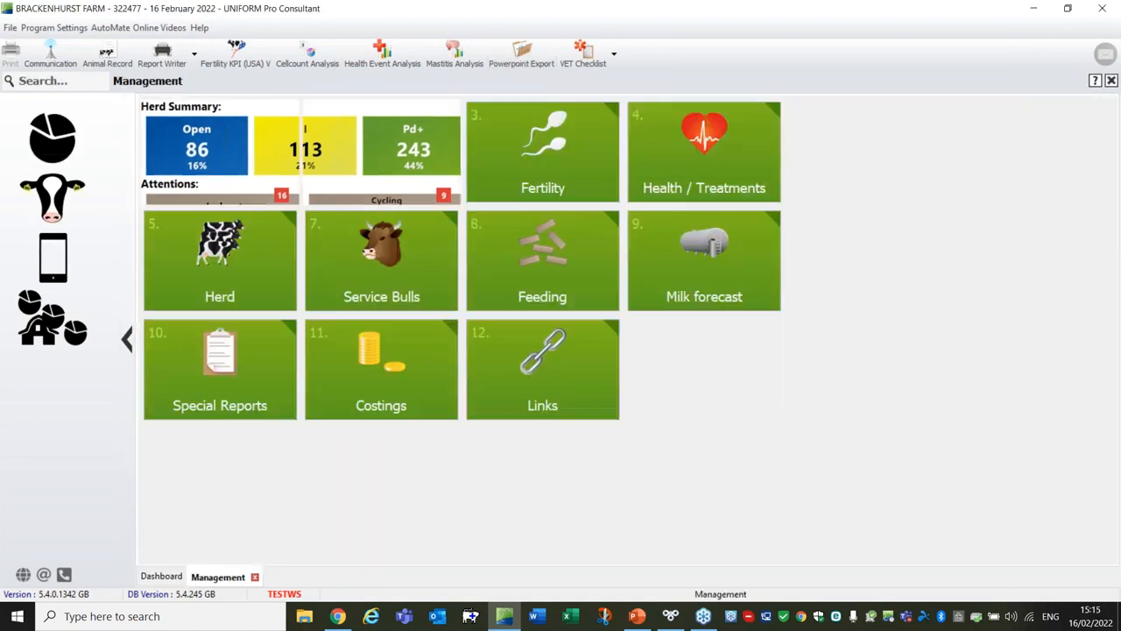
left_click(220, 371)
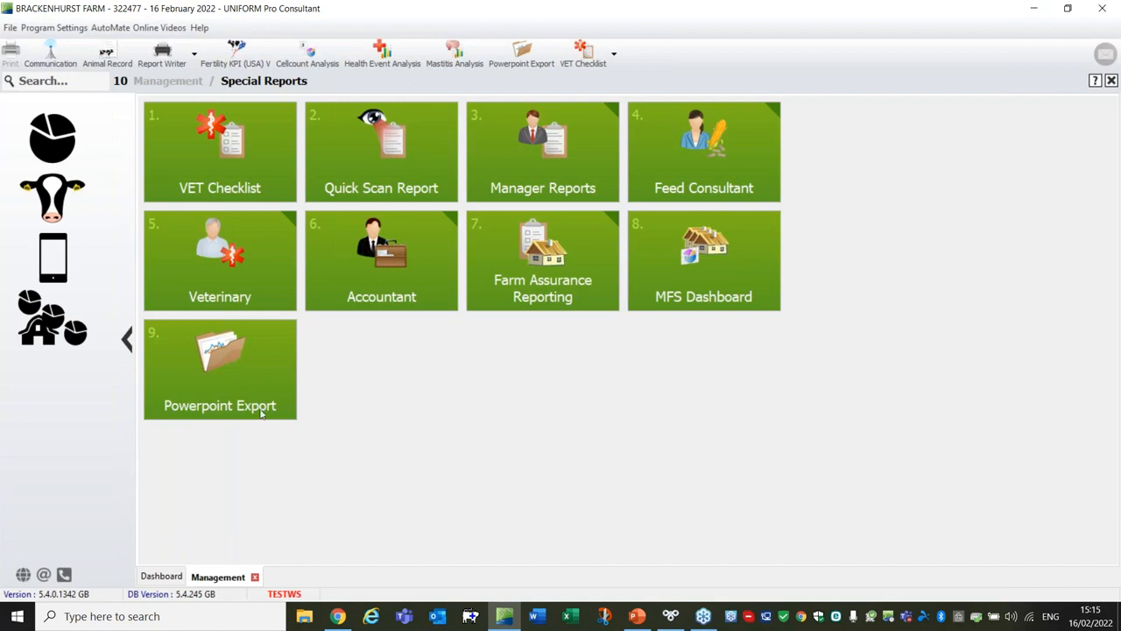
left_click(206, 369)
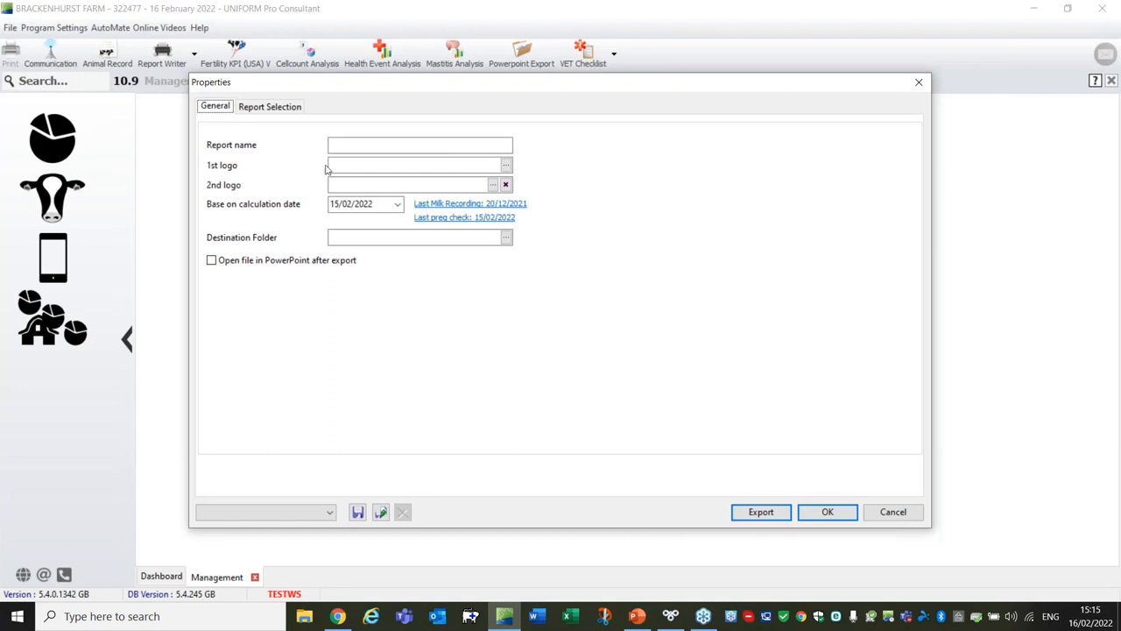
left_click(258, 107)
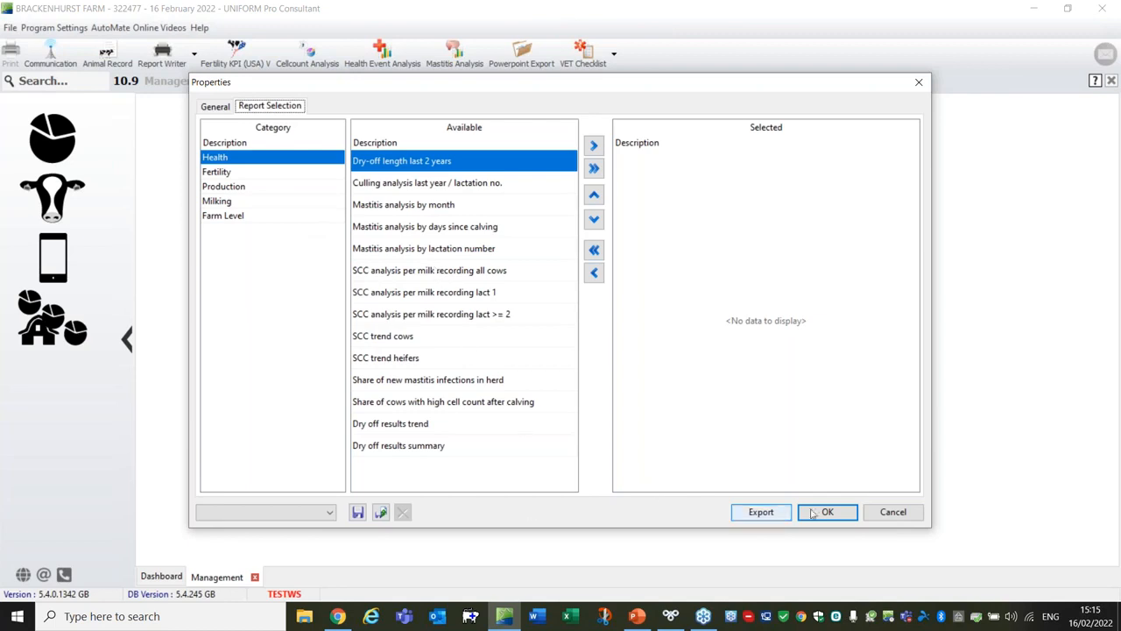
left_click(891, 512)
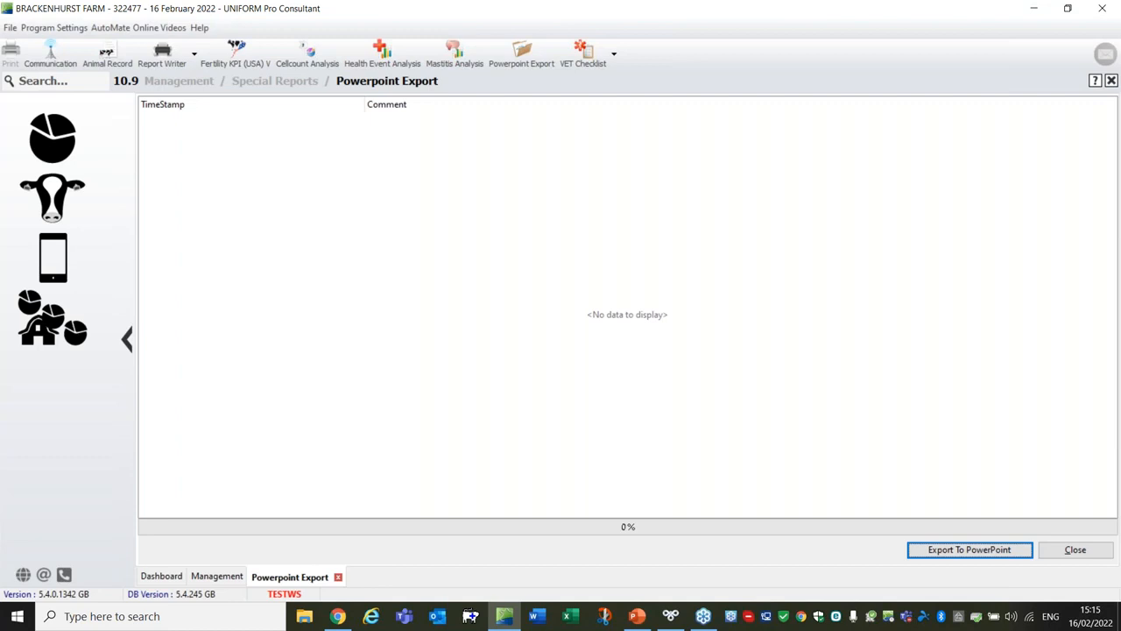
left_click(1080, 551)
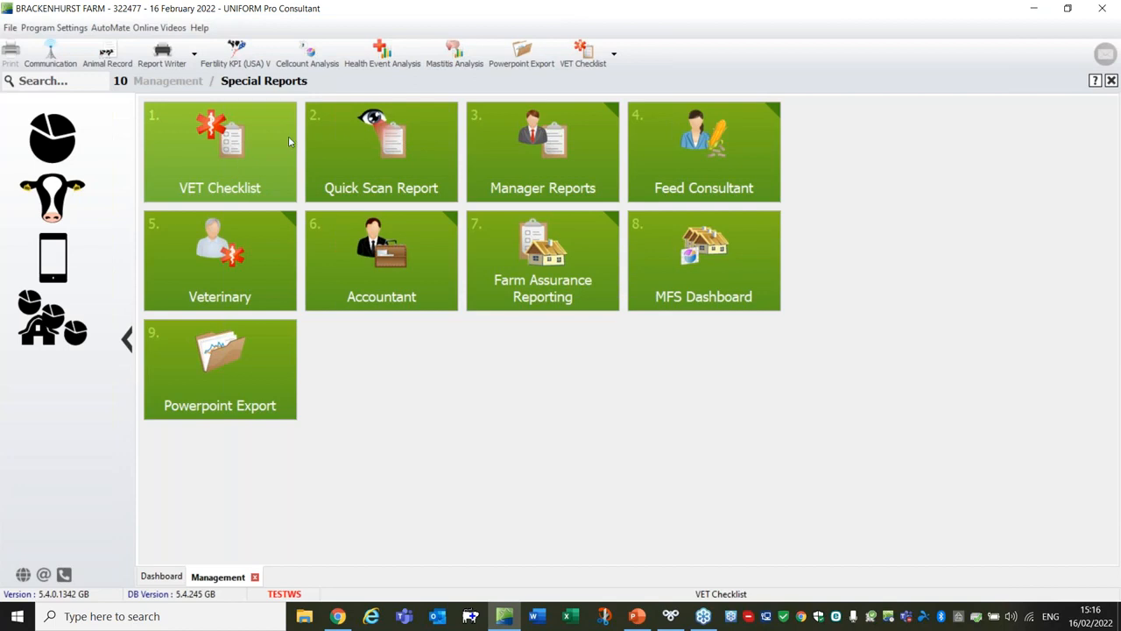
Open the VET Checklist with the Vet Check preset, review its property options and the NOHEAT and NOT INS day limits, and close it.
left_click(615, 55)
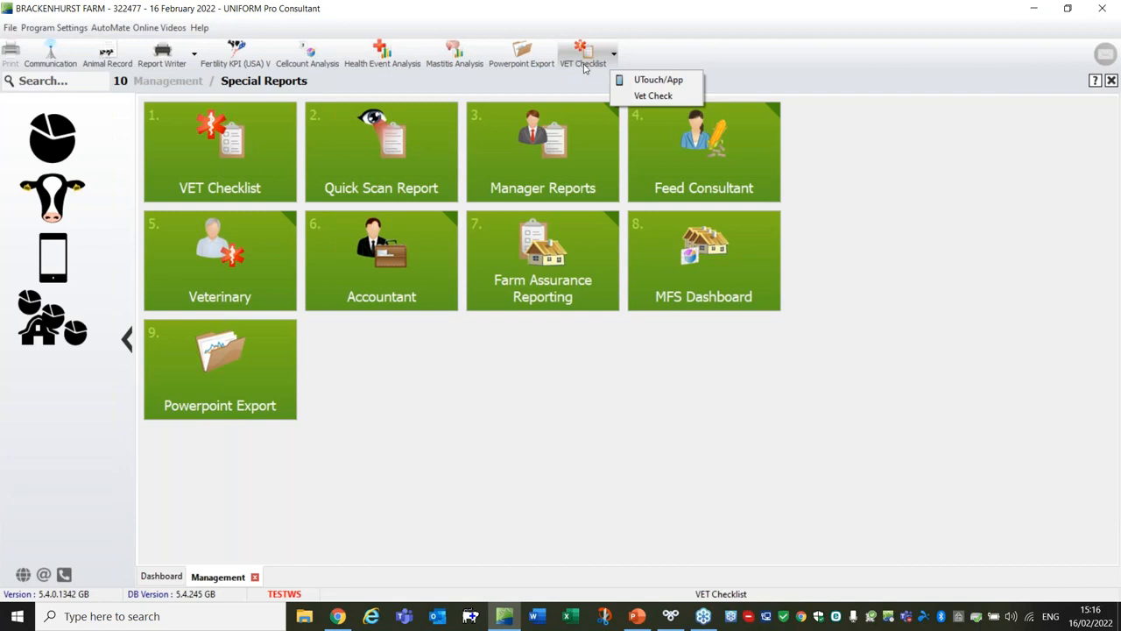
left_click(650, 99)
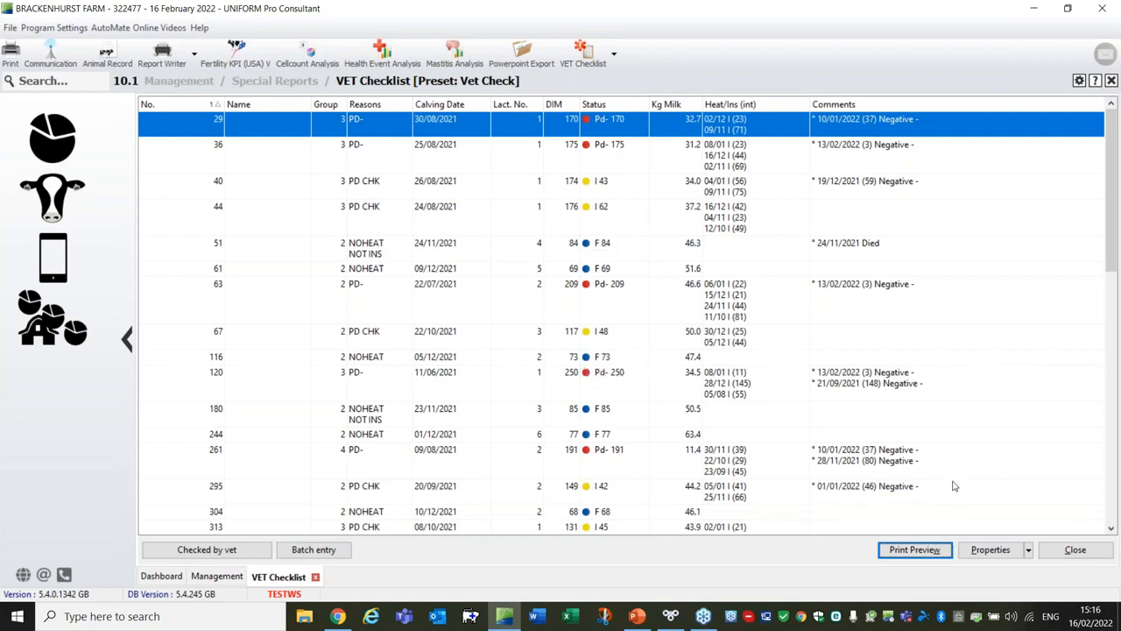
left_click(987, 552)
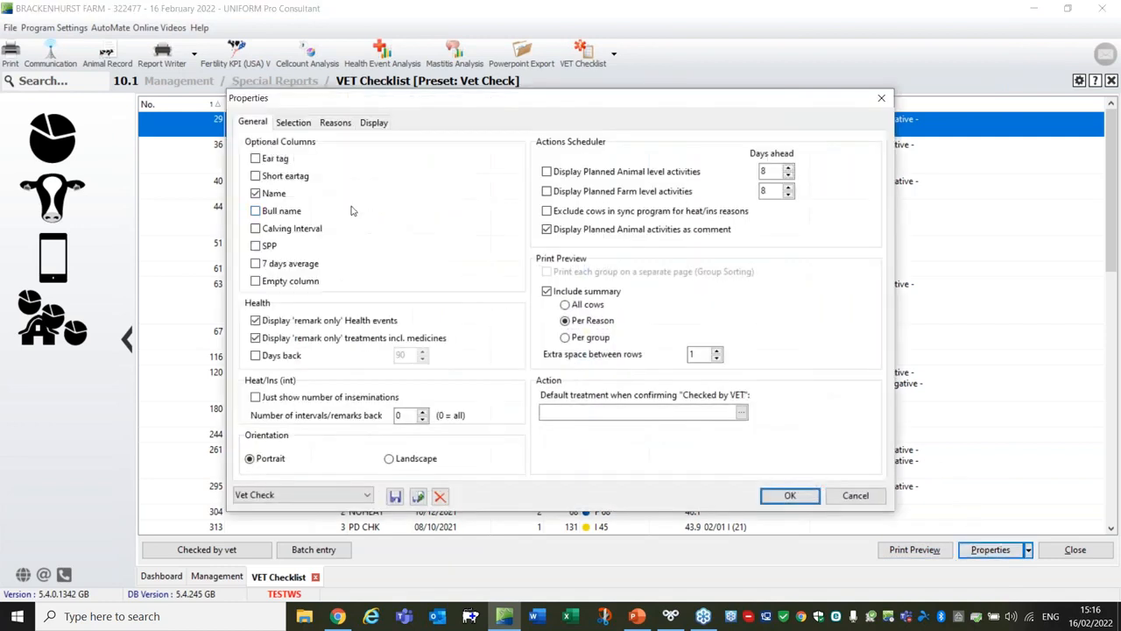
left_click(335, 125)
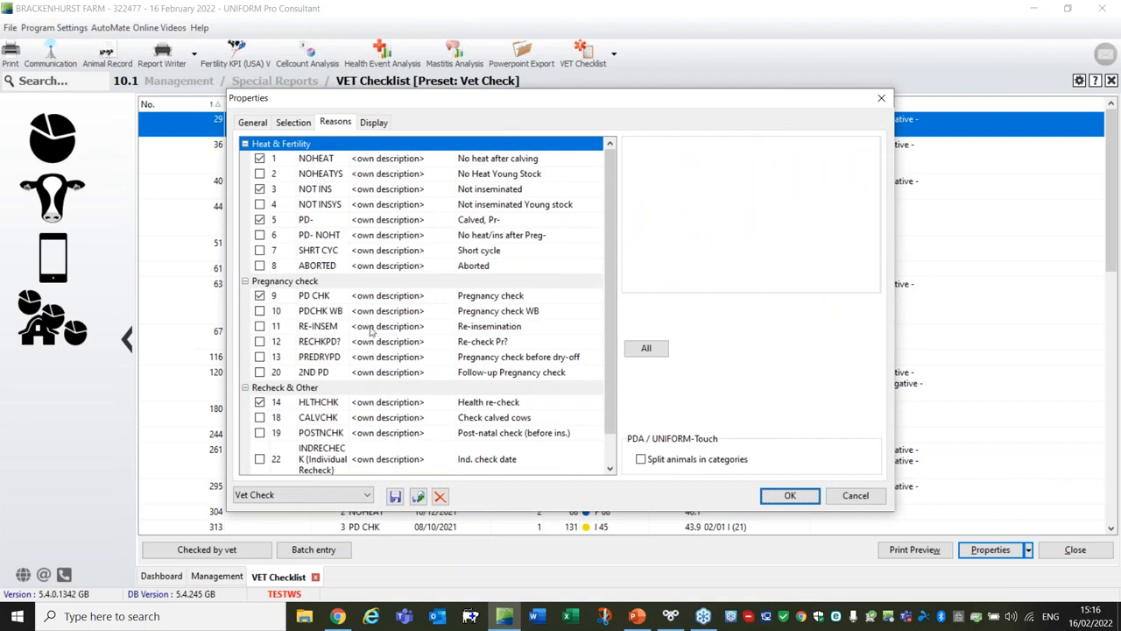
left_click(384, 163)
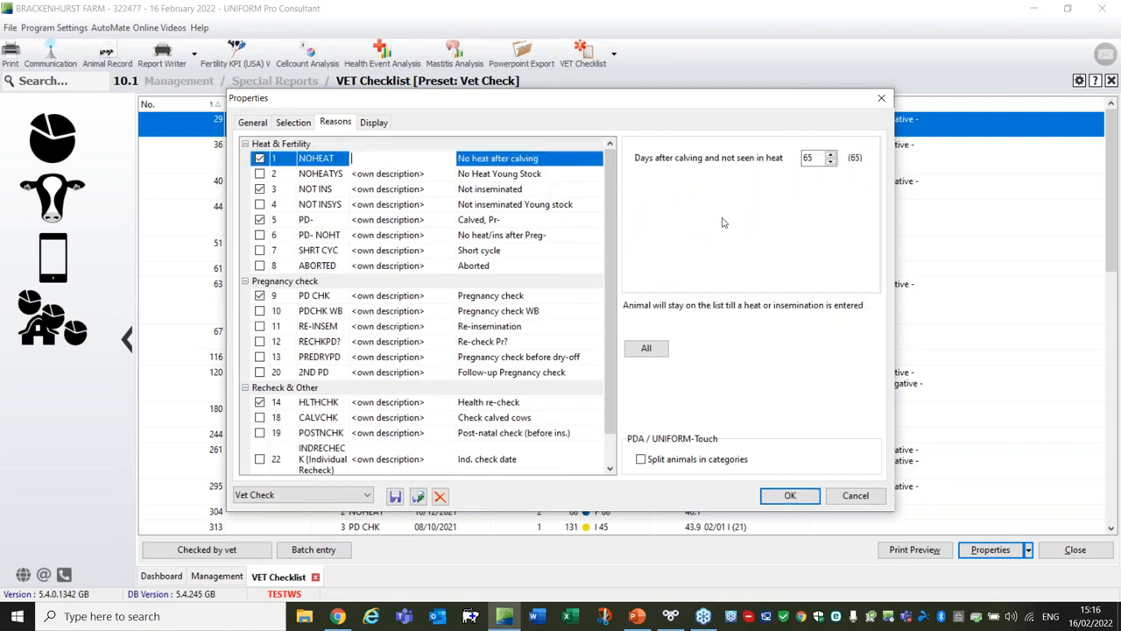
left_click(817, 157)
left_click(370, 190)
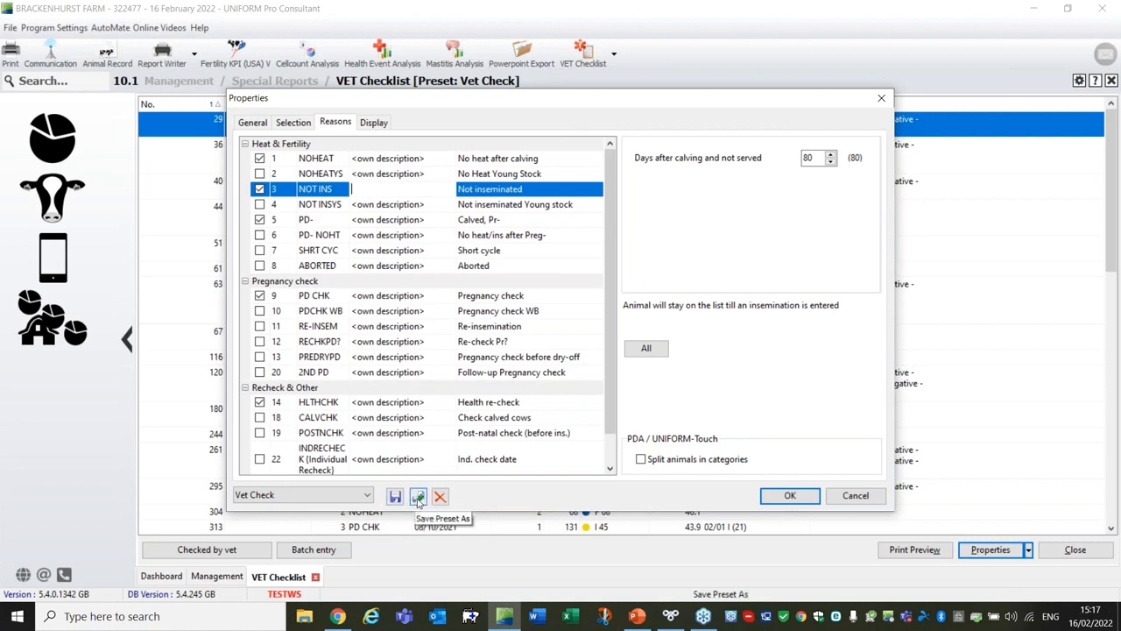
left_click(788, 498)
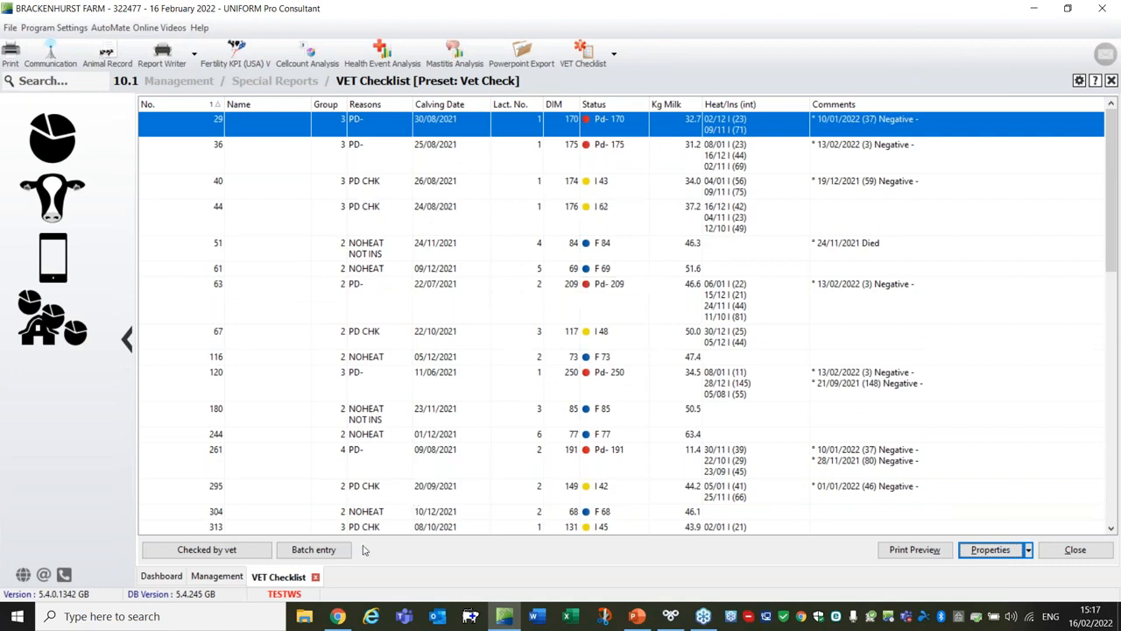
left_click(316, 578)
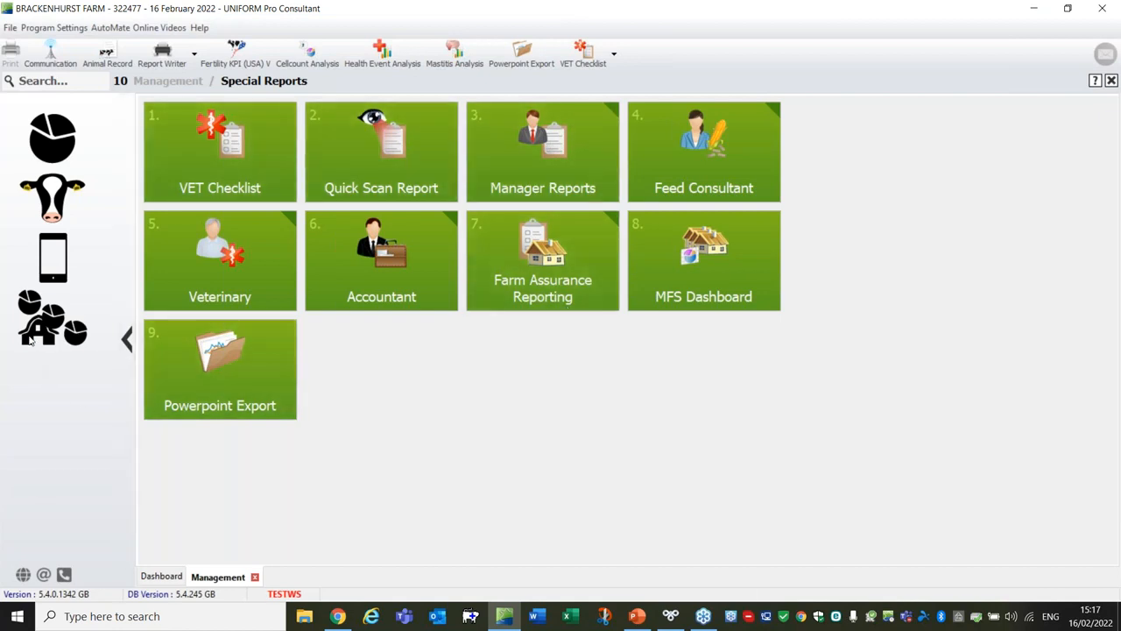
Switch the active farm from BRACKENHURST FARM to the MFS herd, closing all open screens.
left_click(51, 208)
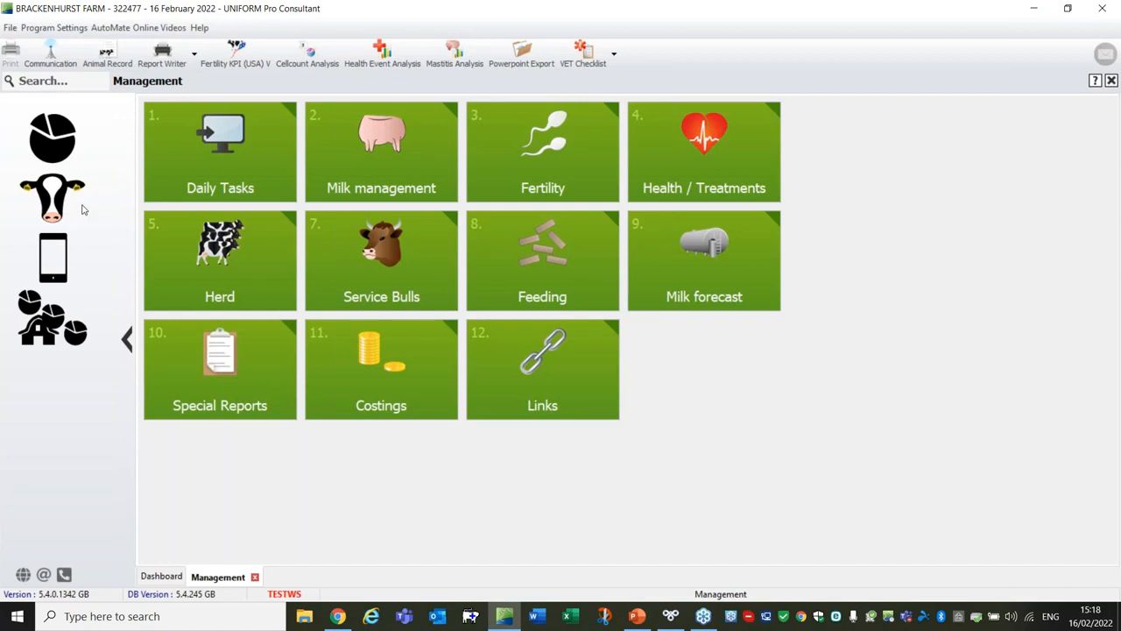
left_click(10, 28)
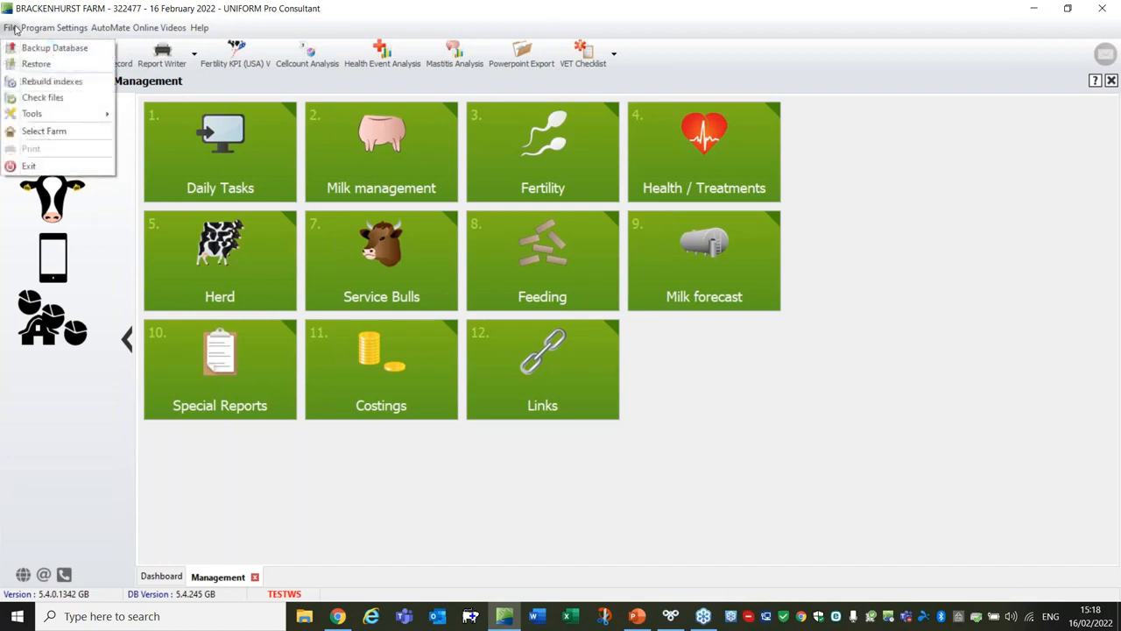
left_click(41, 137)
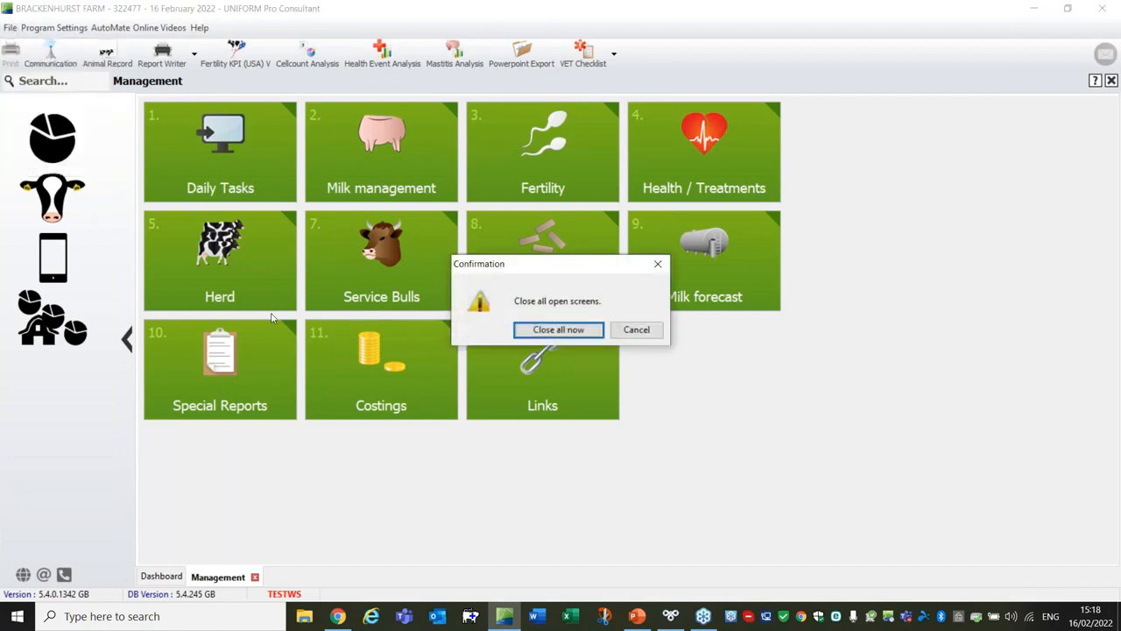
left_click(540, 333)
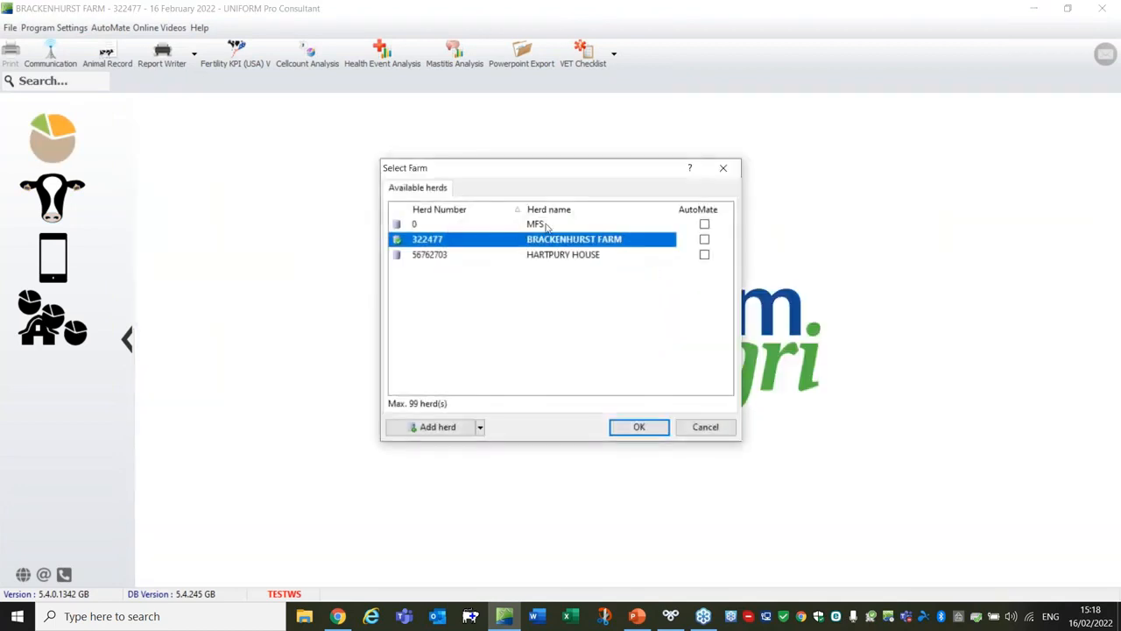
left_click(545, 225)
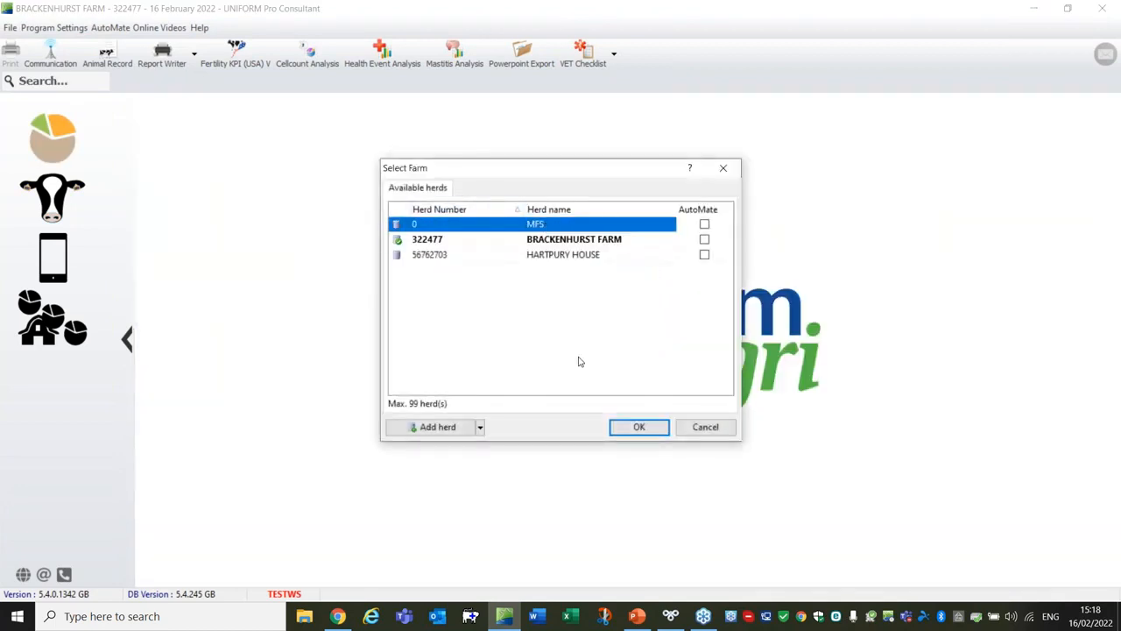
left_click(638, 426)
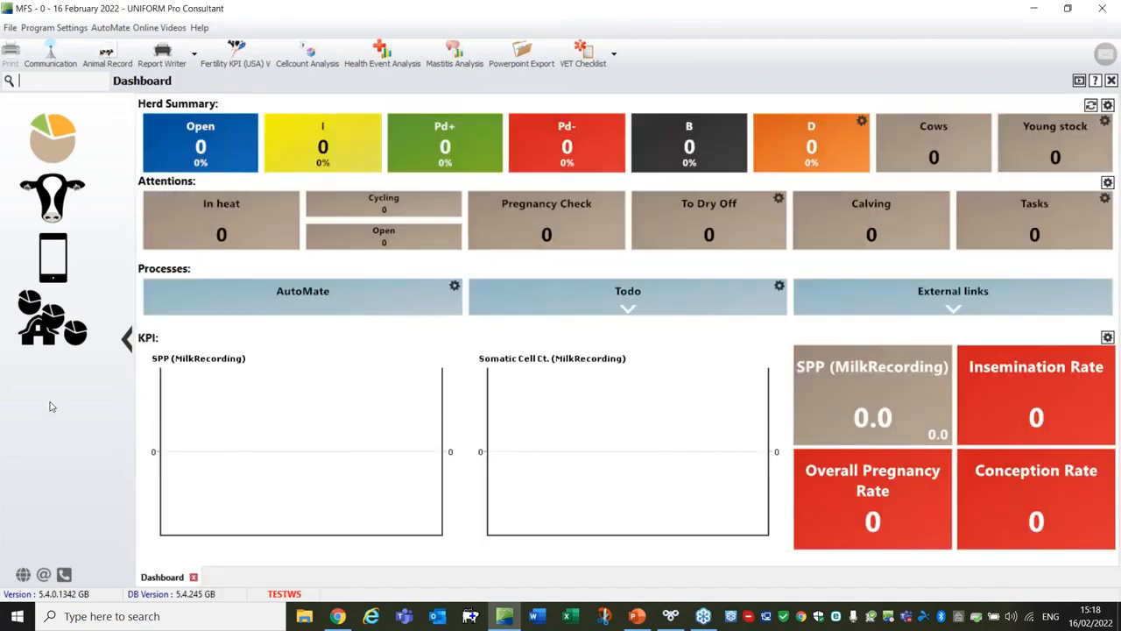
Open the MFS Dashboard for all farms and review its database import properties without changing any settings.
left_click(50, 322)
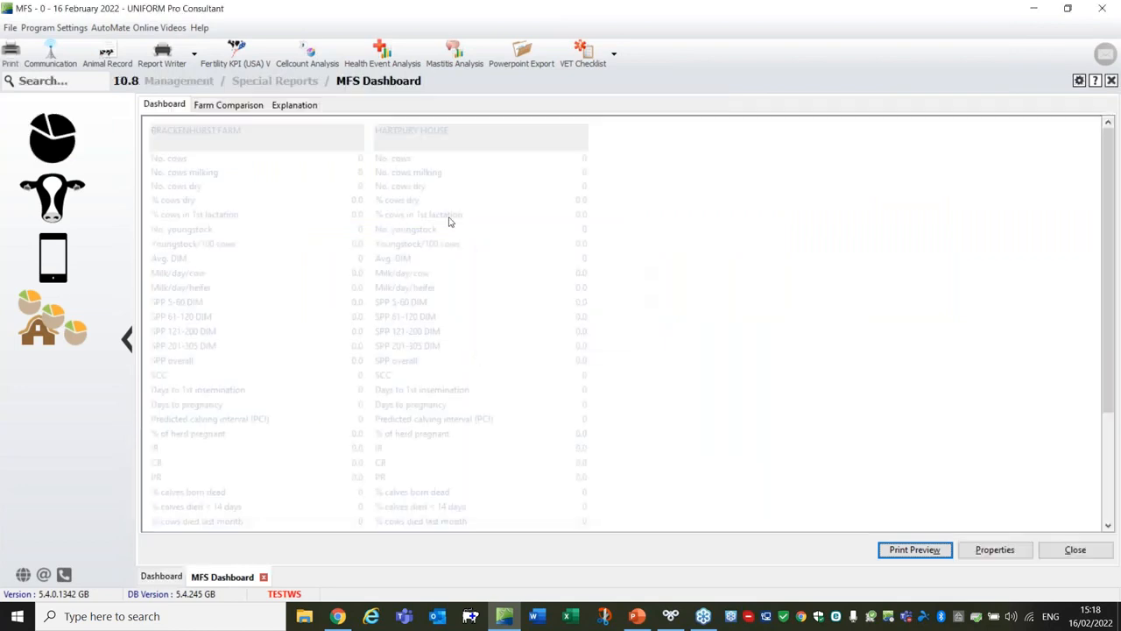
left_click(997, 550)
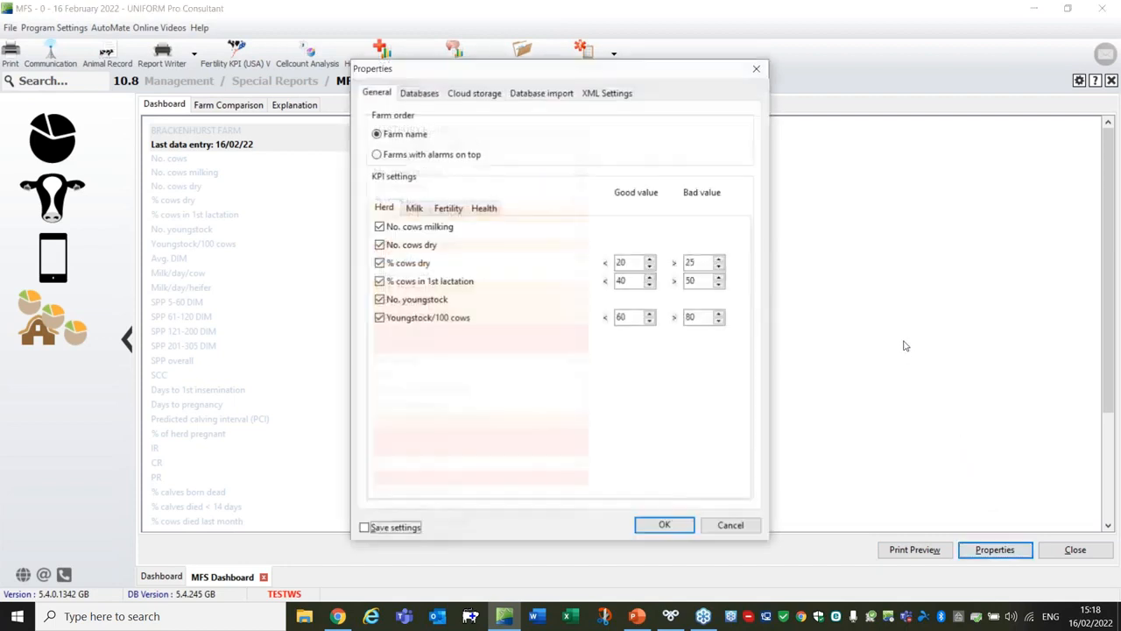
left_click(530, 93)
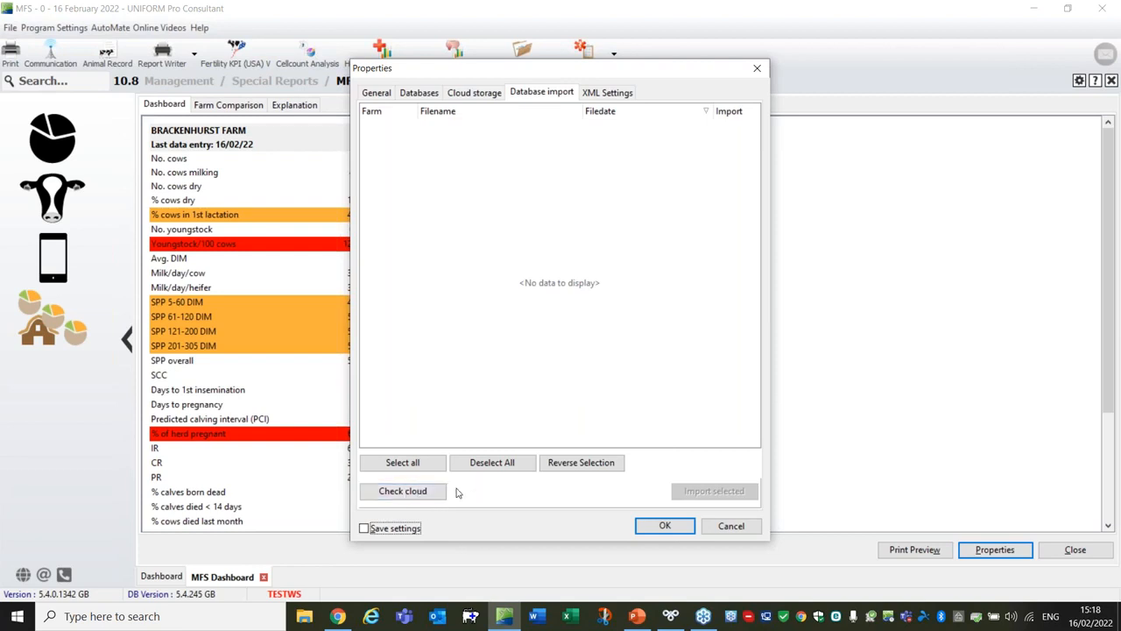
left_click(738, 527)
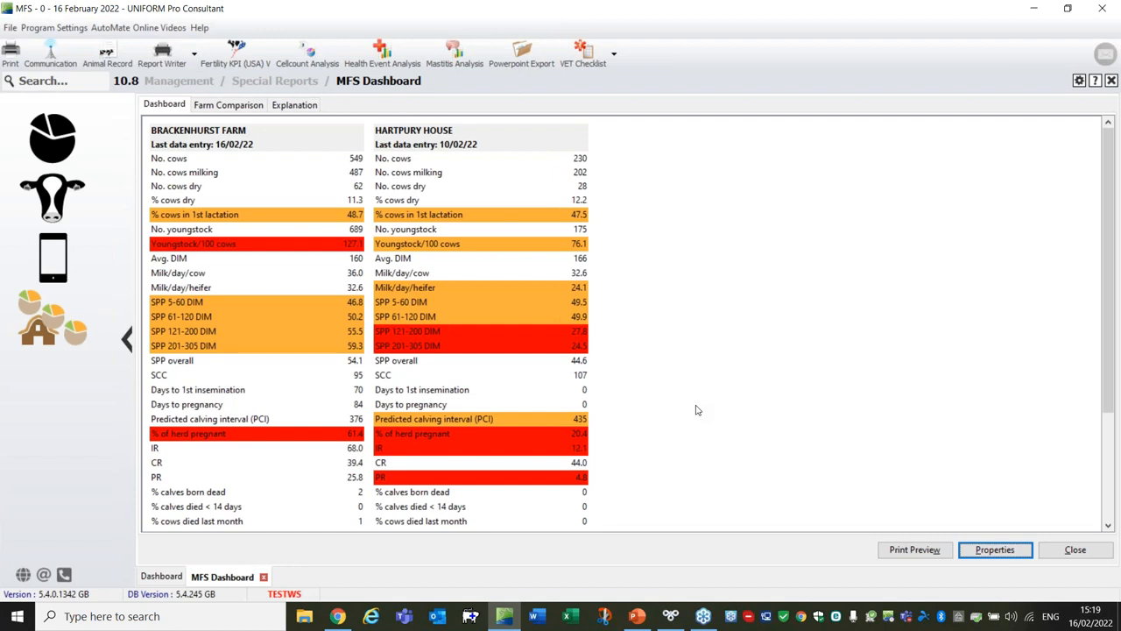
Review the available herds and how to add a farm from a local database file, leaving the farm selection without adding or switching herds.
left_click(1105, 54)
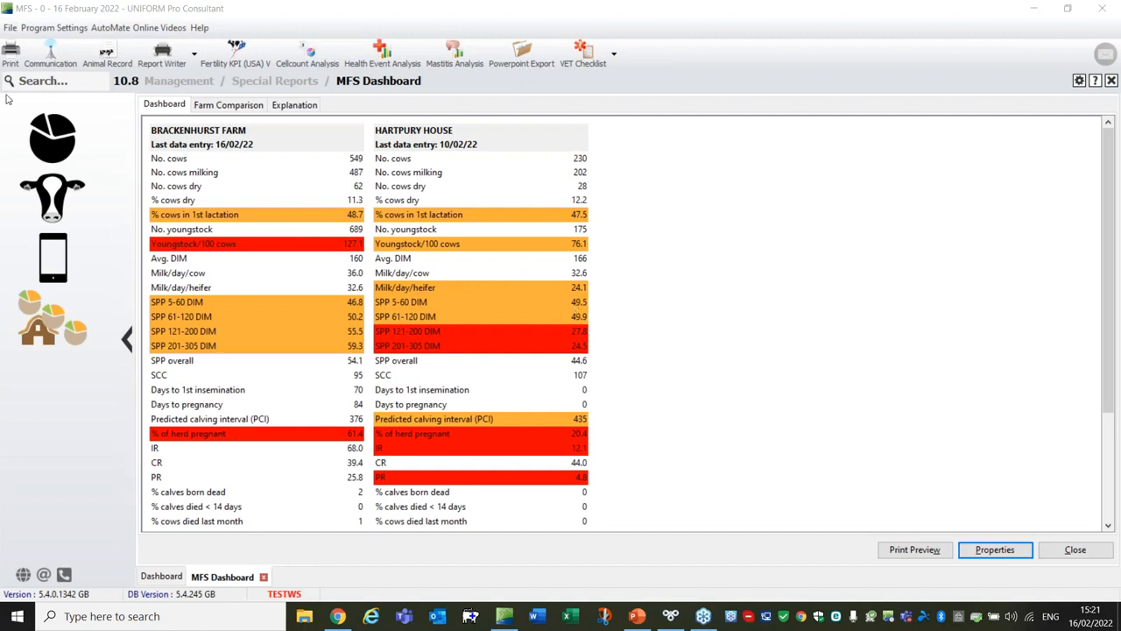
left_click(10, 29)
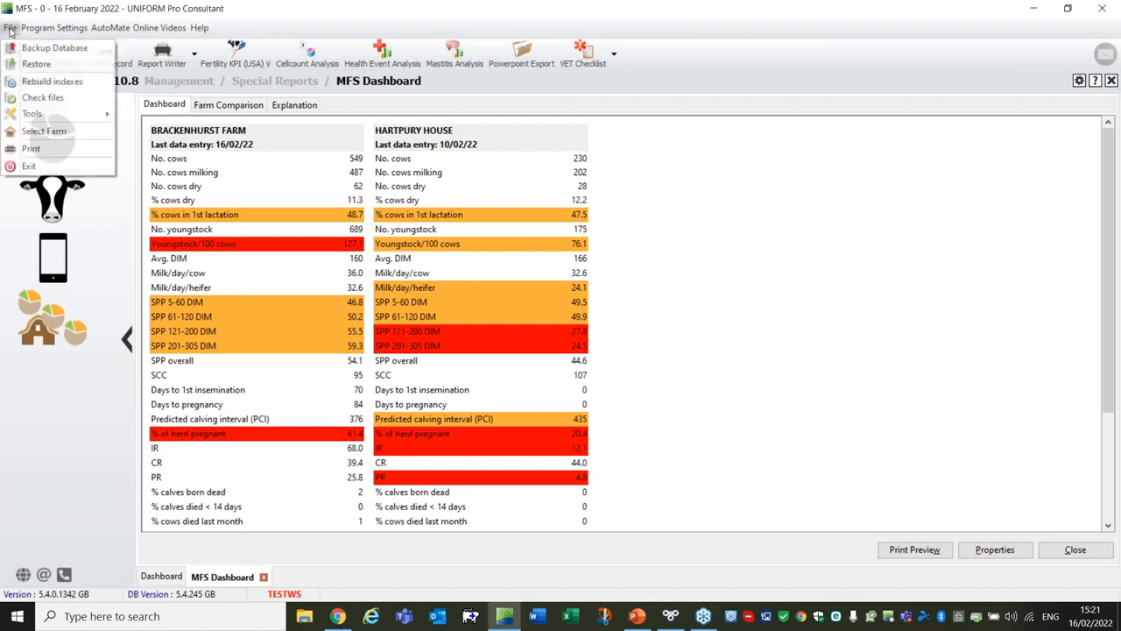
left_click(44, 132)
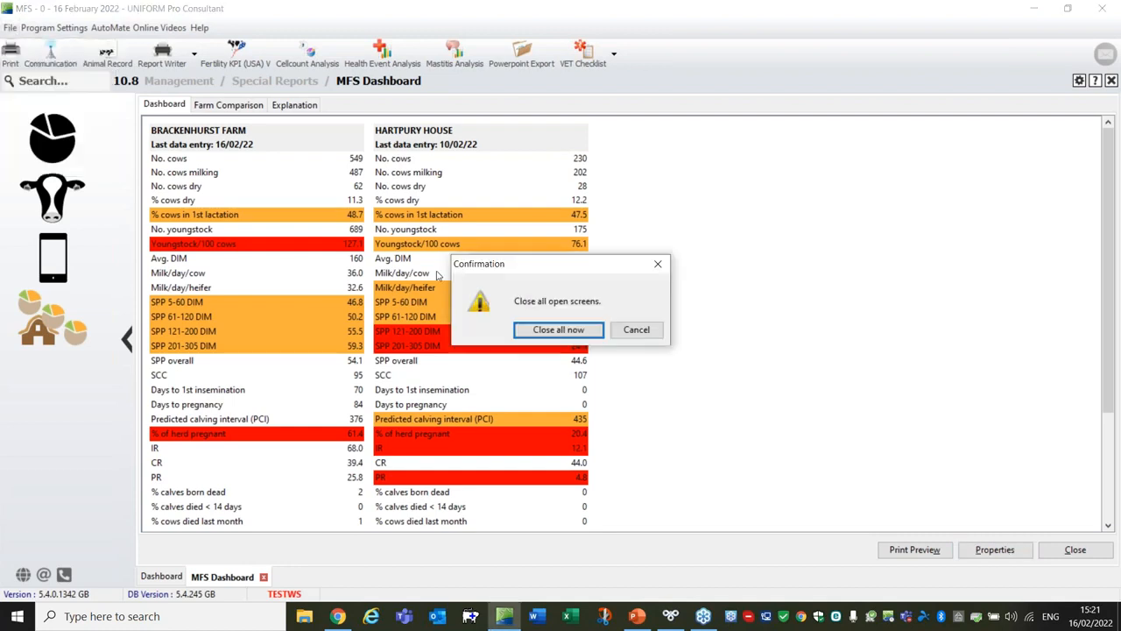
left_click(537, 334)
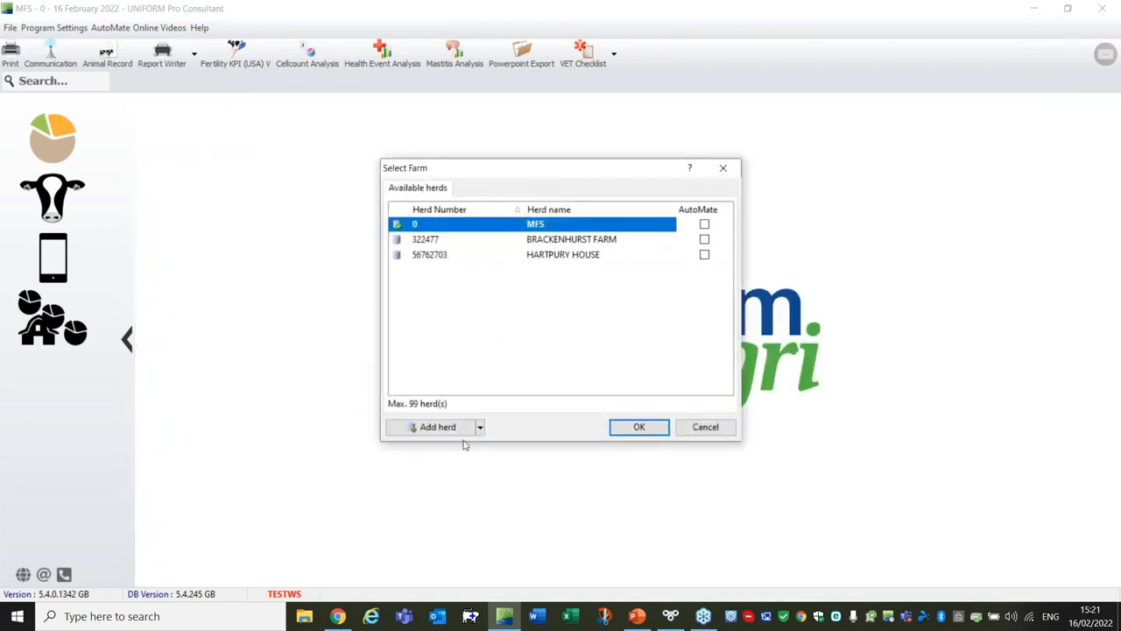
left_click(440, 427)
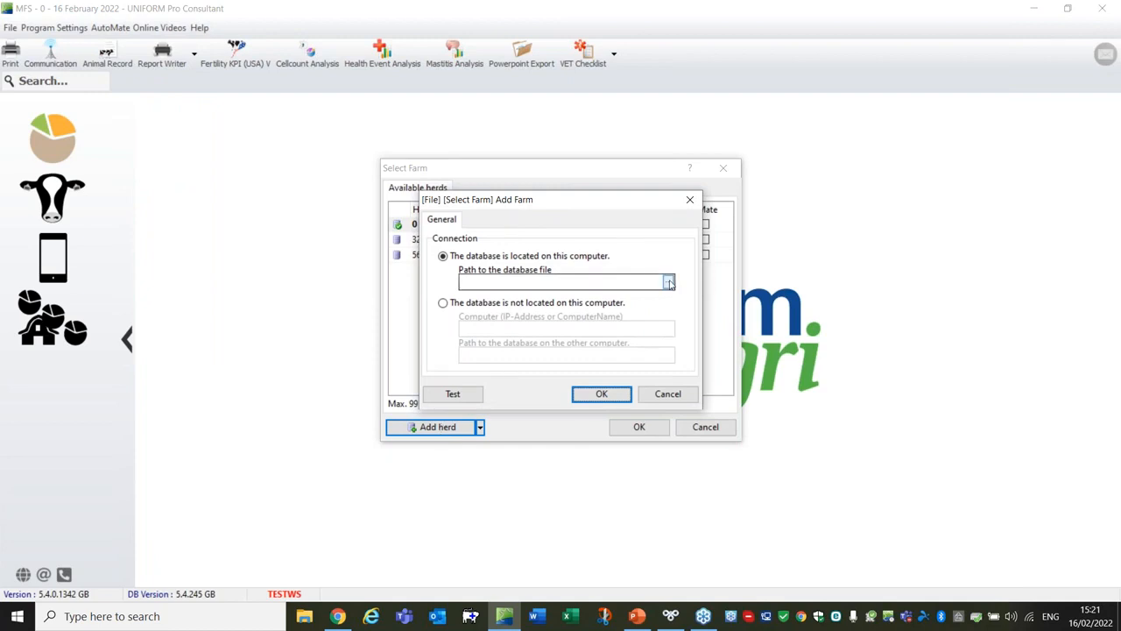
left_click(669, 281)
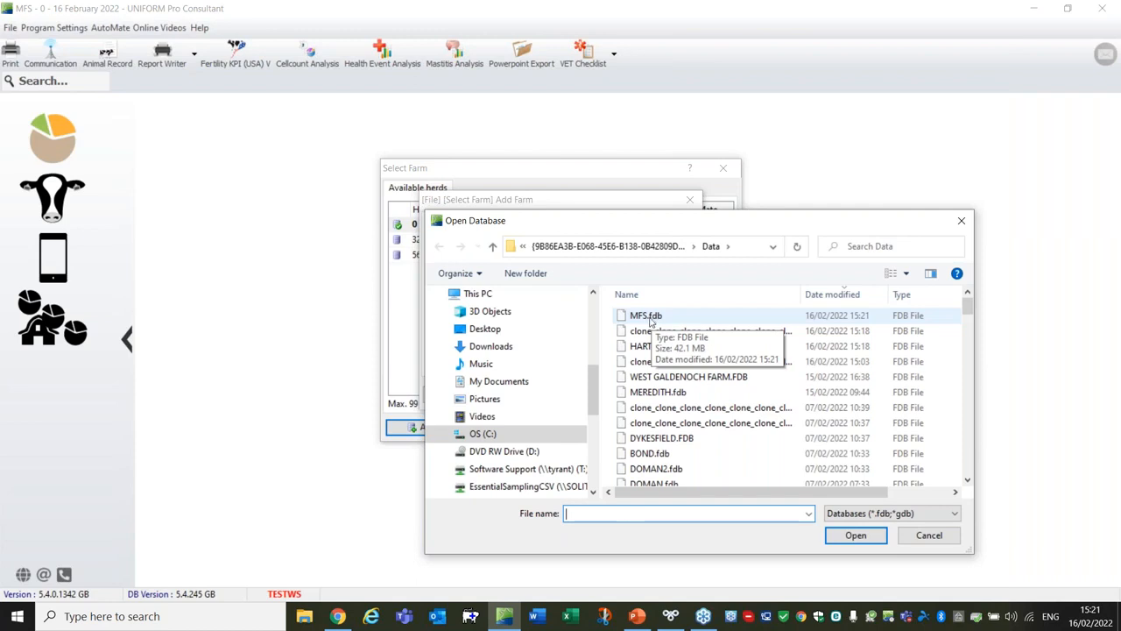
left_click(922, 538)
left_click(927, 535)
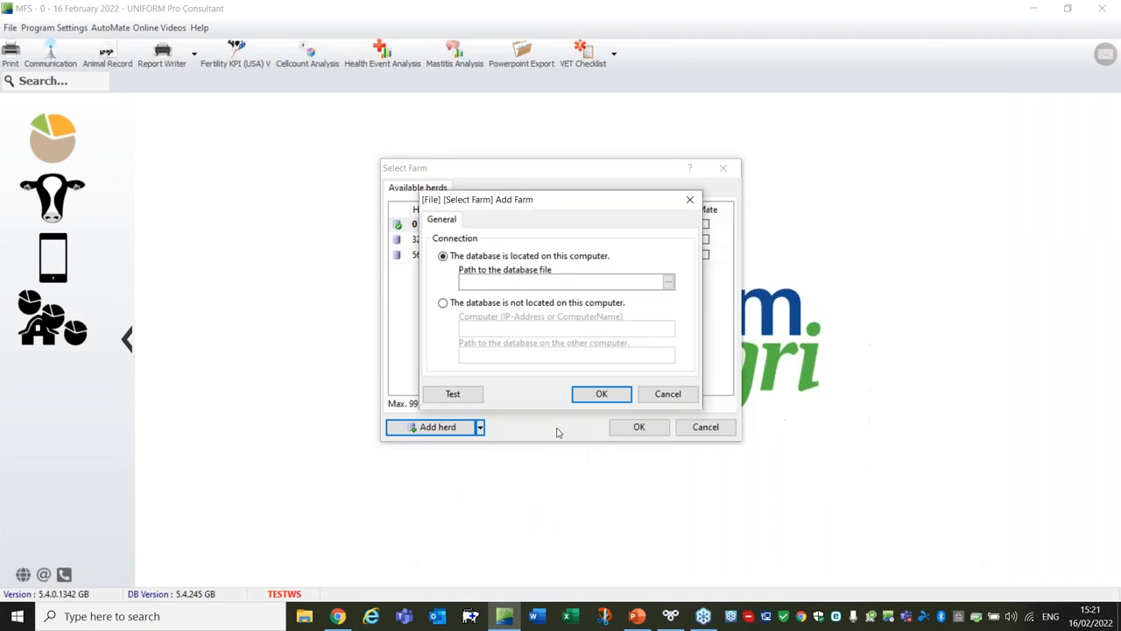
left_click(668, 395)
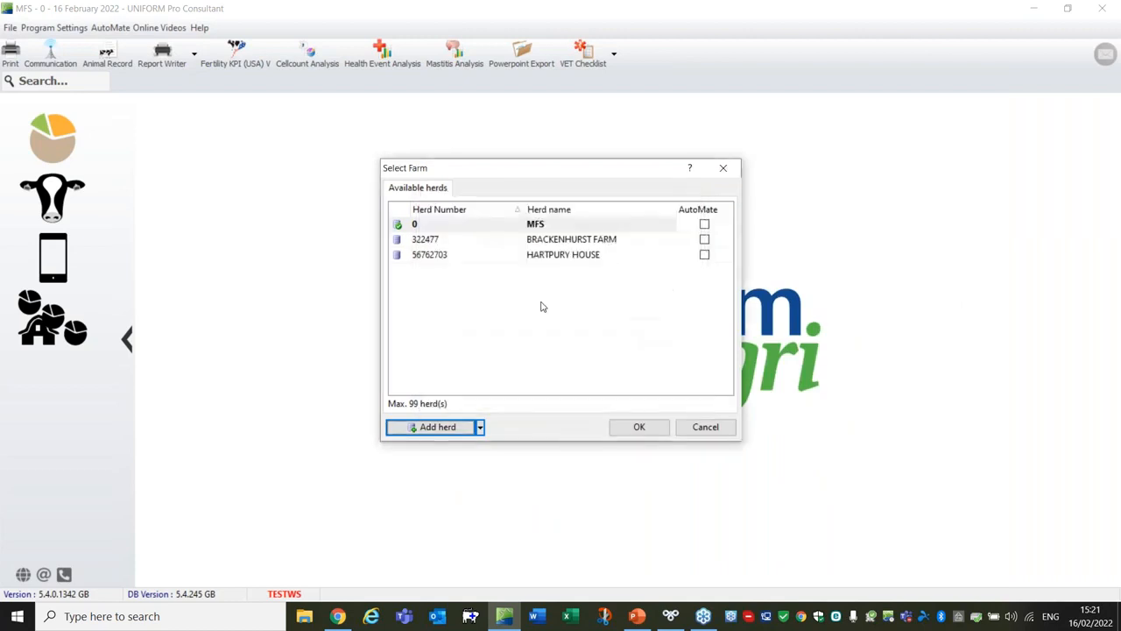
left_click(552, 255)
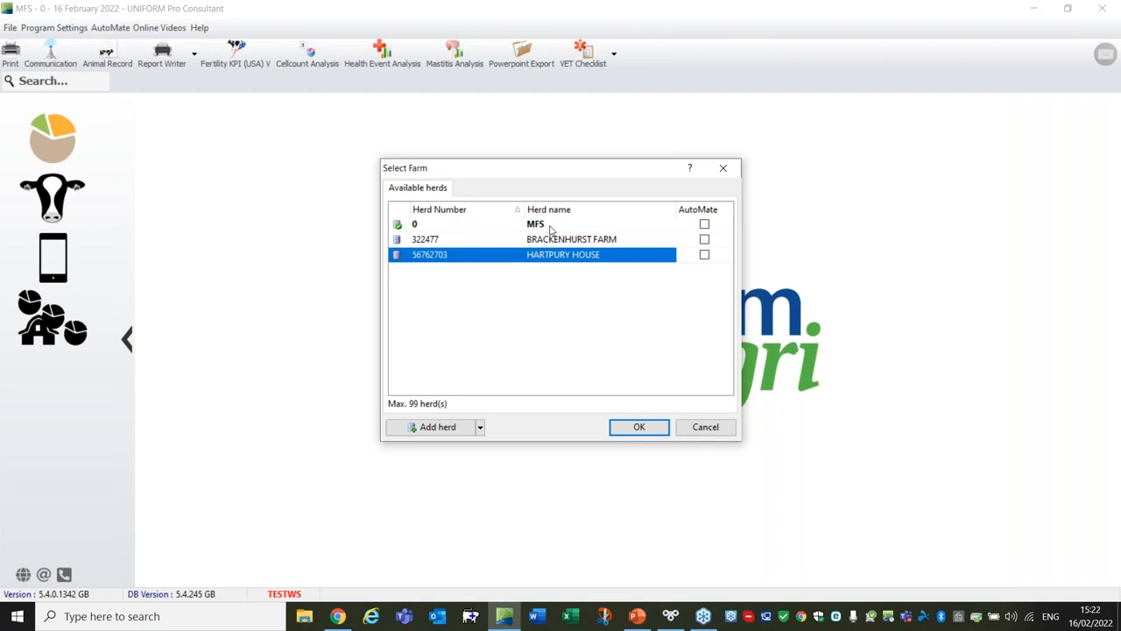
left_click(706, 428)
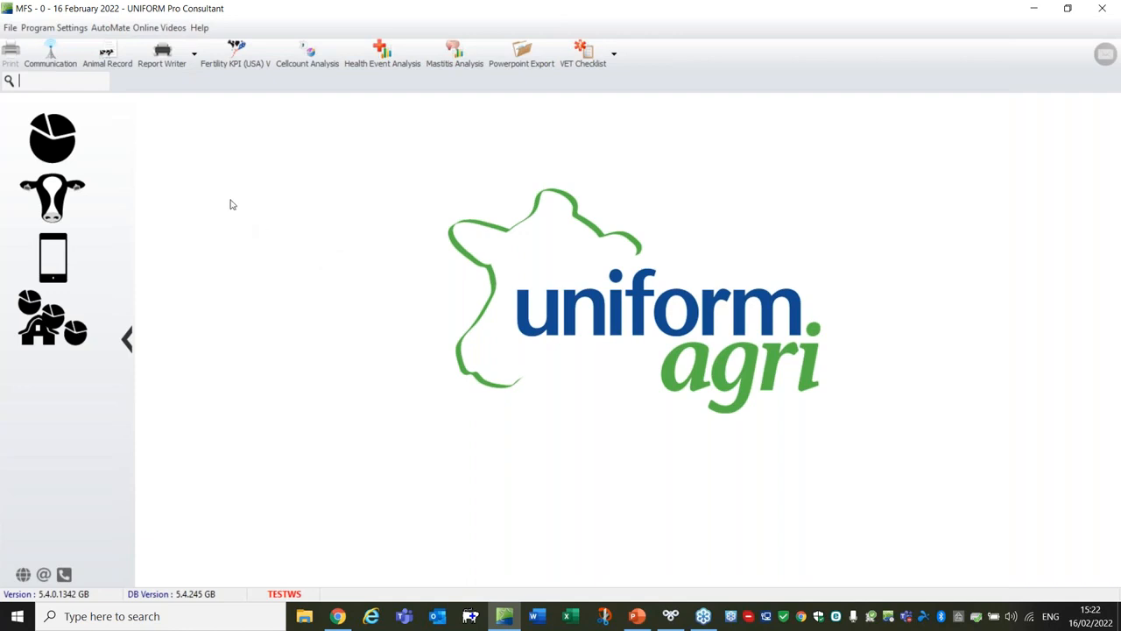
Start a new Refresh MFS Dashboard task in the AutoMate settings and assign it to this computer.
left_click(112, 30)
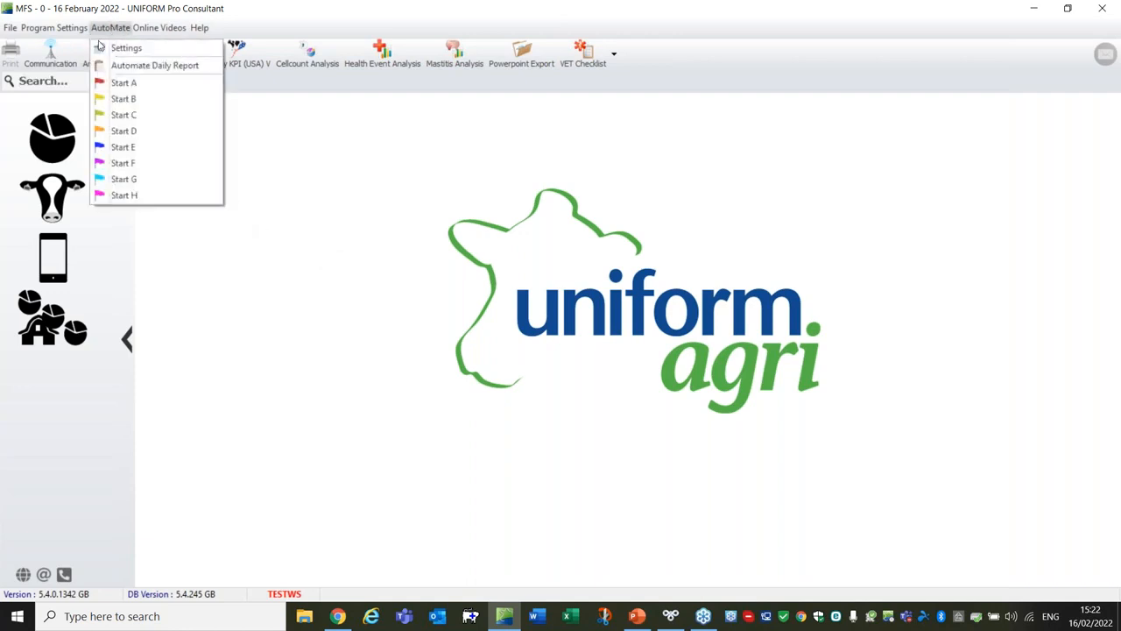
left_click(123, 48)
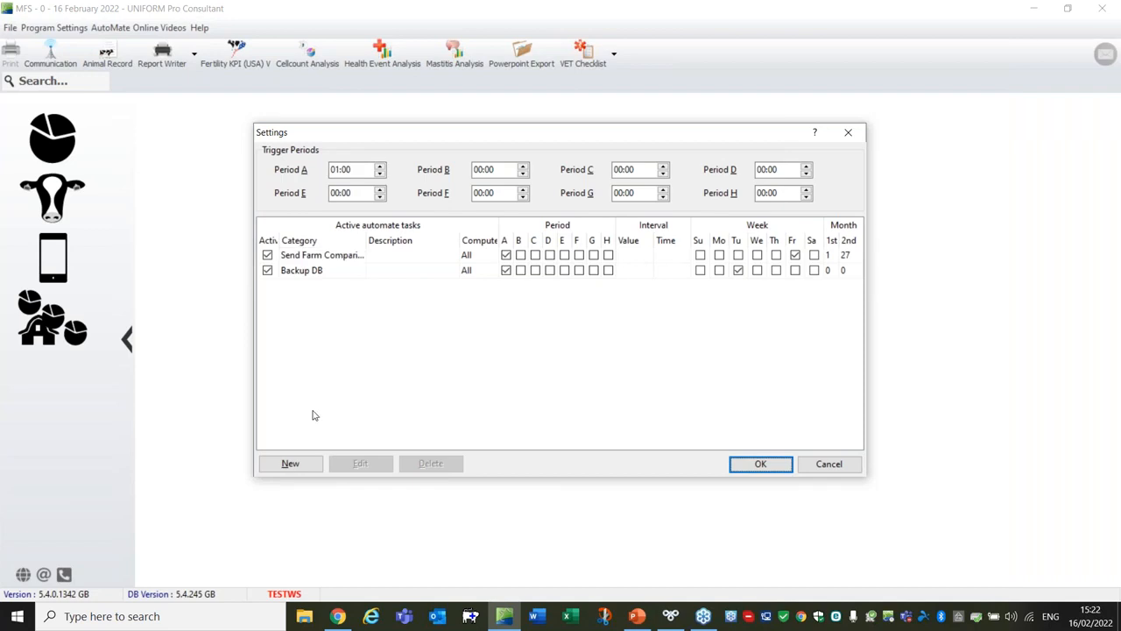
left_click(287, 464)
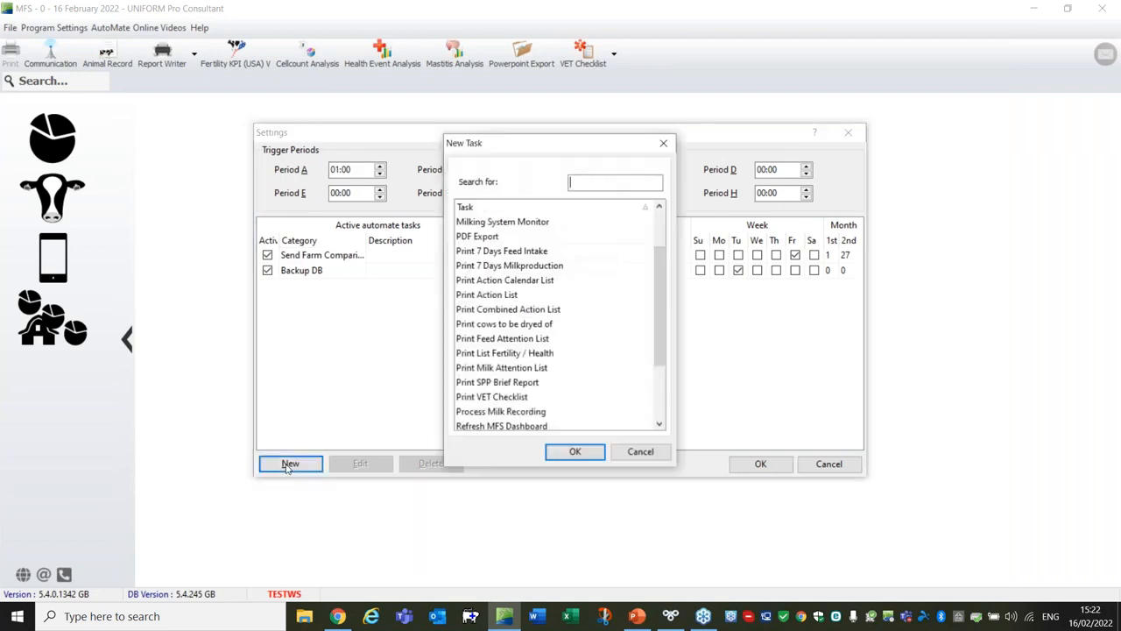
left_click_drag(657, 280, 656, 316)
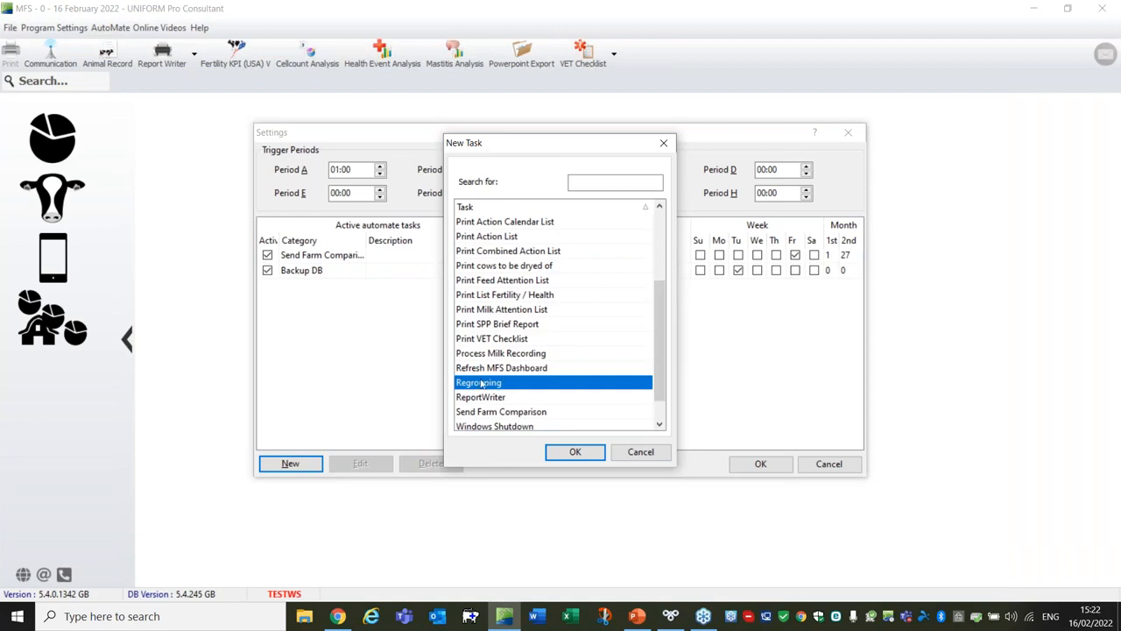
left_click(520, 369)
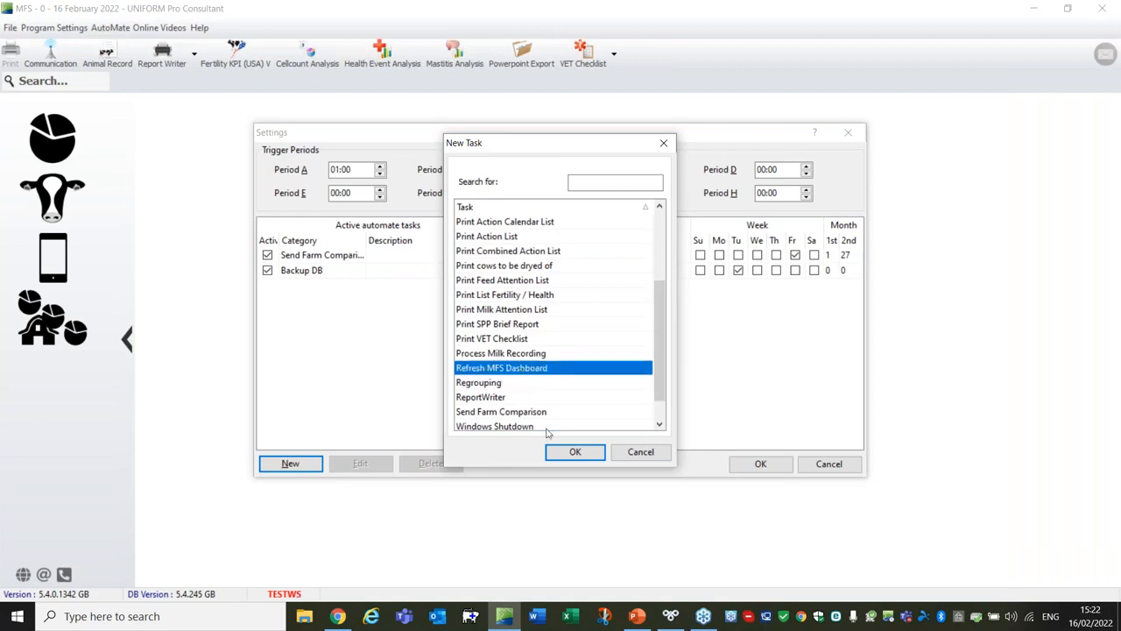
left_click(561, 452)
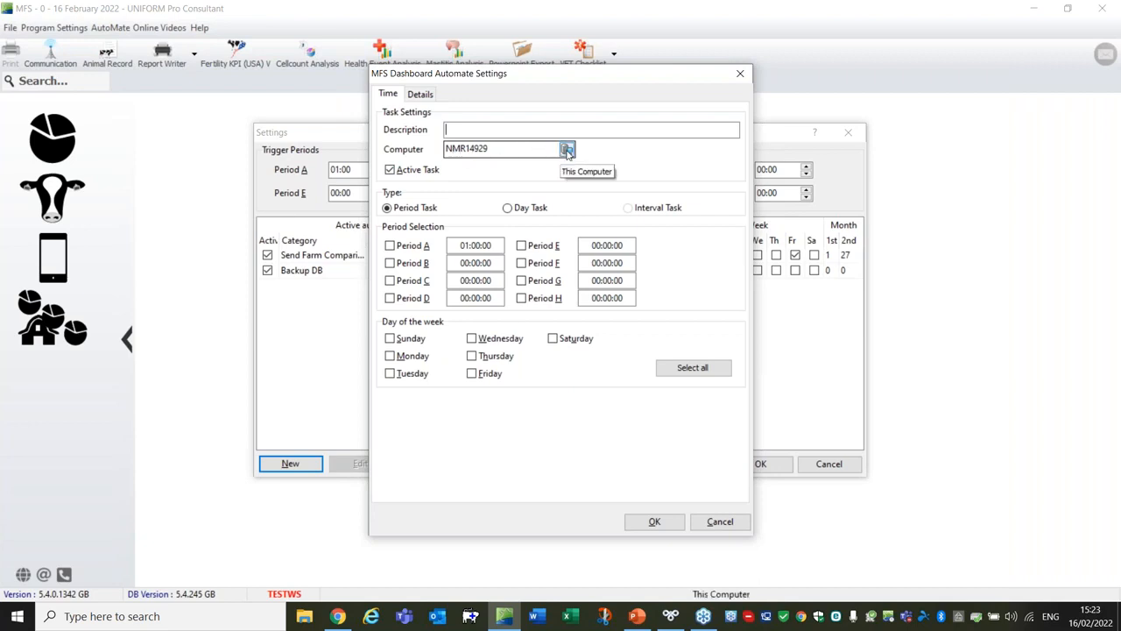
Schedule the dashboard refresh in Period A on every day of the week, downloading farms from My Vet Dropbox, and save the task.
left_click(410, 248)
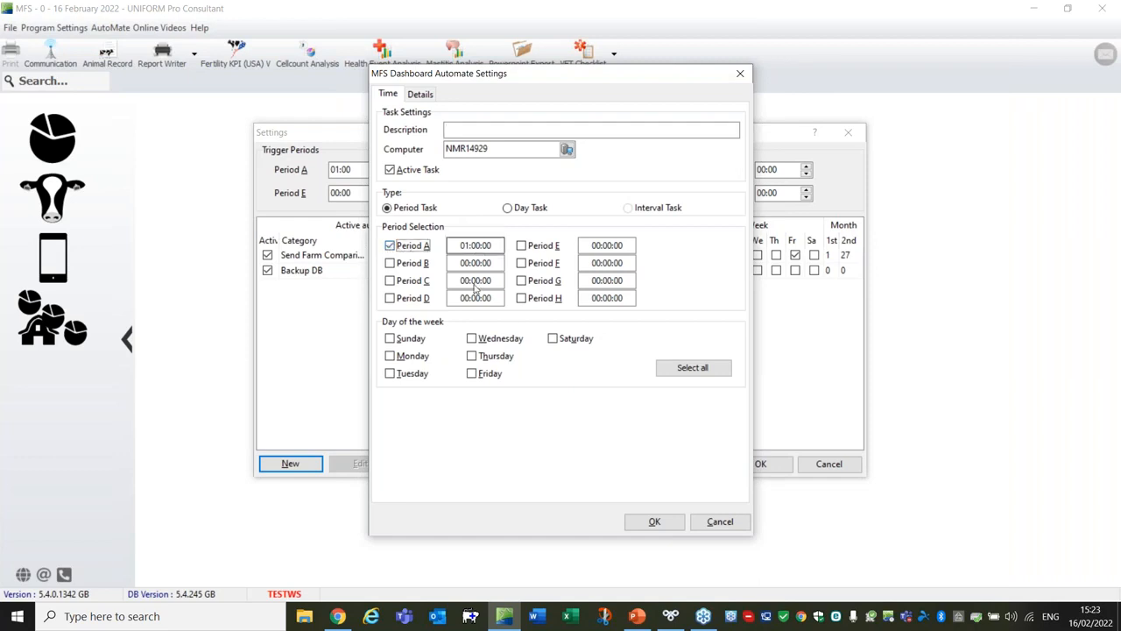
left_click(670, 372)
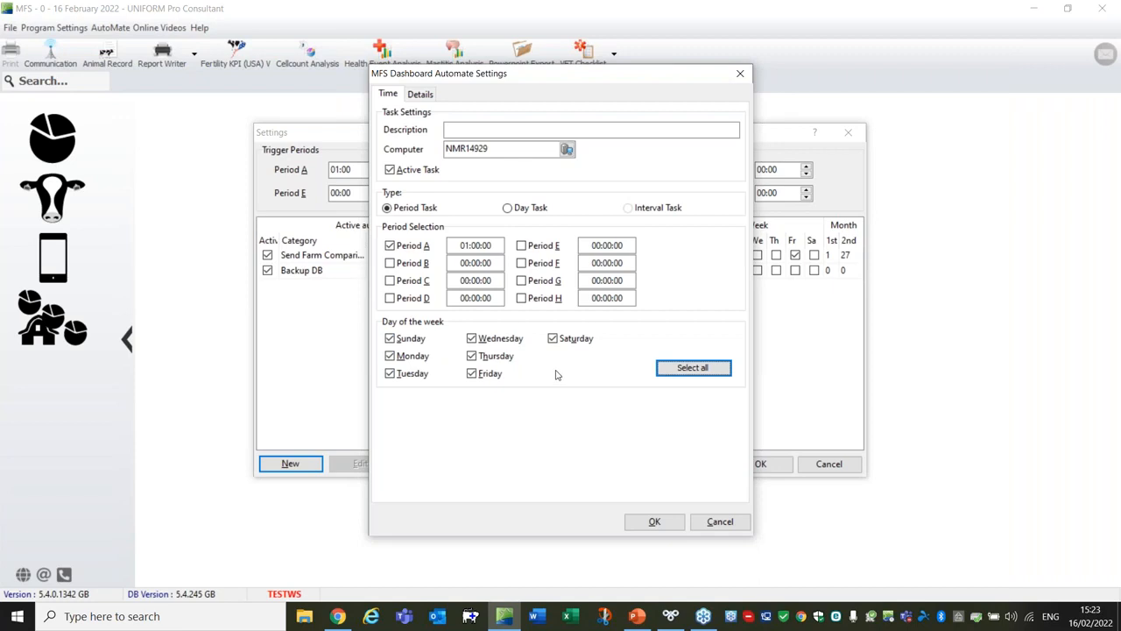
left_click(422, 95)
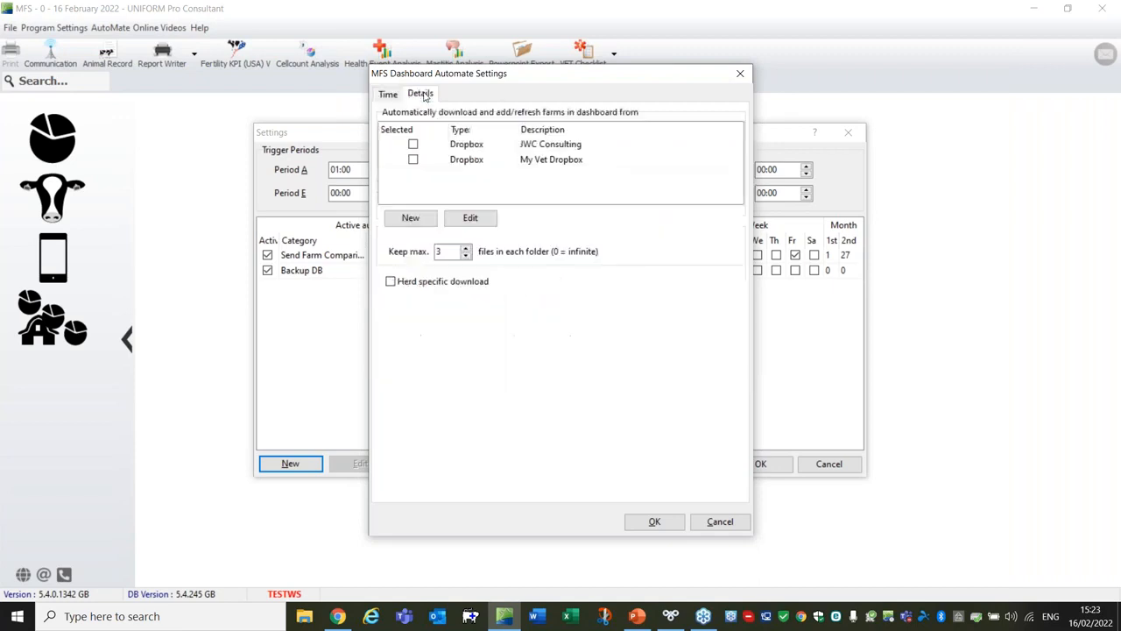
left_click(412, 160)
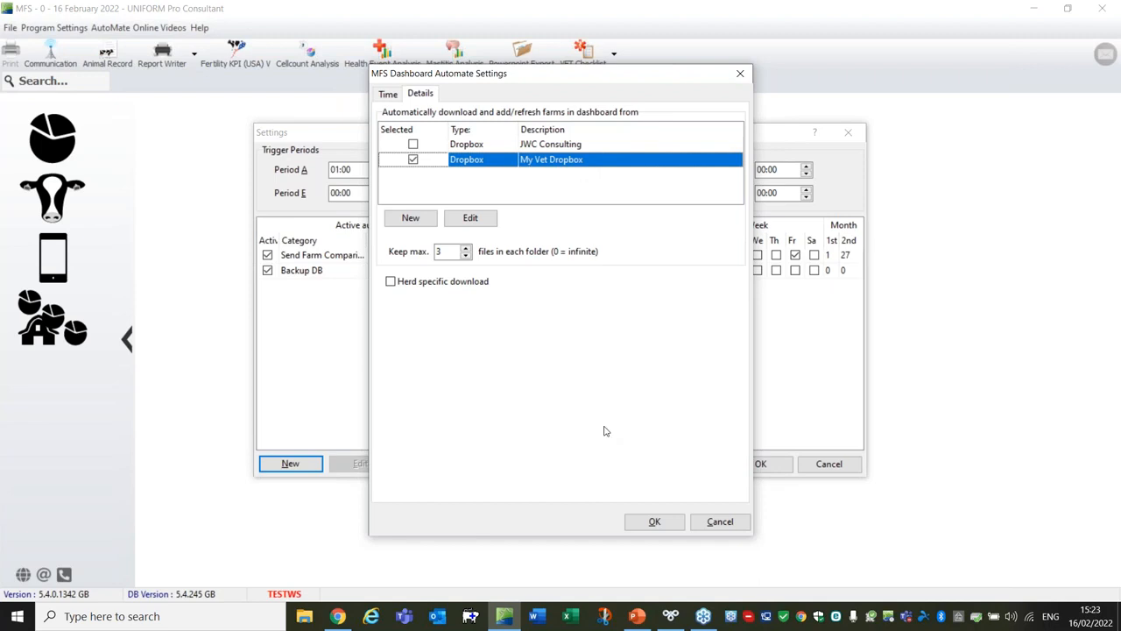
left_click(645, 521)
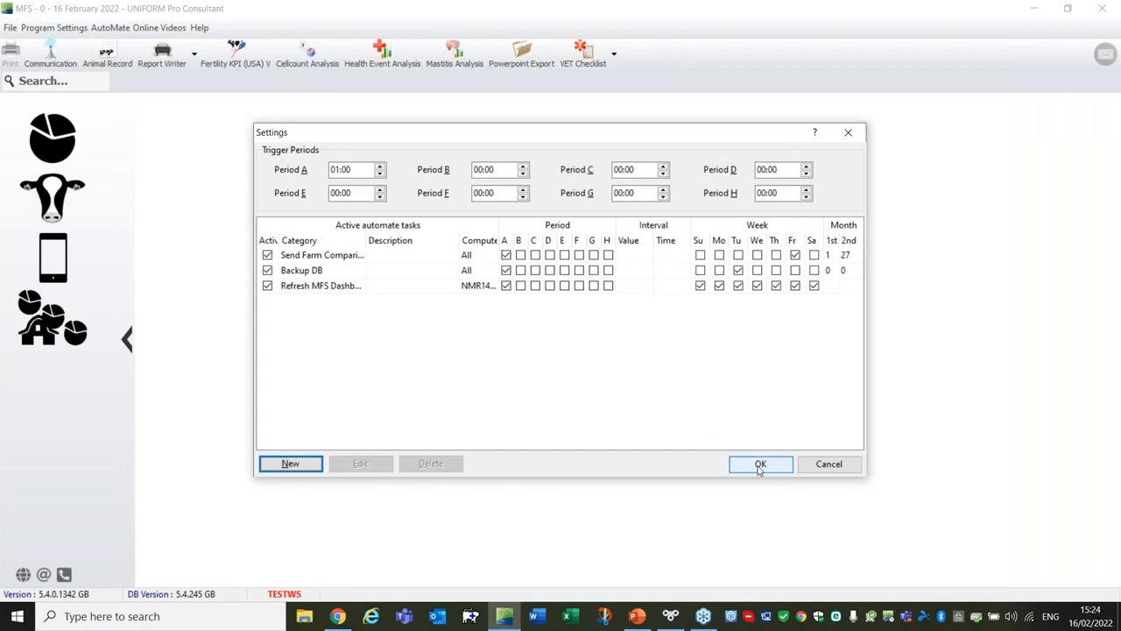
Delete the Refresh MFS Dashboard task from the active AutoMate tasks and save the settings.
left_click(301, 290)
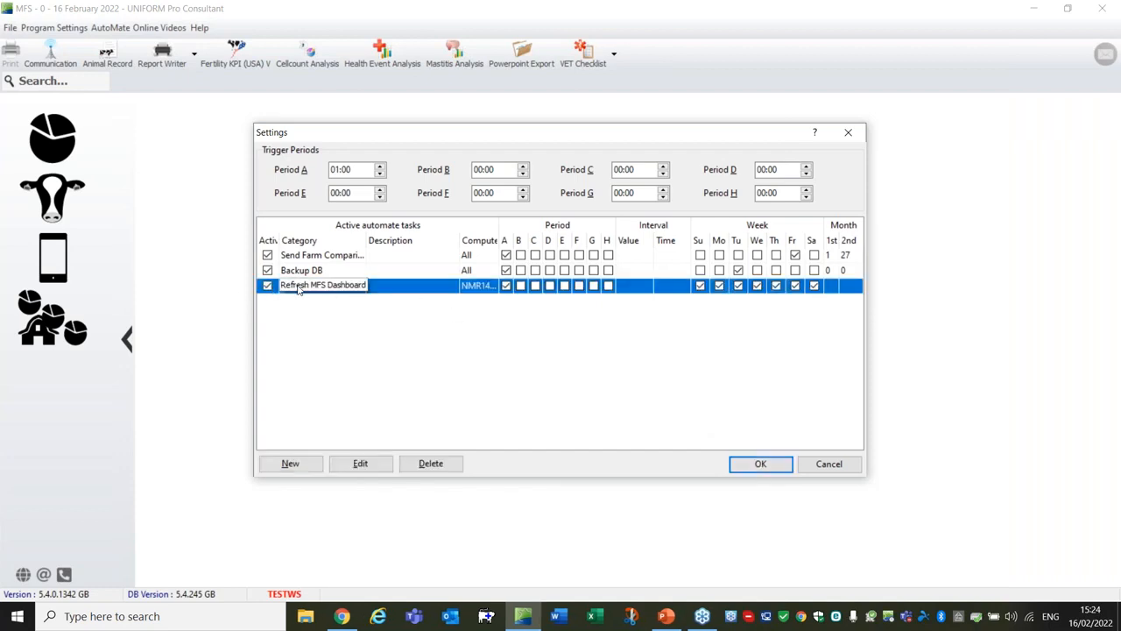
left_click(429, 463)
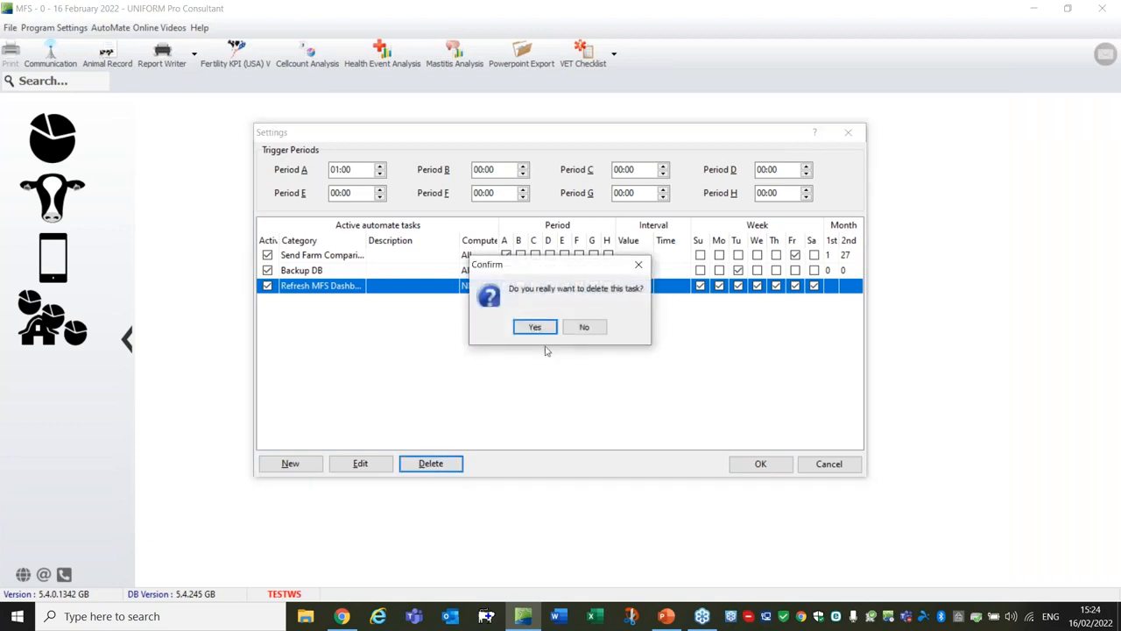
left_click(535, 326)
left_click(759, 464)
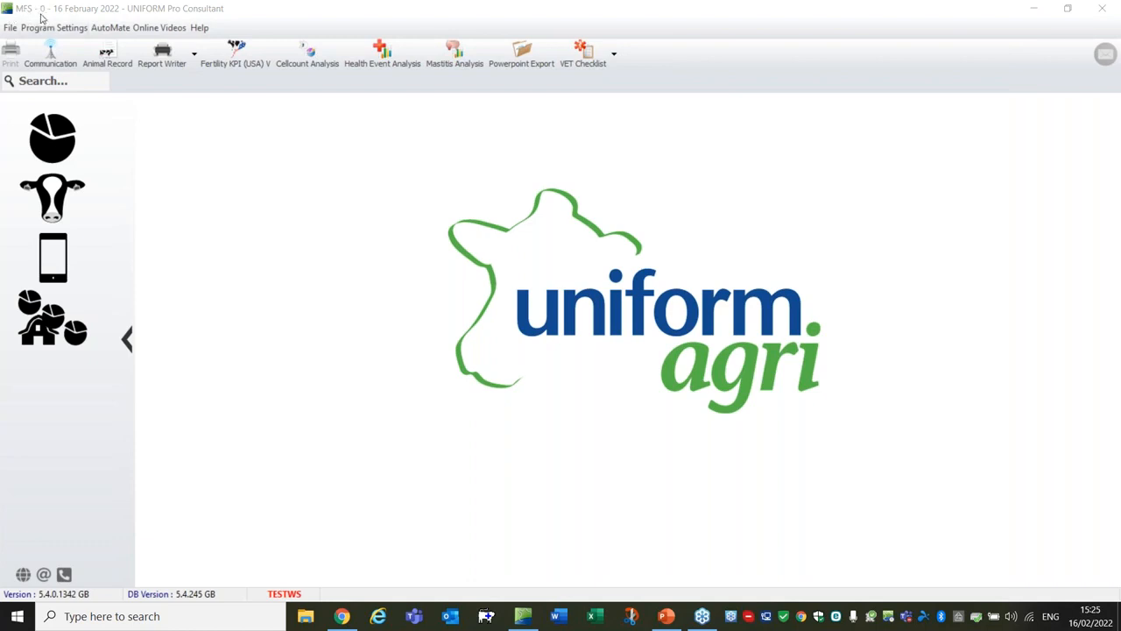
View the MFS Dashboard from the MFS herd, then close all open screens and switch the active farm to BRACKENHURST FARM.
left_click(44, 332)
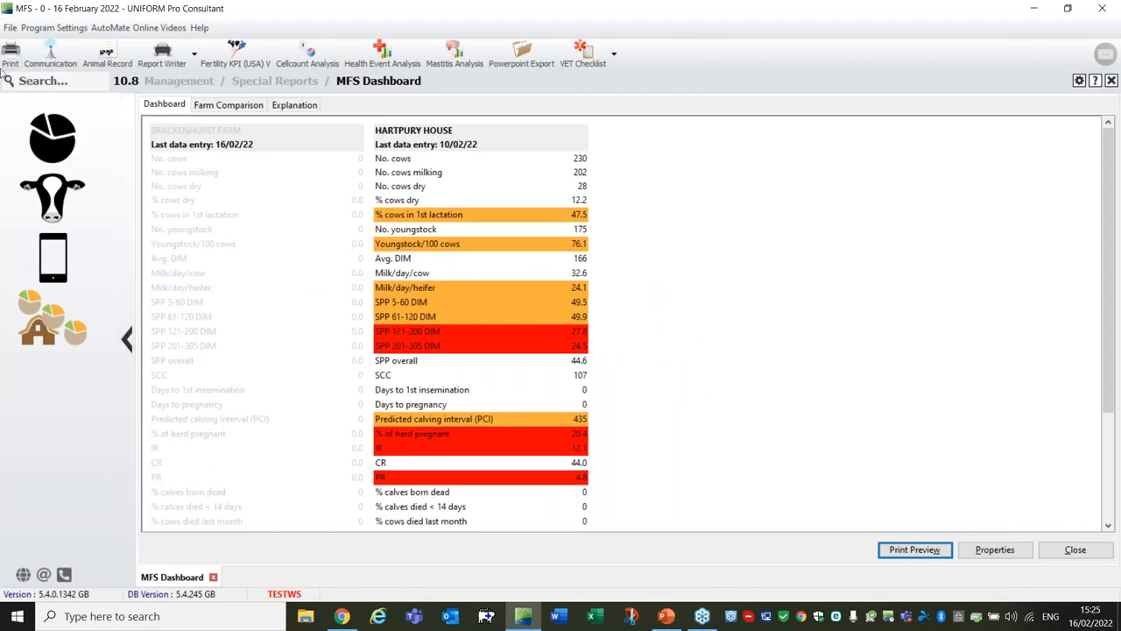
left_click(11, 28)
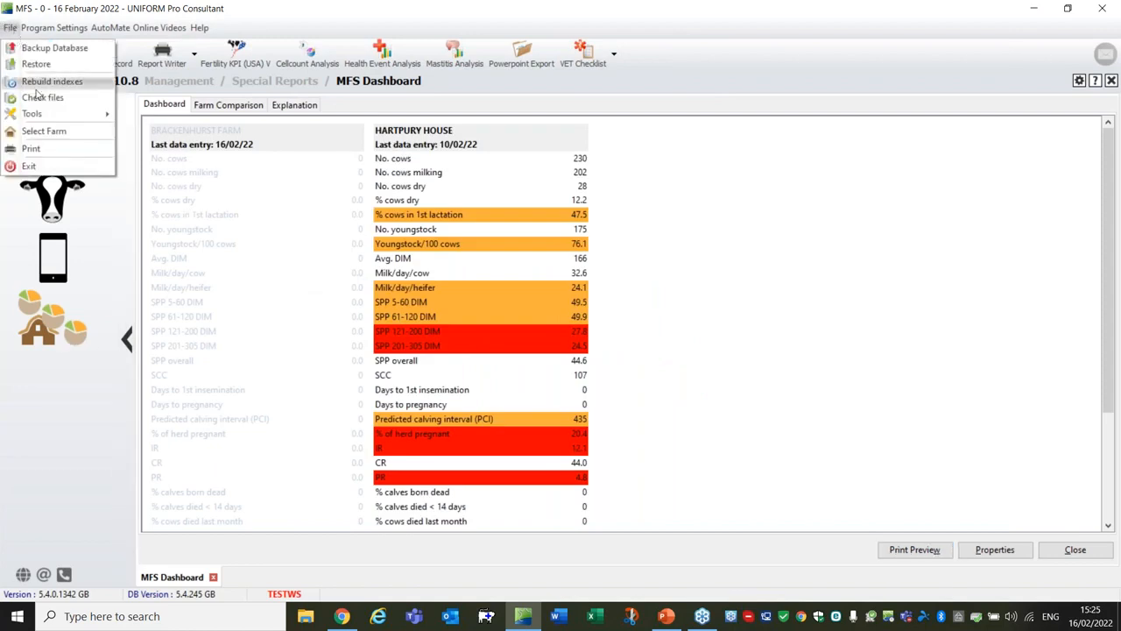
left_click(44, 135)
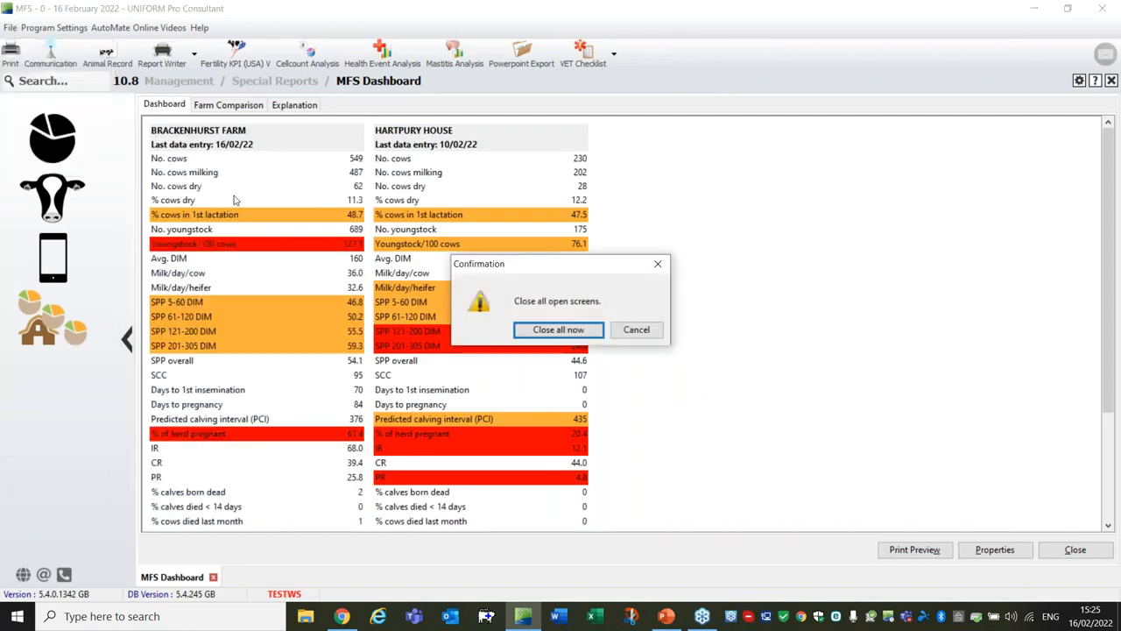
left_click(529, 337)
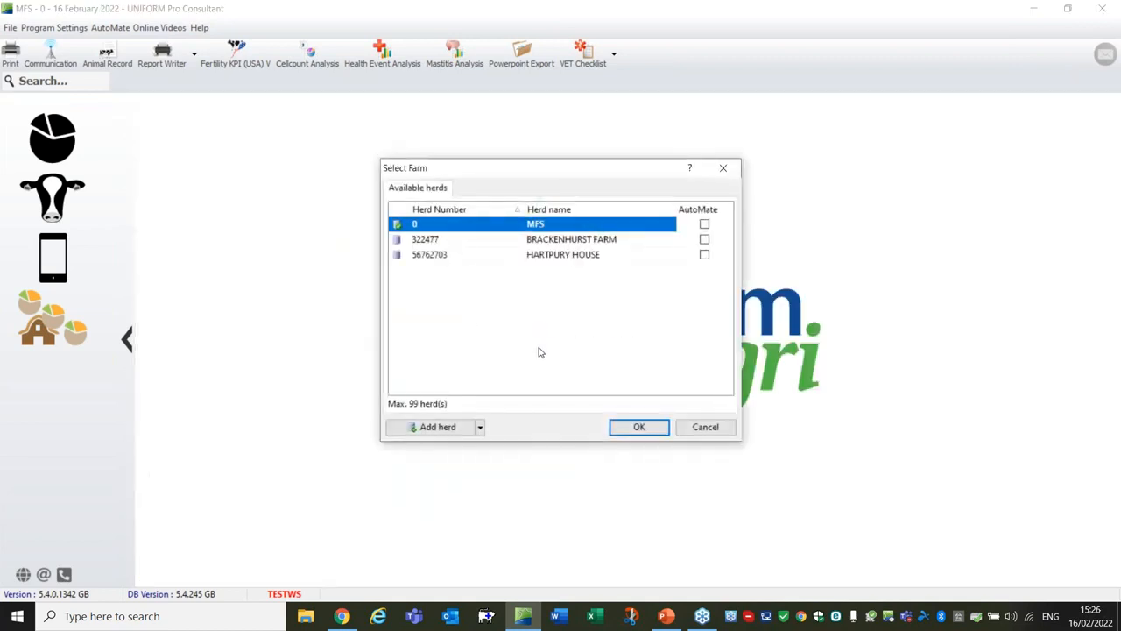
left_click(538, 241)
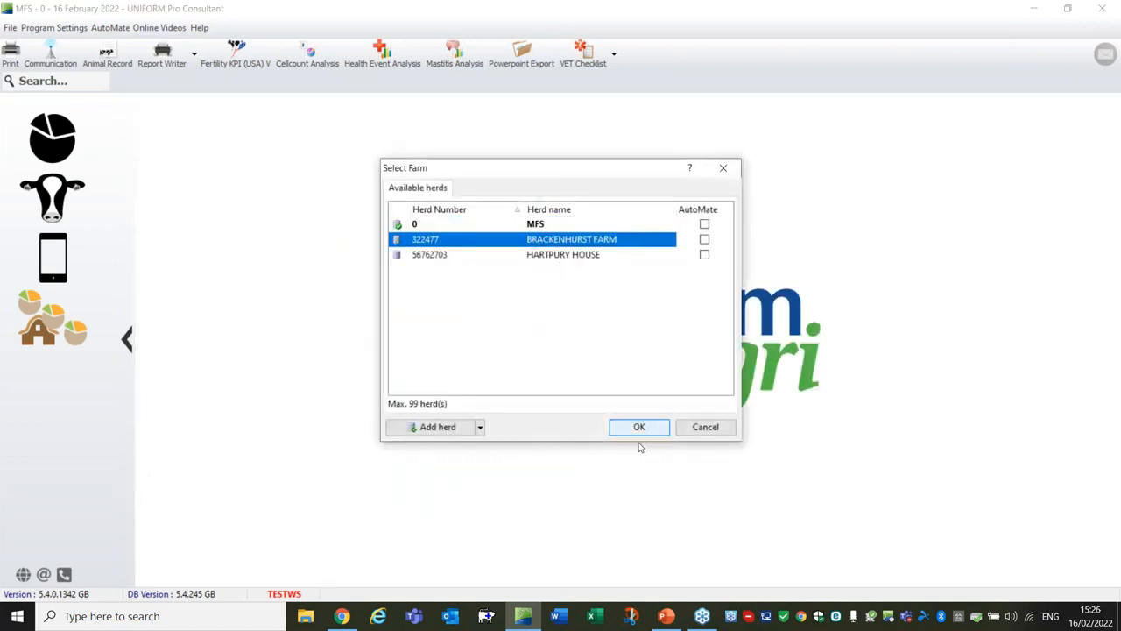
left_click(638, 426)
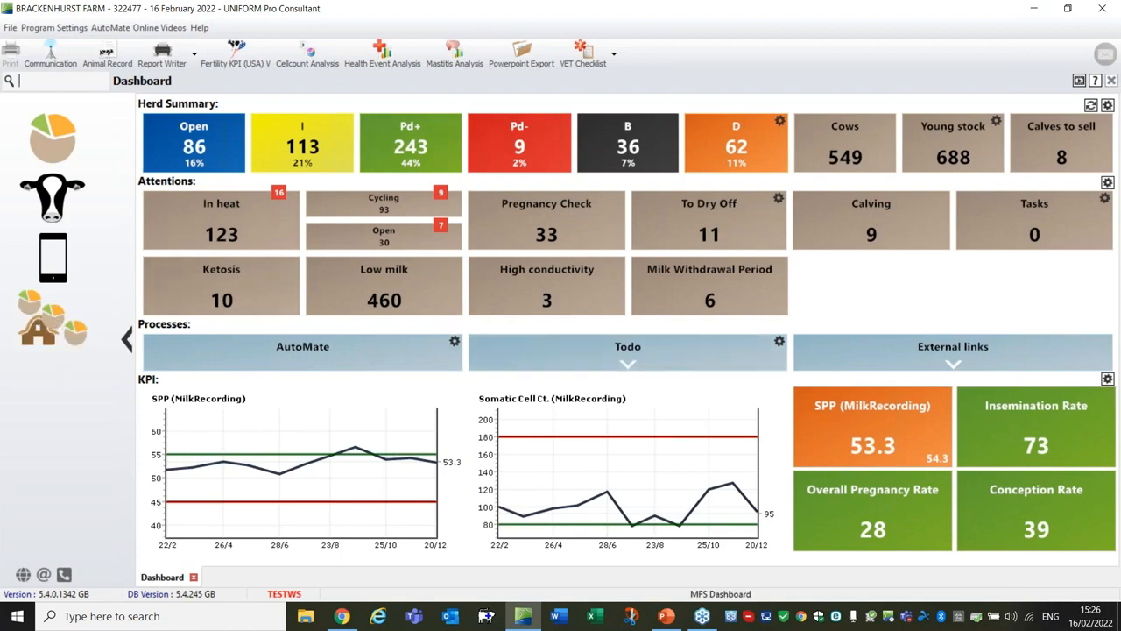
Open the MFS Dashboard from BRACKENHURST FARM and check which property settings it offers, leaving them unchanged.
left_click(50, 324)
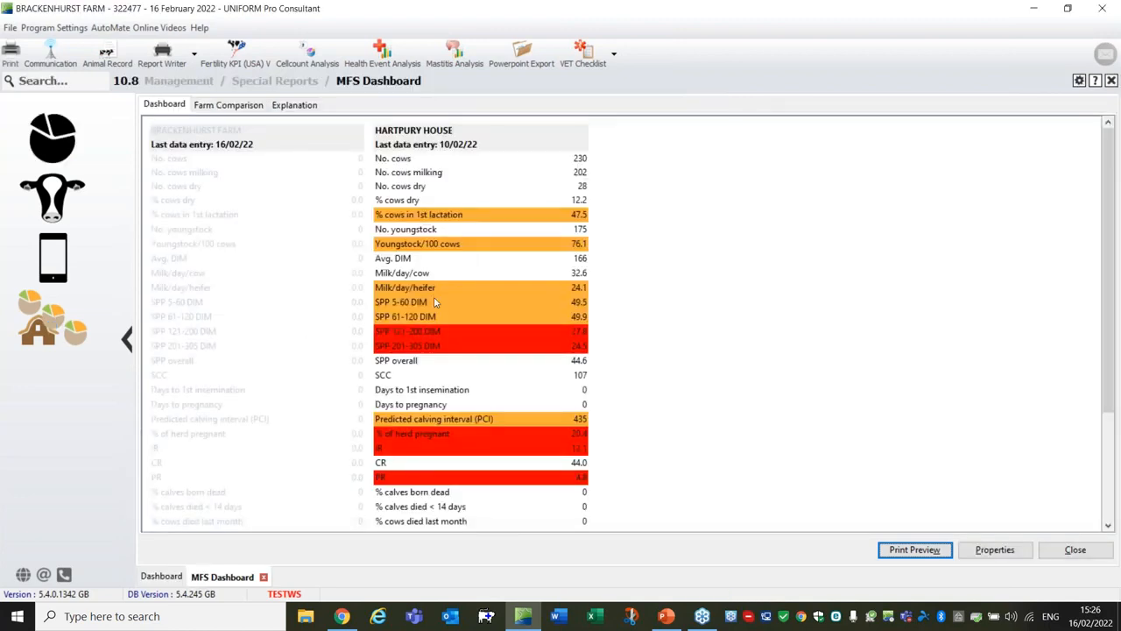
left_click(997, 552)
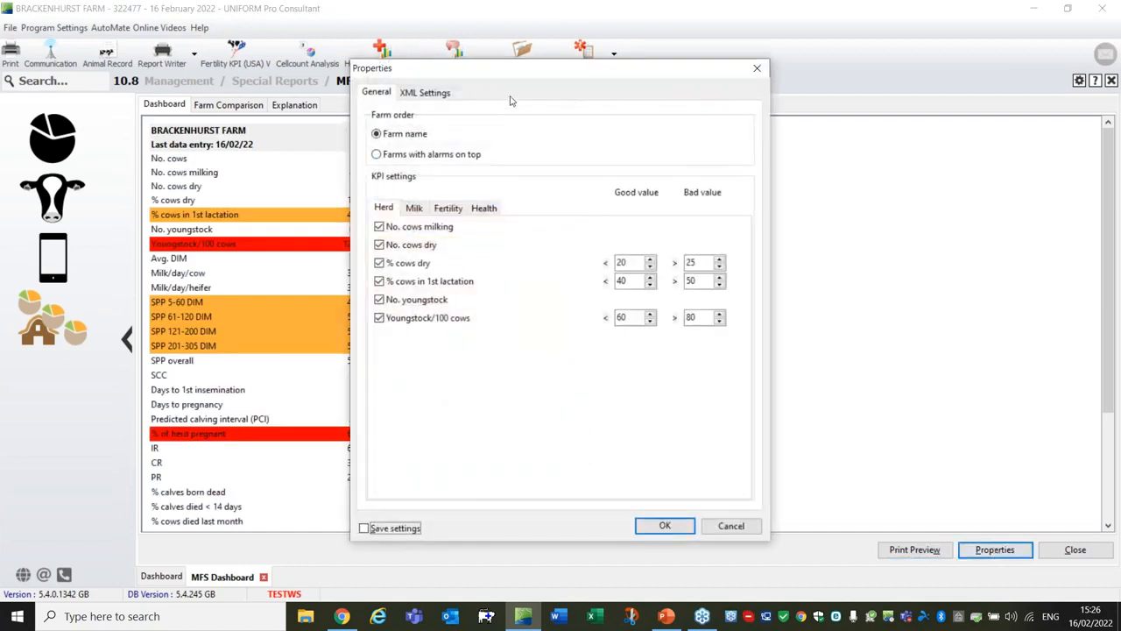
left_click(734, 525)
Close all open screens and switch the active farm back to the MFS herd.
left_click(9, 27)
left_click(37, 134)
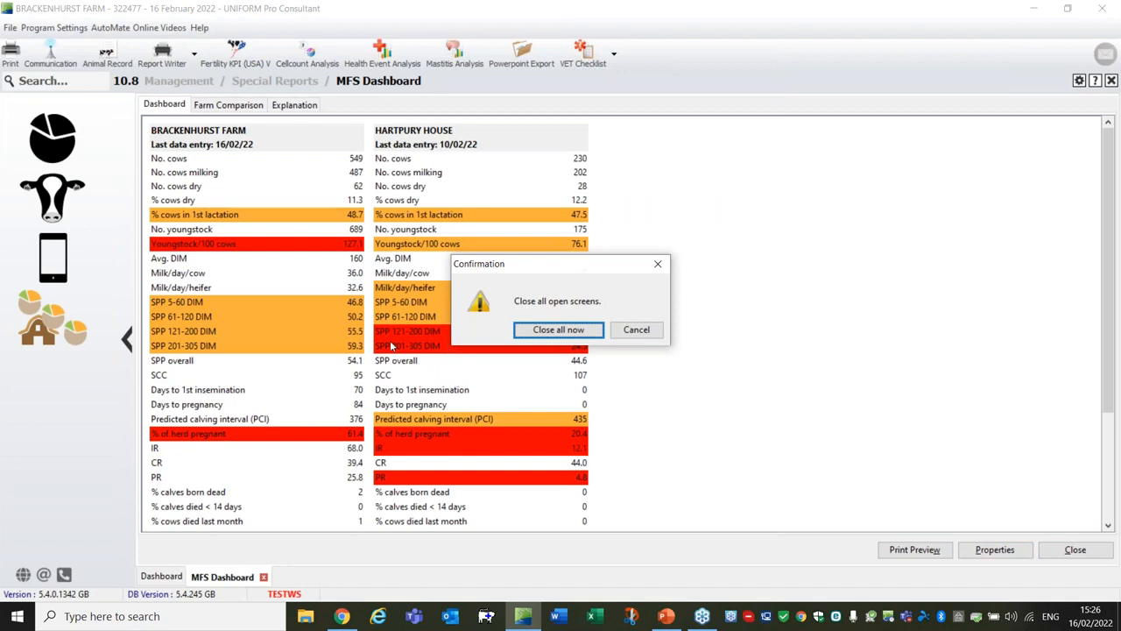
left_click(541, 330)
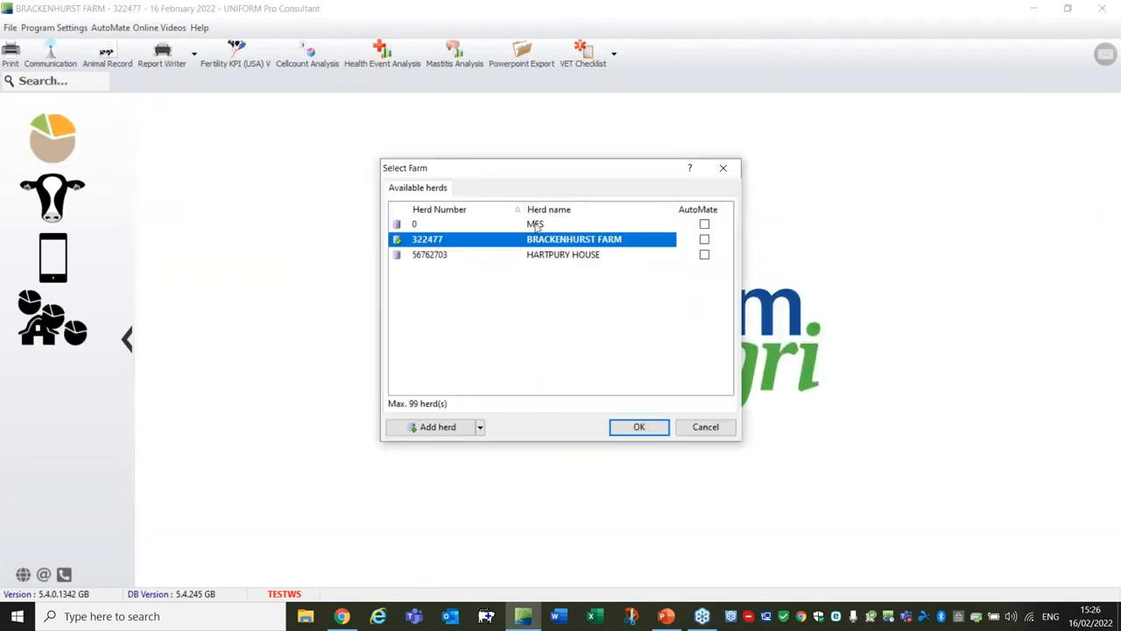
left_click(537, 226)
left_click(619, 427)
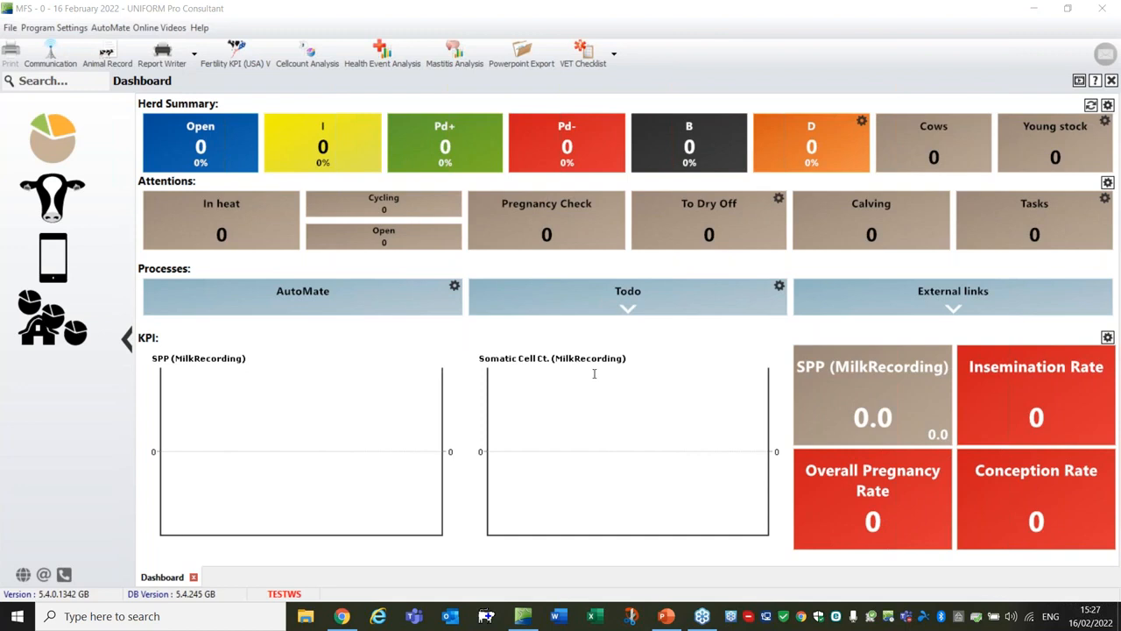
Enable AutoMate for HARTPURY HOUSE in the farm selection.
left_click(11, 27)
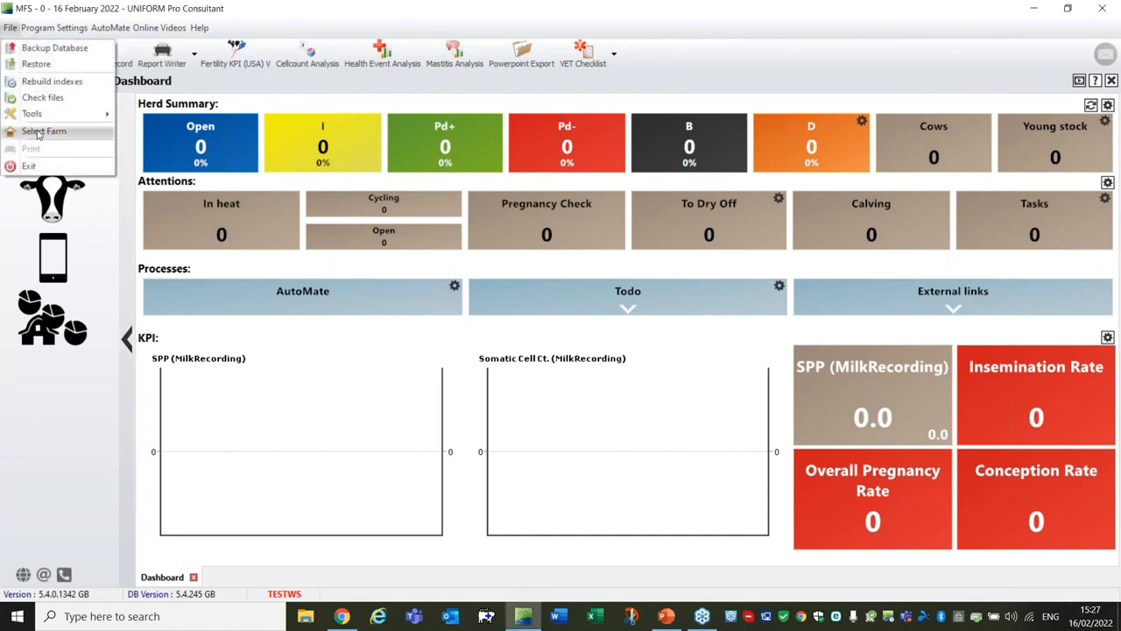
left_click(38, 132)
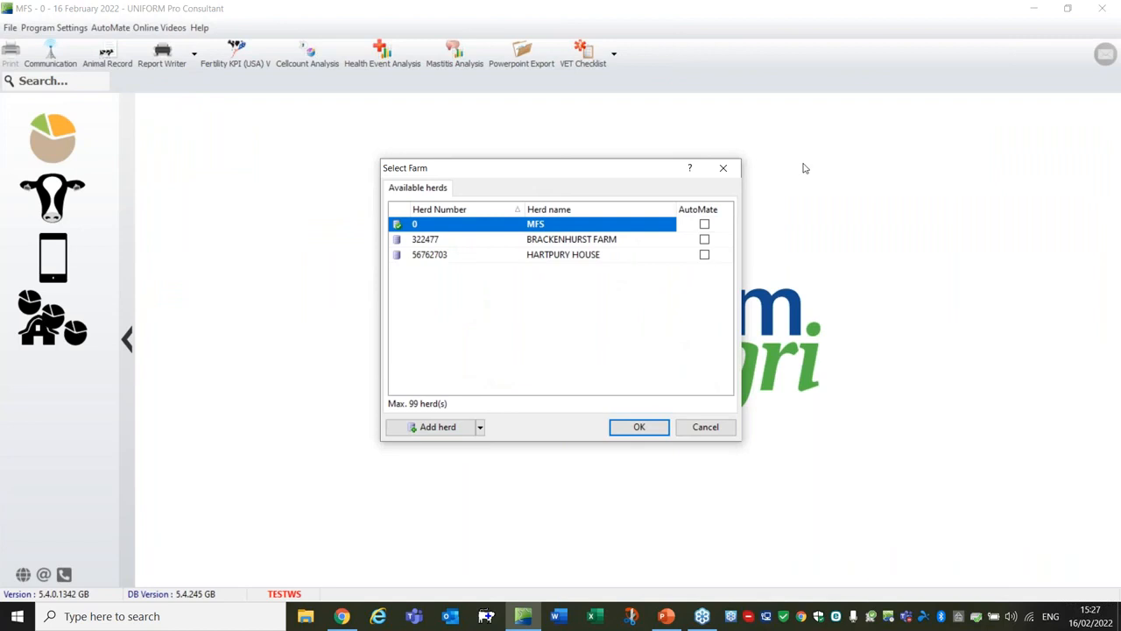
left_click(706, 255)
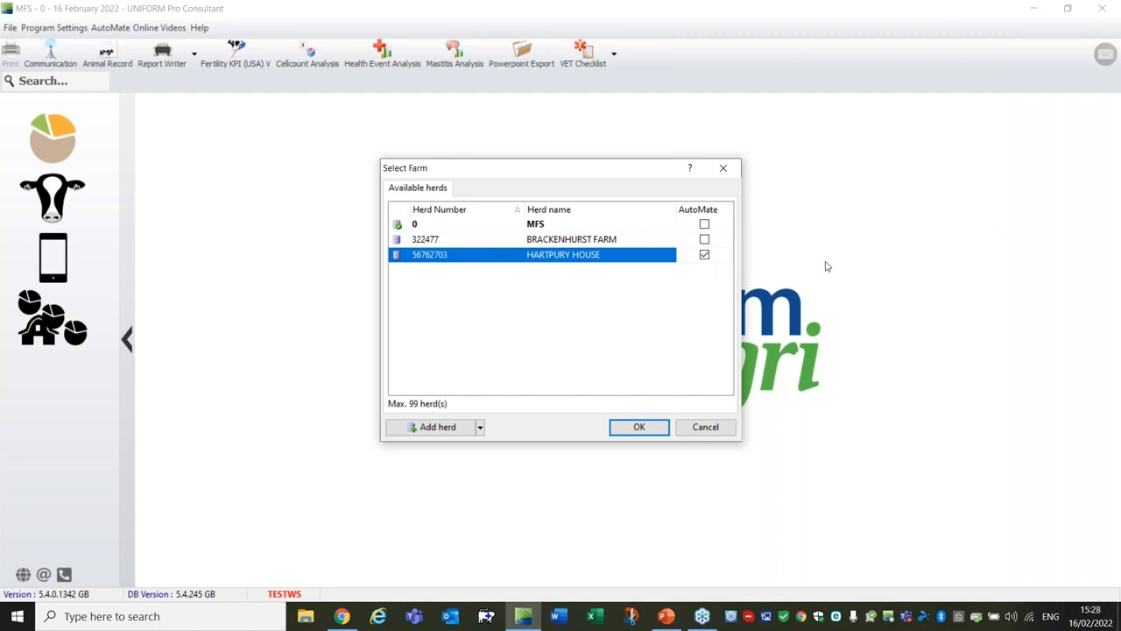
left_click(978, 200)
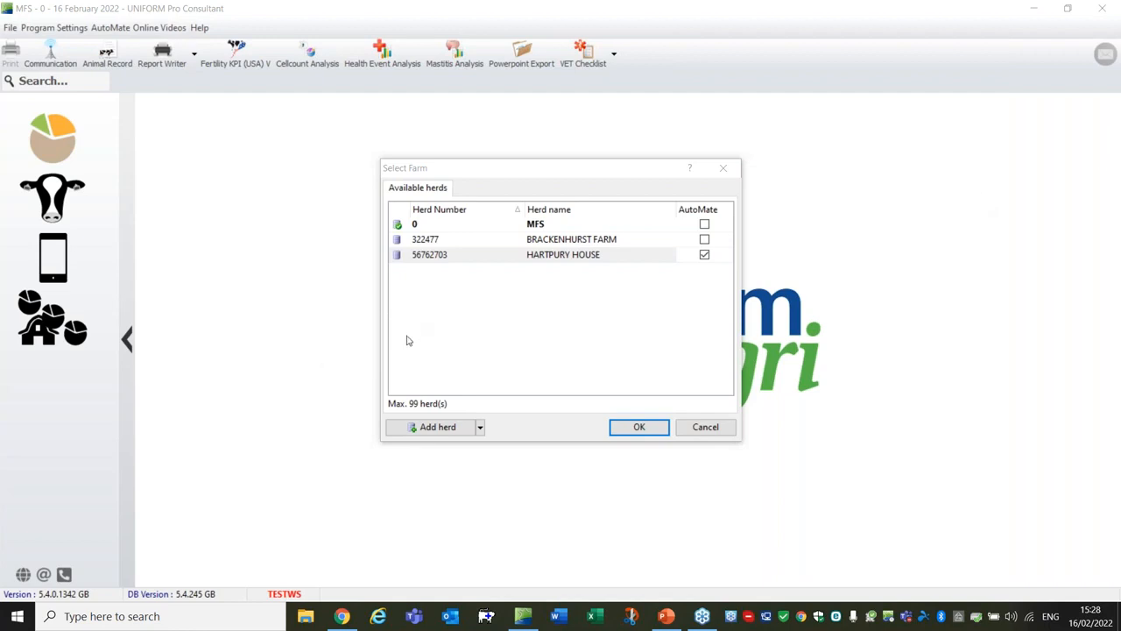
left_click(87, 399)
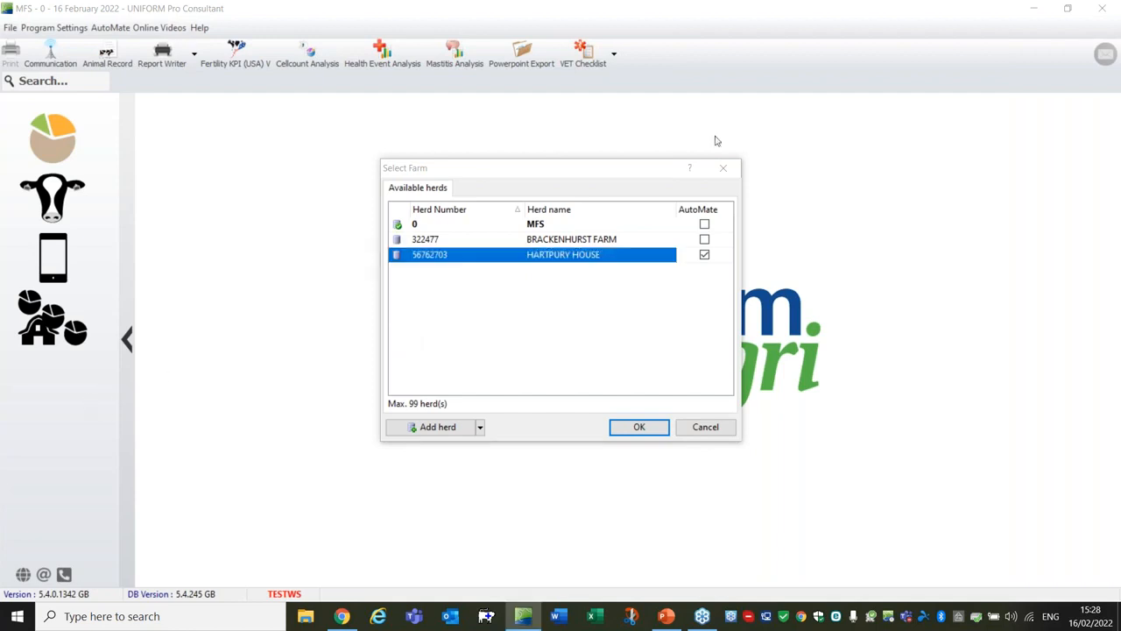
left_click(810, 166)
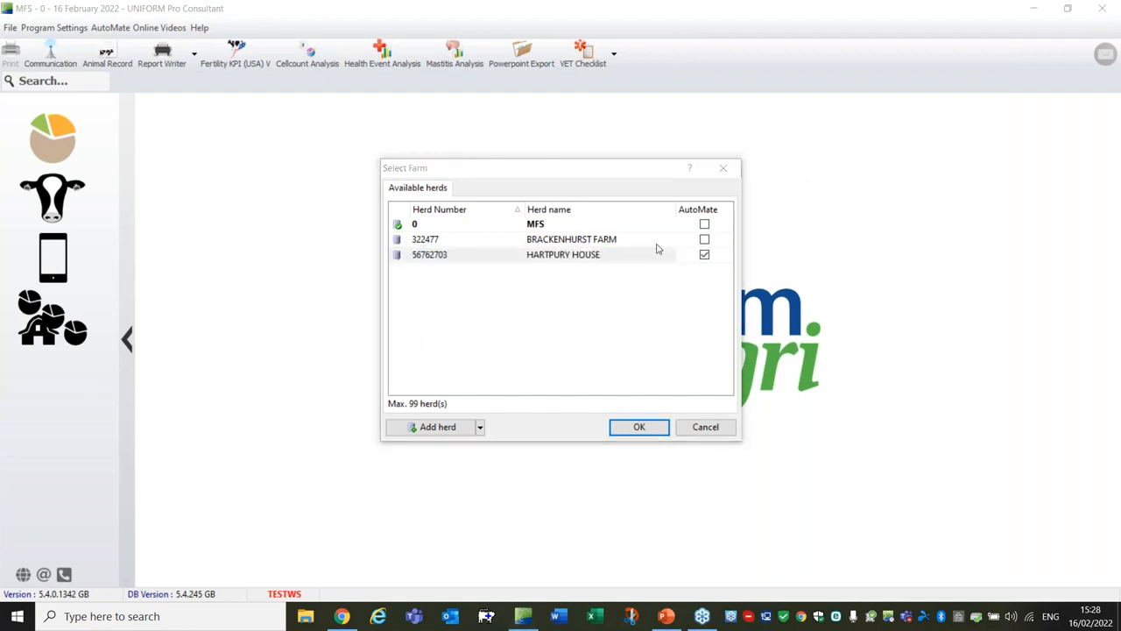
Disable AutoMate for HARTPURY HOUSE and leave the farm selection without switching herds.
left_click(705, 255)
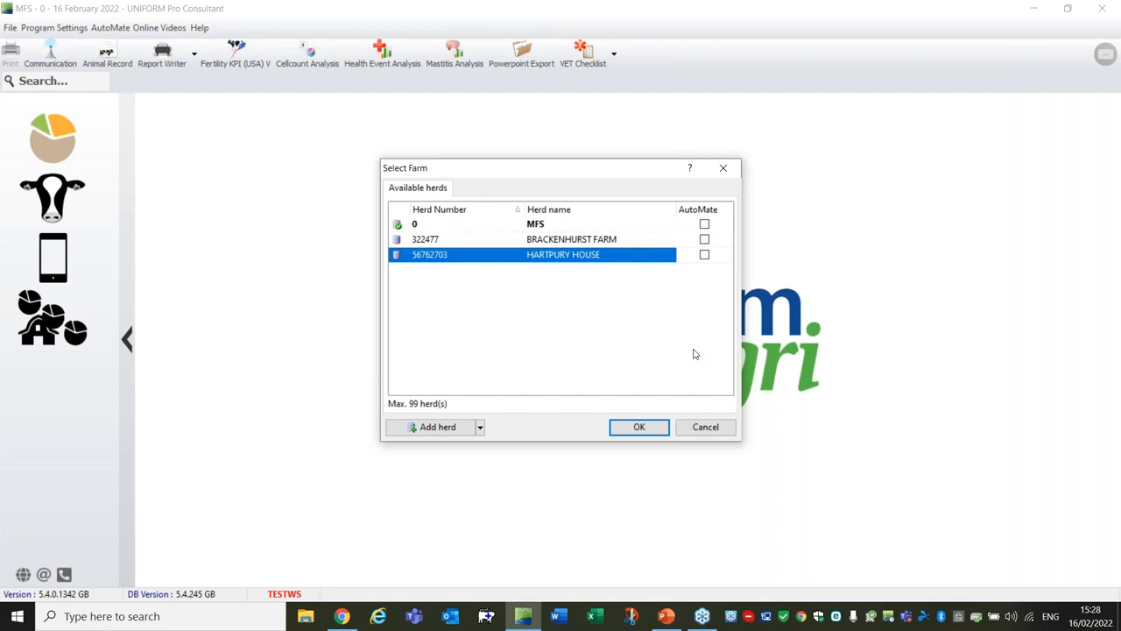
left_click(1102, 143)
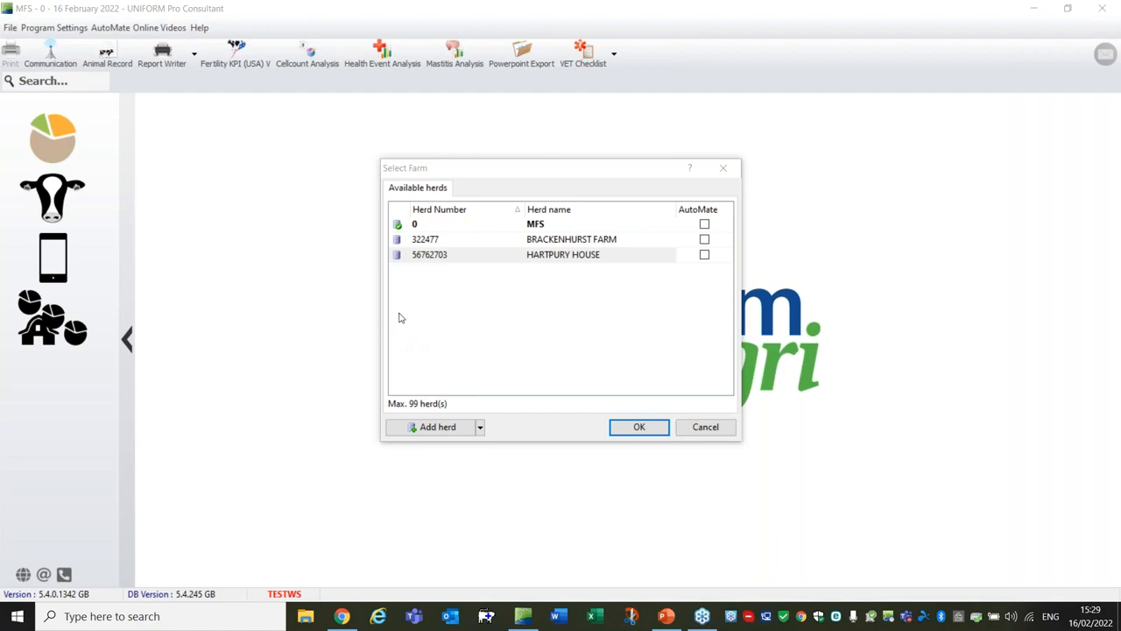
left_click(108, 26)
left_click(794, 205)
left_click(706, 428)
Open the AutoMate task settings and check the Period A trigger time.
left_click(114, 27)
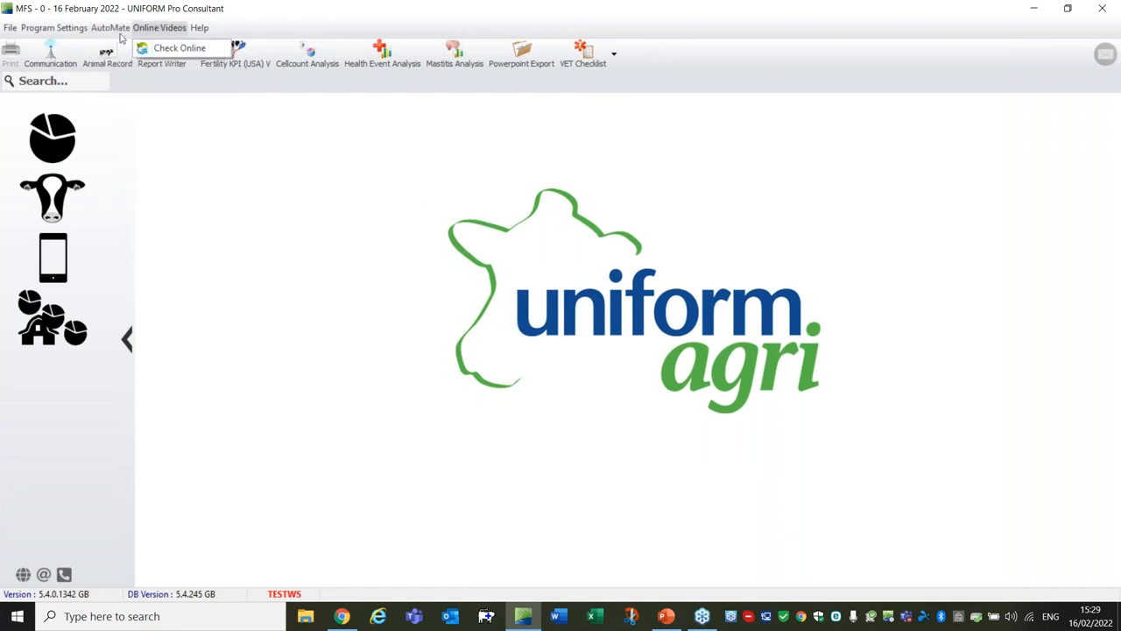
left_click(122, 48)
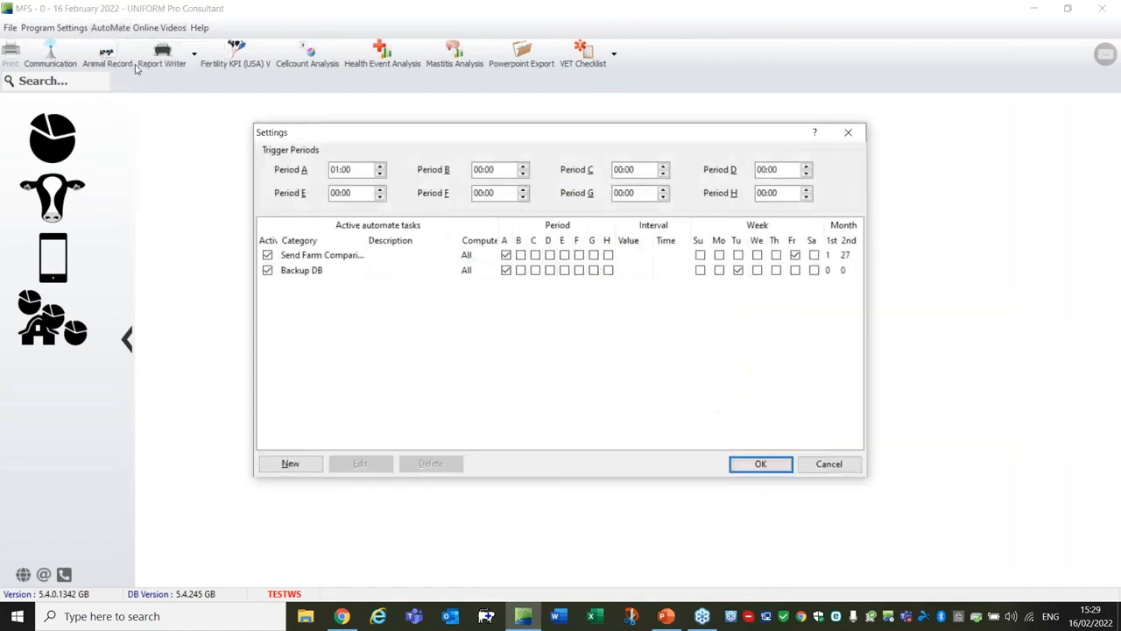
left_click(380, 173)
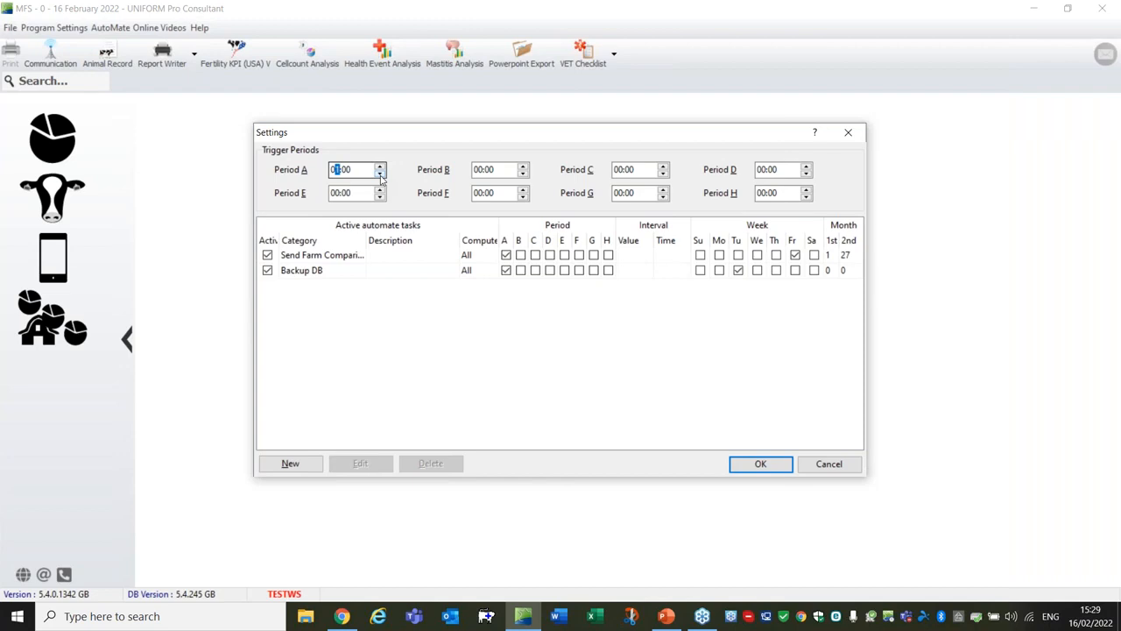
Try adding Period B and Sunday to the Backup DB task's schedule, and discard the changes to the AutoMate settings.
left_click(303, 275)
double_click(313, 274)
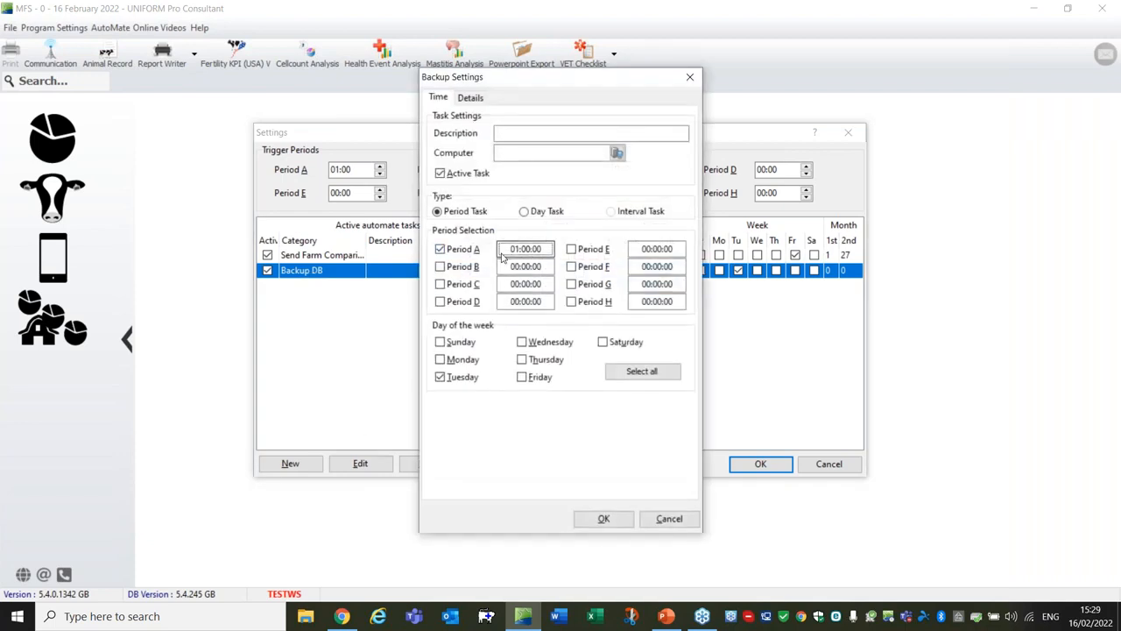
left_click(441, 267)
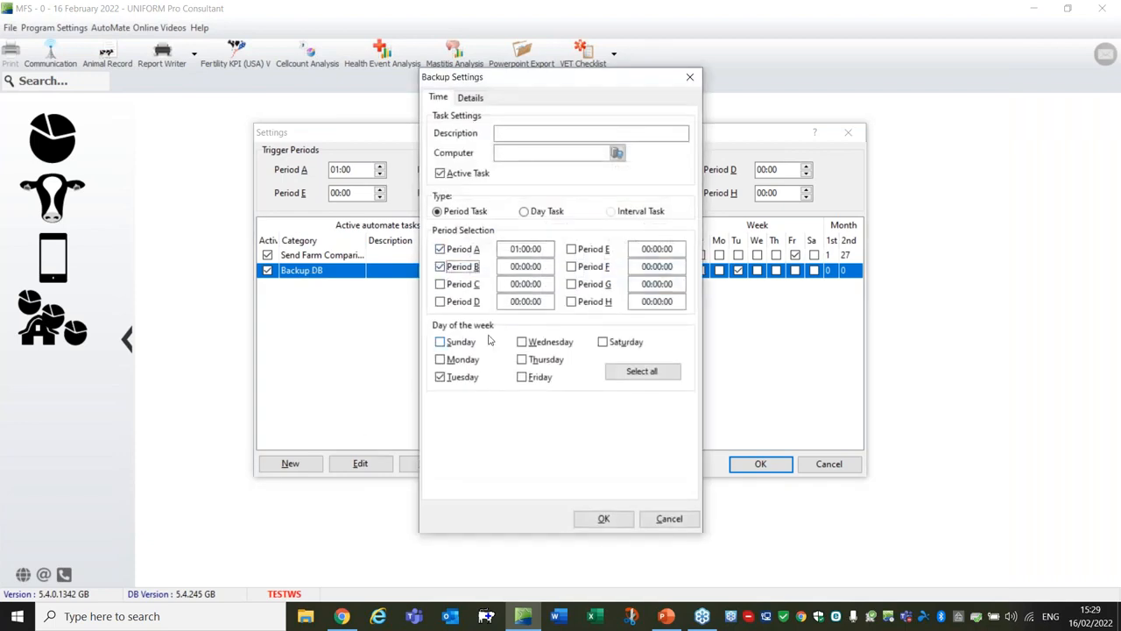
left_click(443, 343)
left_click(603, 520)
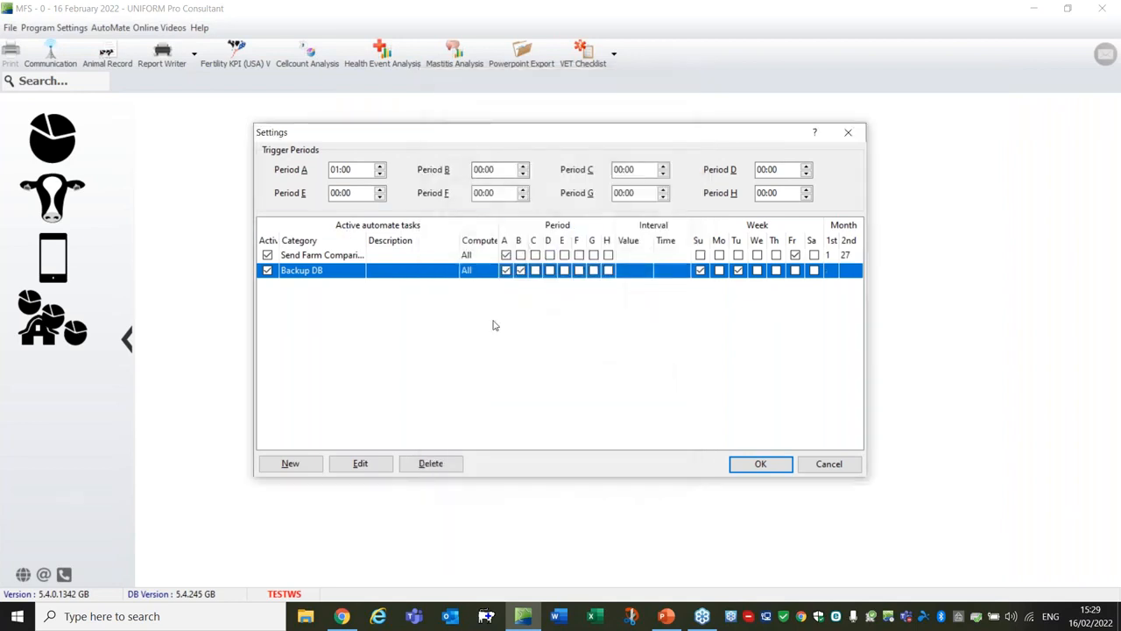
left_click(380, 174)
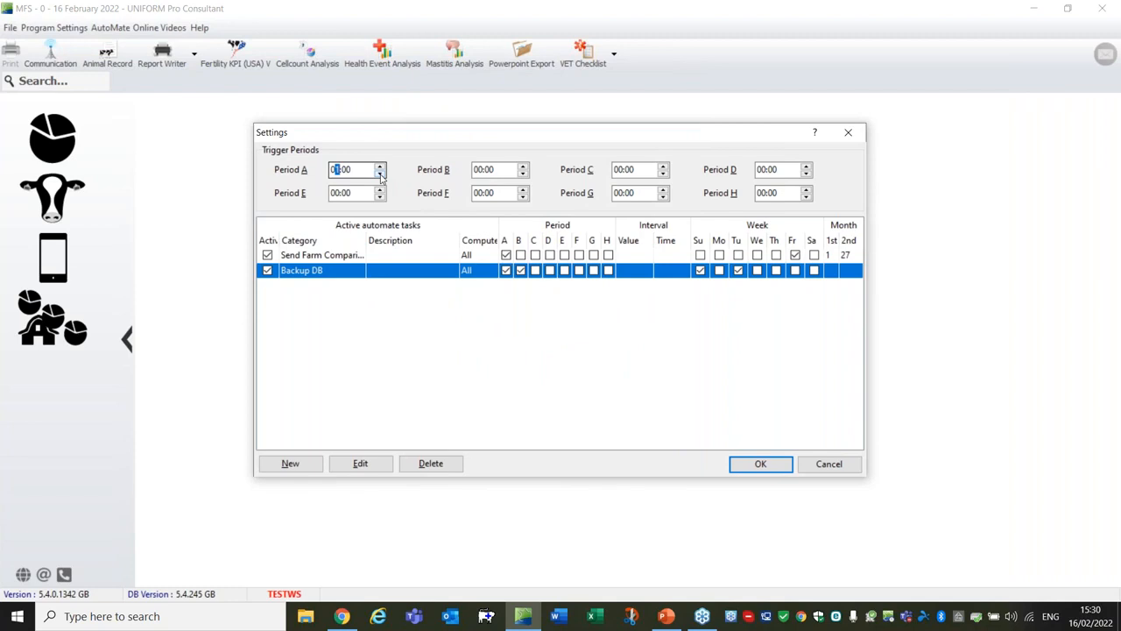
left_click(827, 469)
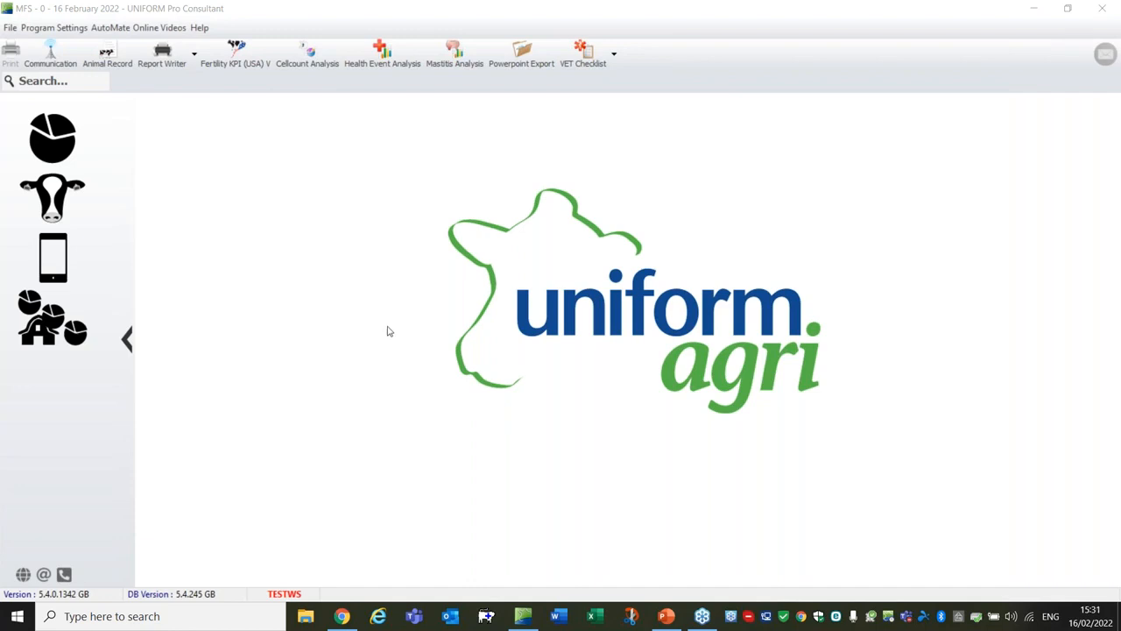
Switch to the Webinar intro presentation in PowerPoint and go to slide 7 about questions and feedback.
left_click(668, 617)
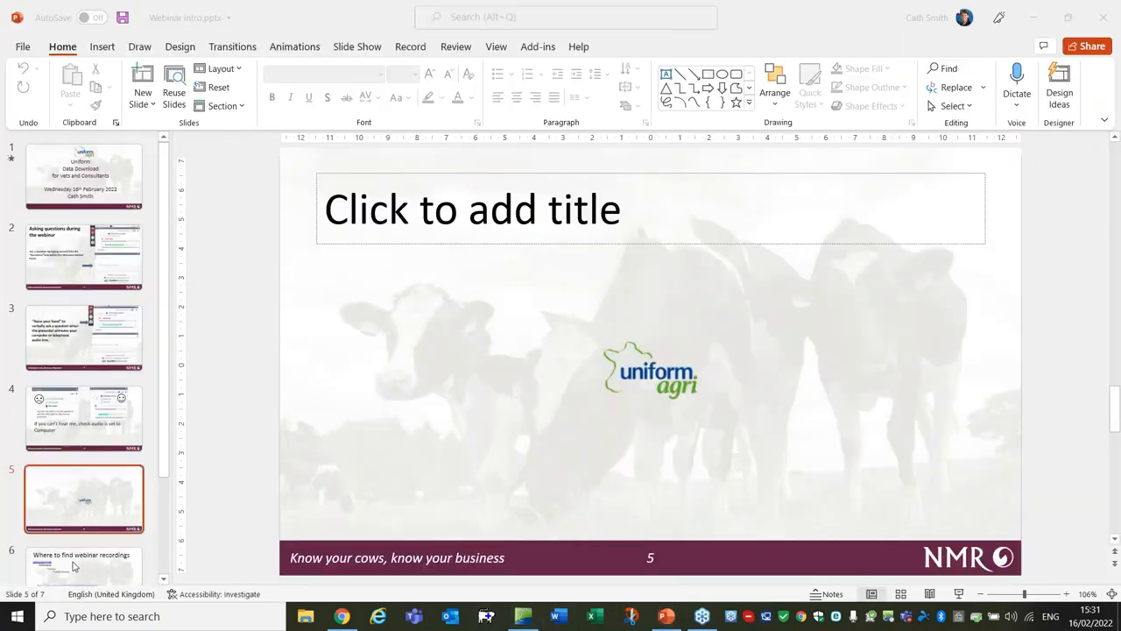
scroll(54, 545, "down", 1)
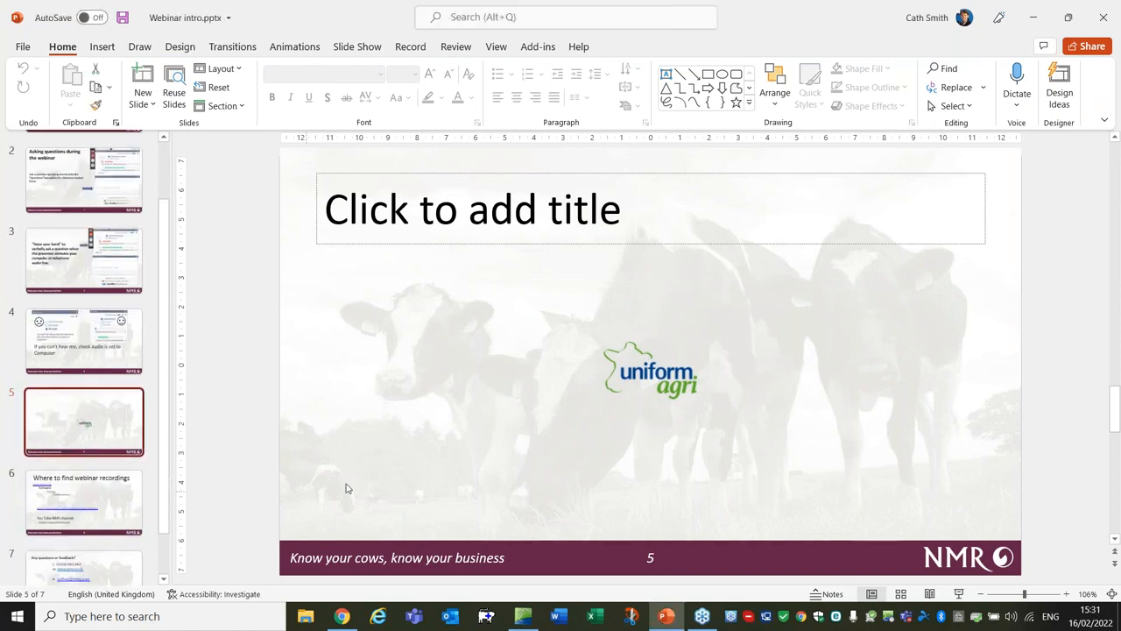
left_click(87, 575)
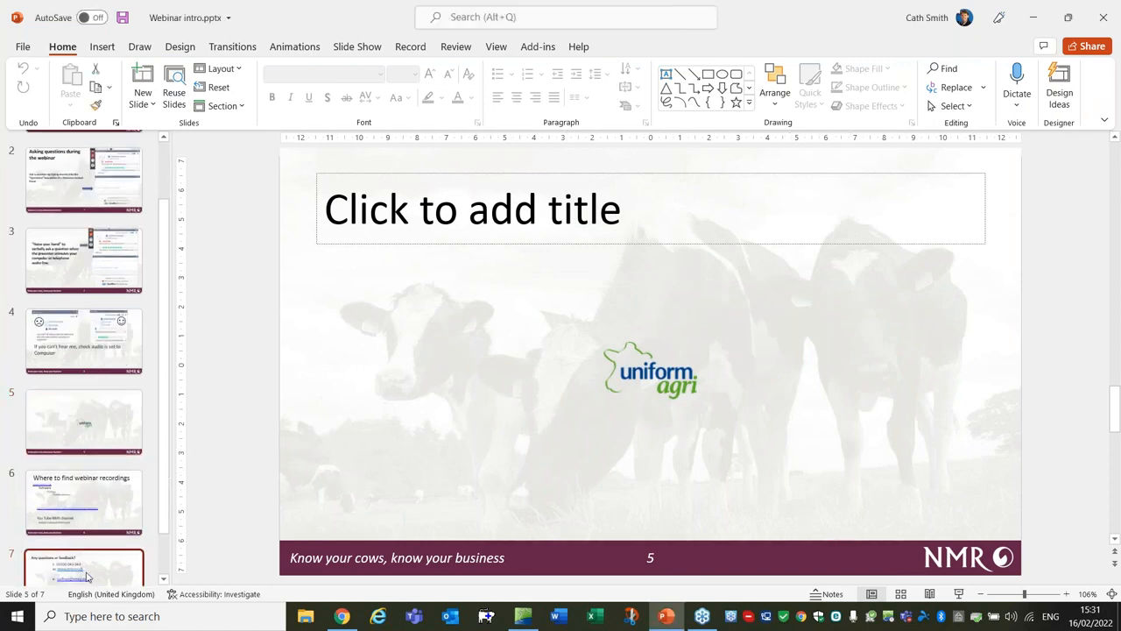